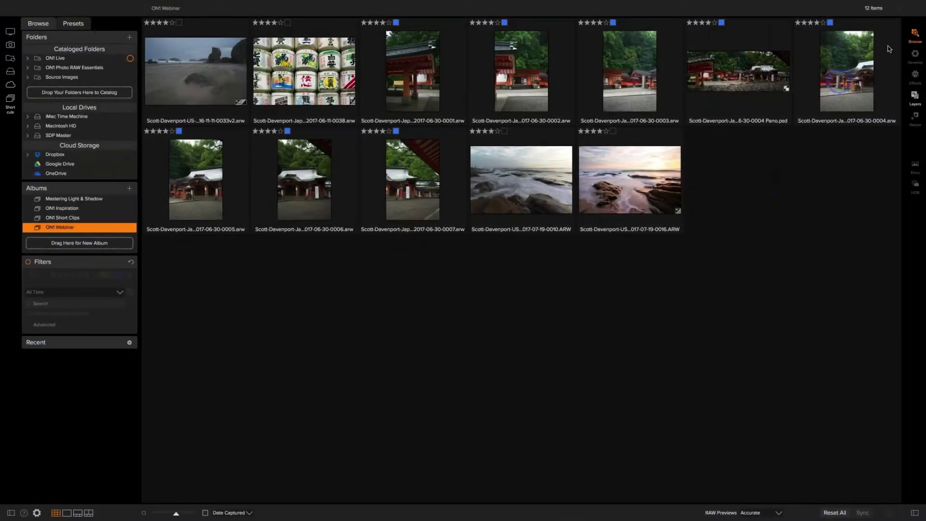
pyautogui.click(825, 216)
pyautogui.press('XF86AudioRaiseVolume')
# Step: Browse the cataloged ON1 Live and ON1 Photo RAW Essentials folders and view the photos in La Jolla
pyautogui.click(60, 59)
pyautogui.click(78, 67)
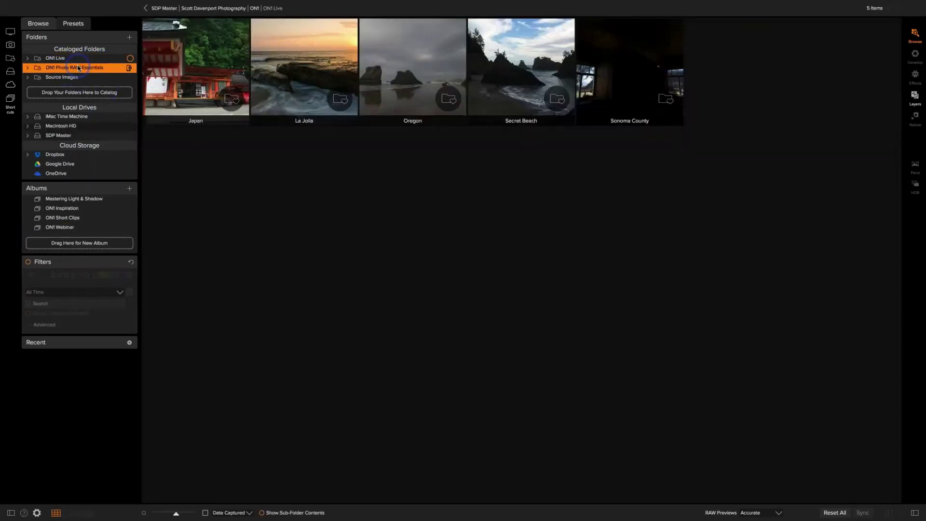
pyautogui.click(68, 58)
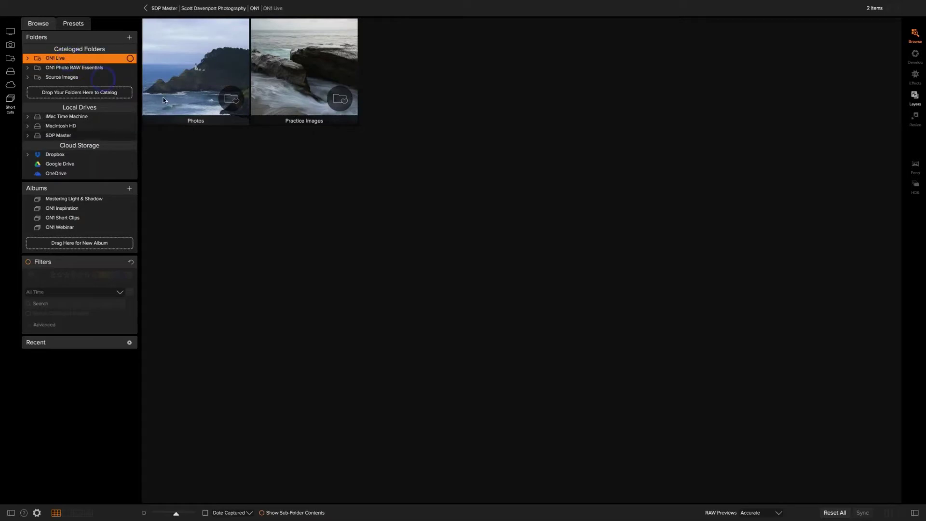
pyautogui.doubleClick(303, 75)
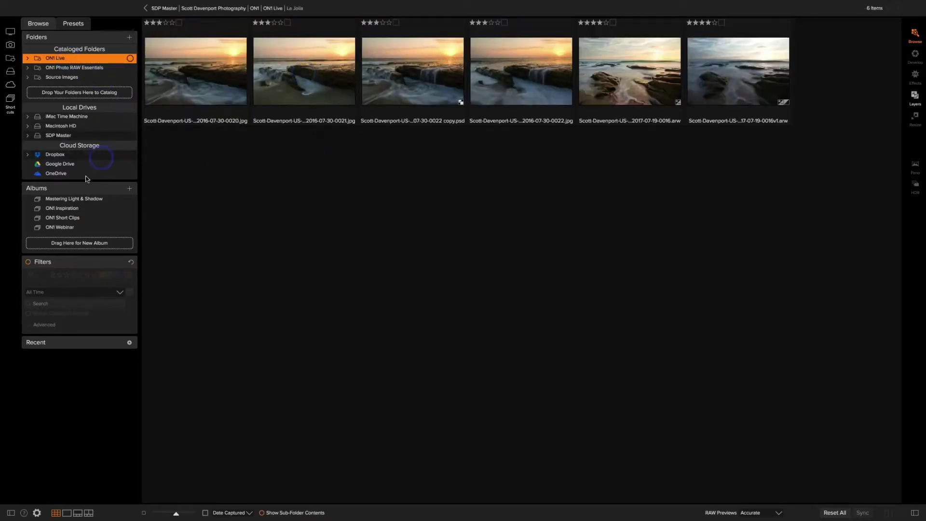
# Step: Open the ON1 Webinar album and display the Tokyo sake barrel photo on its own at full size
pyautogui.click(74, 229)
pyautogui.click(273, 226)
pyautogui.click(501, 317)
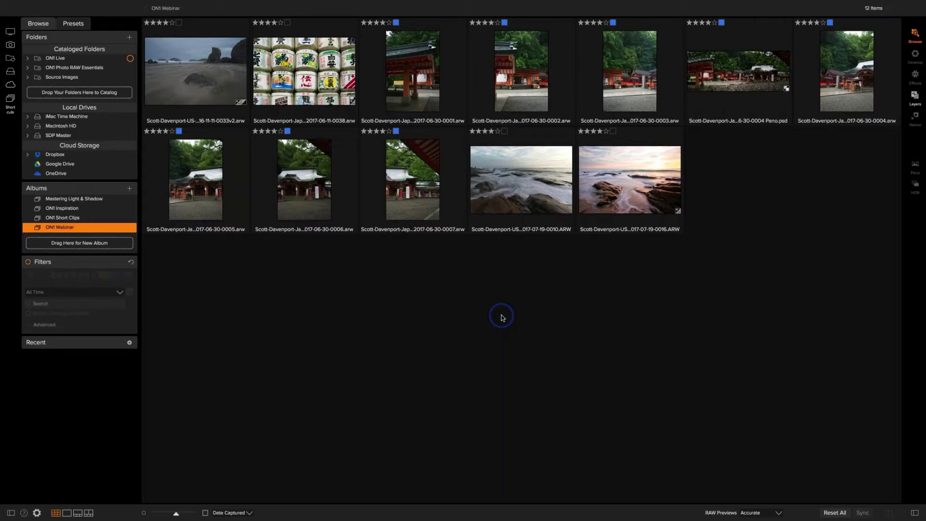
pyautogui.click(313, 82)
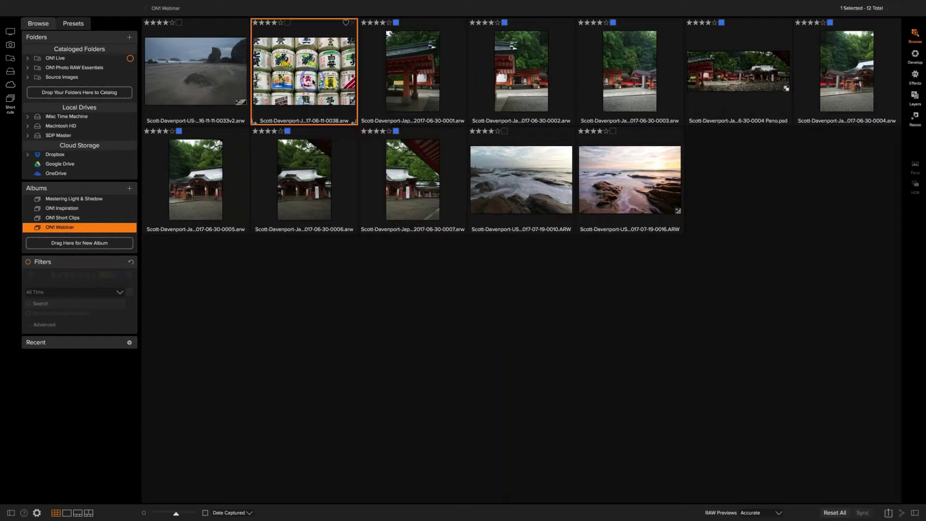
pyautogui.doubleClick(313, 82)
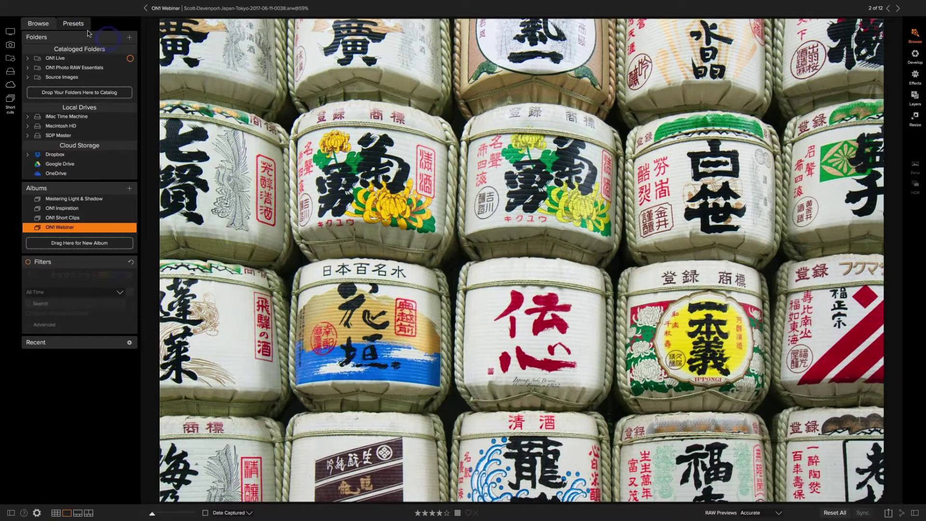
# Step: Apply the Old News preset from the Traveler Pack to the sake barrel photo
pyautogui.click(75, 28)
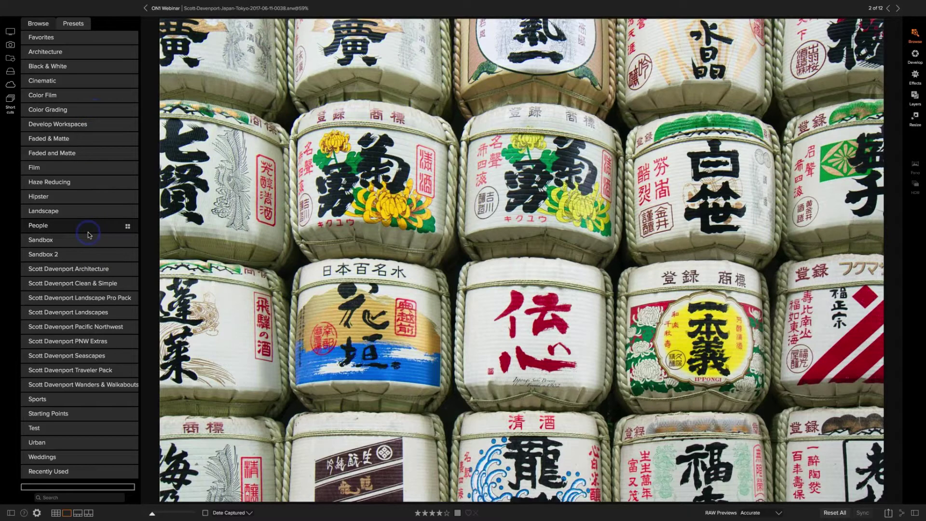
pyautogui.click(128, 371)
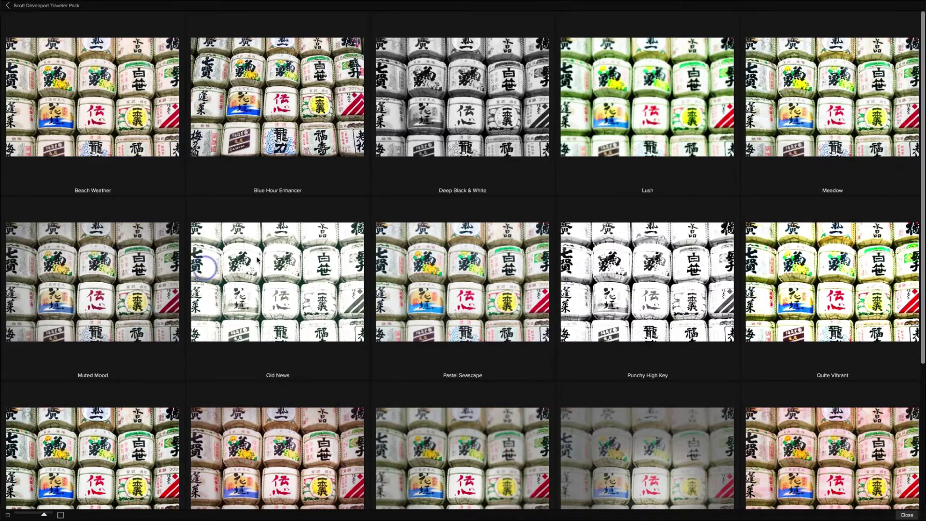
pyautogui.click(279, 296)
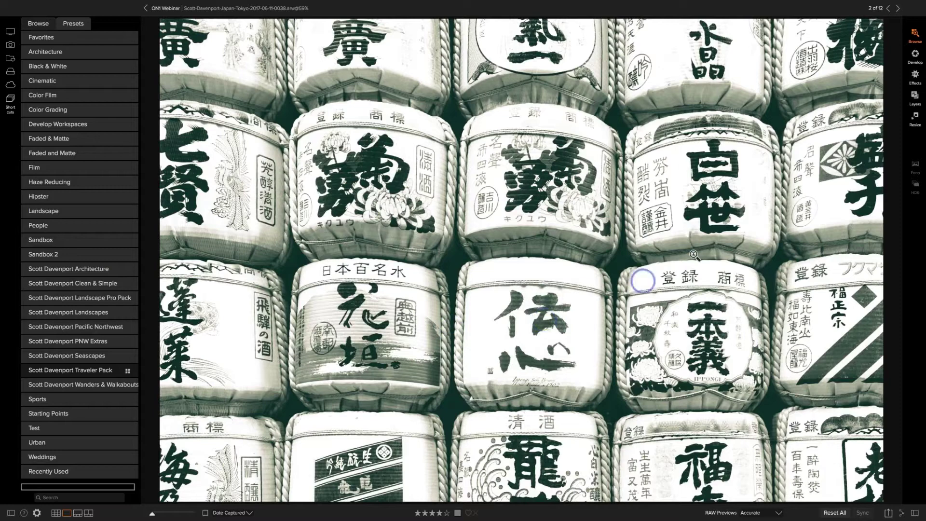
# Step: Reduce the Antique filter's opacity to 47 in Effects for the sake barrel photo
pyautogui.click(915, 76)
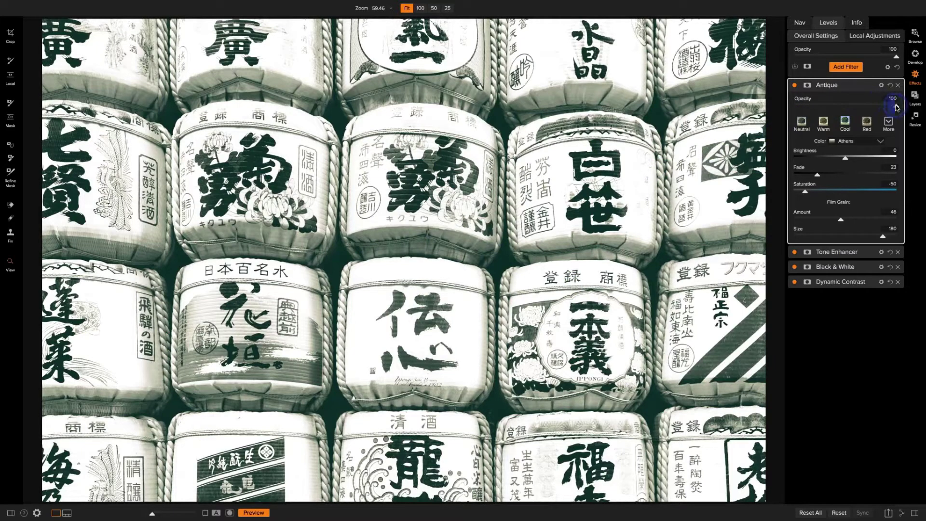
pyautogui.moveTo(896, 108); pyautogui.dragTo(842, 112)
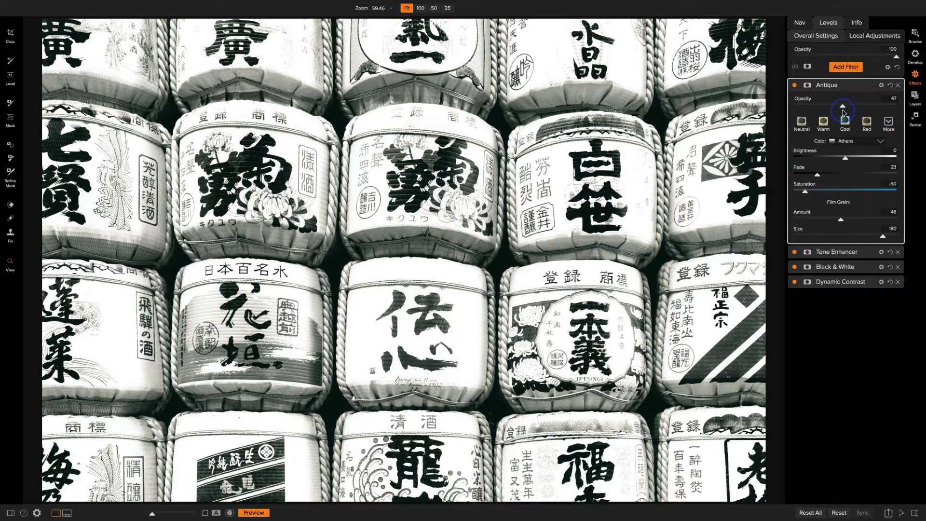
pyautogui.click(705, 147)
pyautogui.click(475, 270)
# Step: Return to the album's thumbnail grid and show the sake barrel photo's EXIF metadata
pyautogui.hotkey('ctrl', 'g')
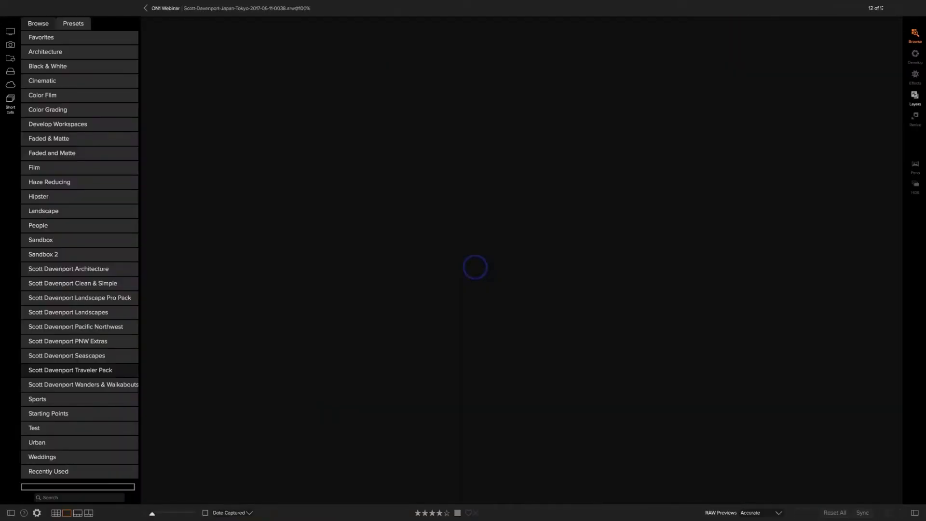
pyautogui.press('g')
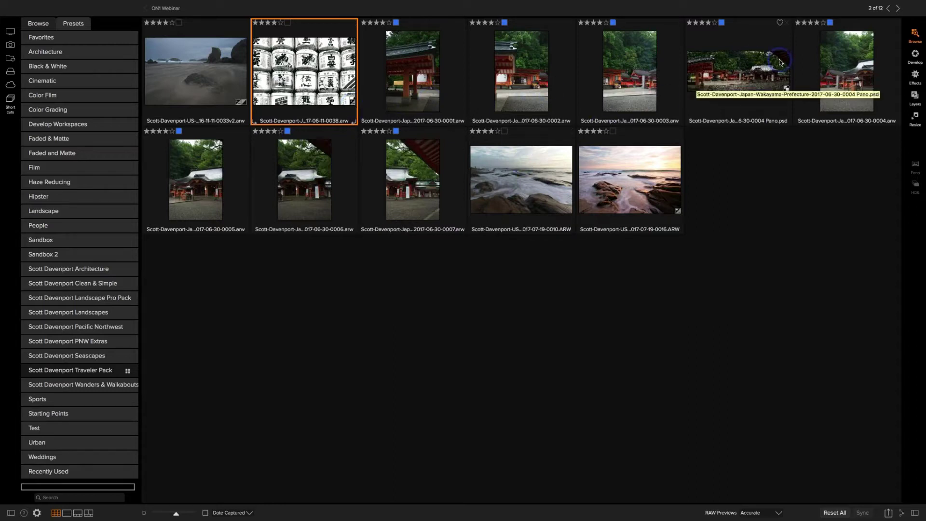
pyautogui.press('Tab')
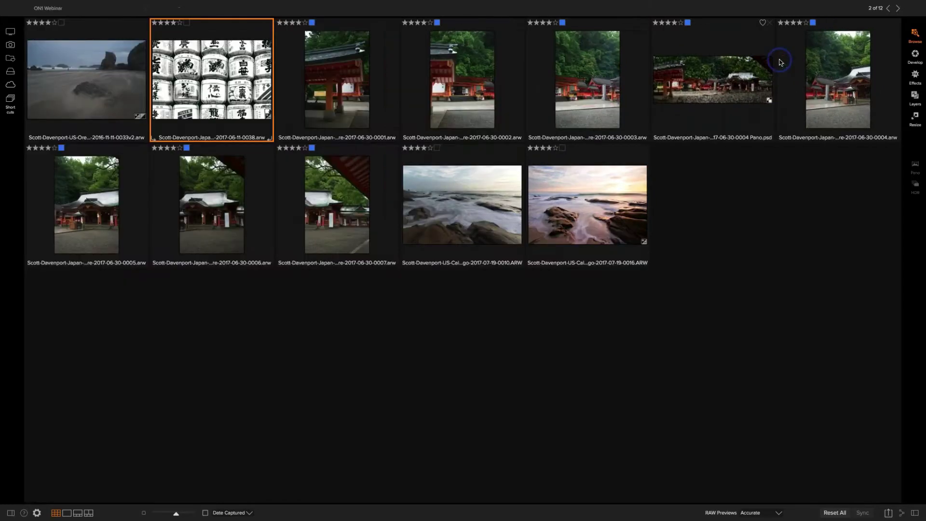
pyautogui.press('Tab')
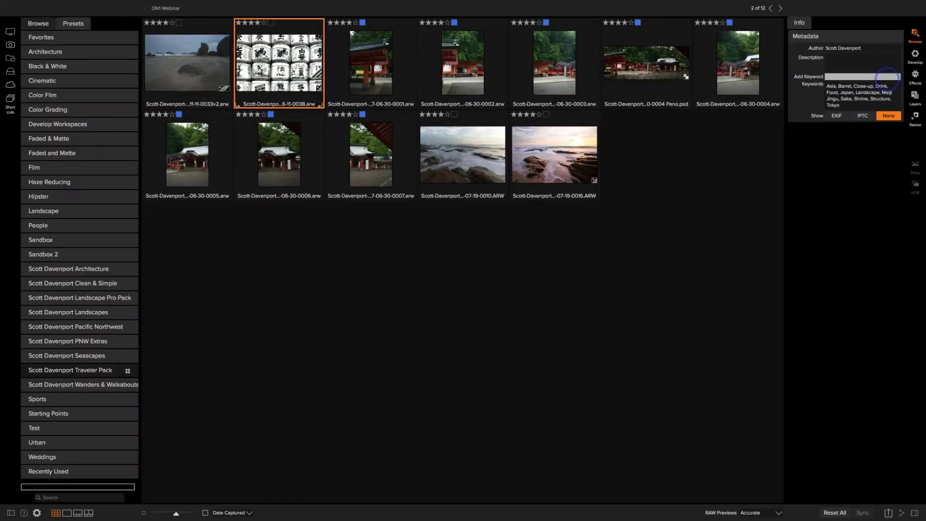
pyautogui.click(836, 118)
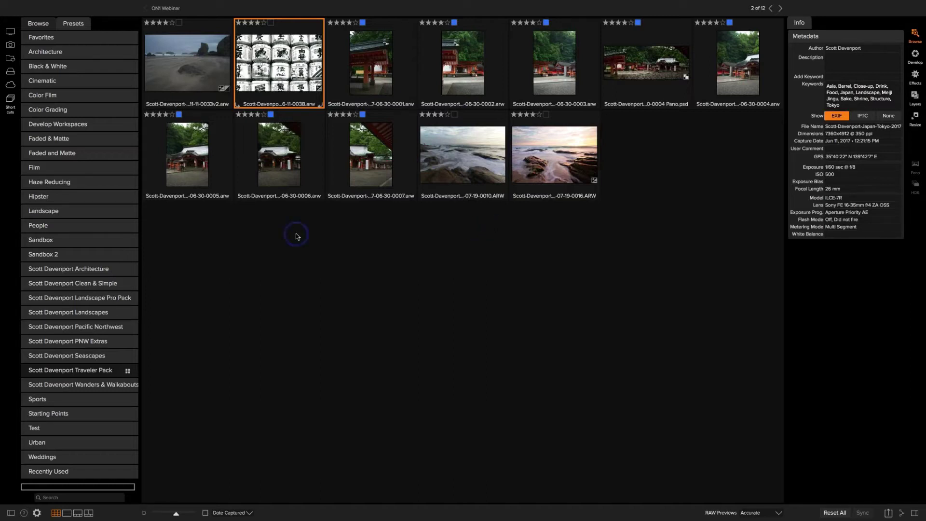
# Step: Open the Oregon beach photo, the first in the album, in the Develop module
pyautogui.click(194, 59)
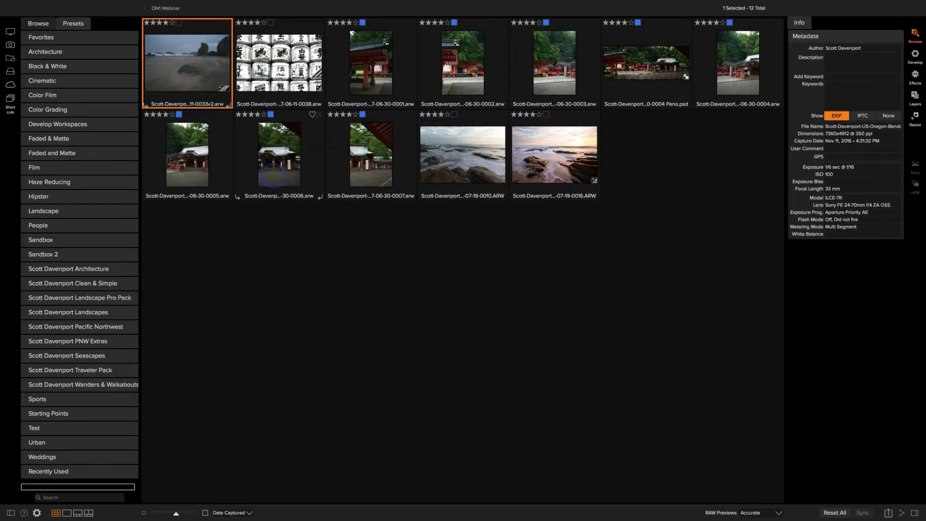
pyautogui.press('d')
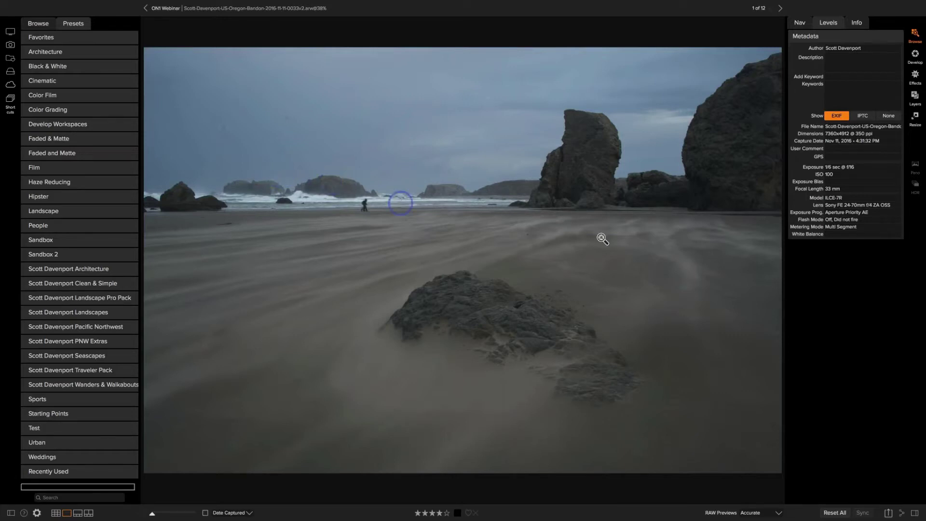
pyautogui.click(871, 55)
pyautogui.click(916, 55)
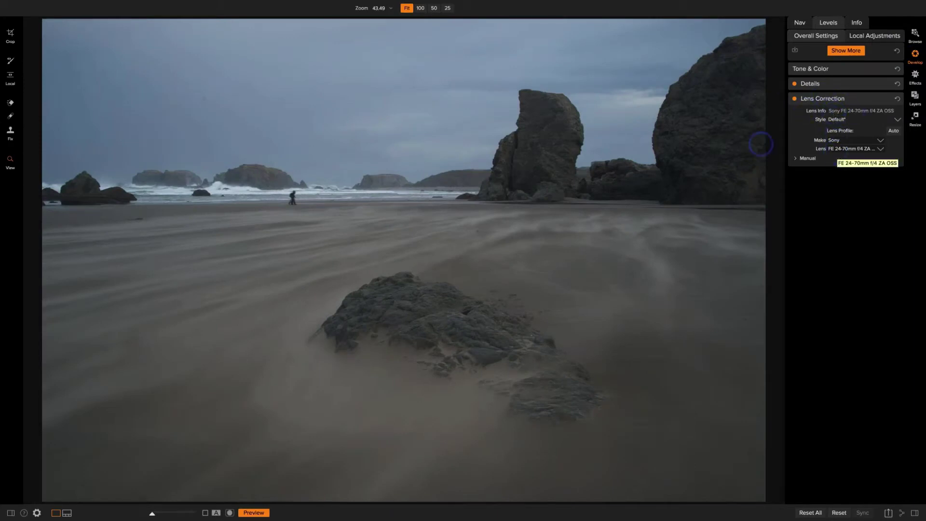
# Step: Set the purple and green color fringe amounts to 100 in the manual lens correction settings
pyautogui.click(796, 161)
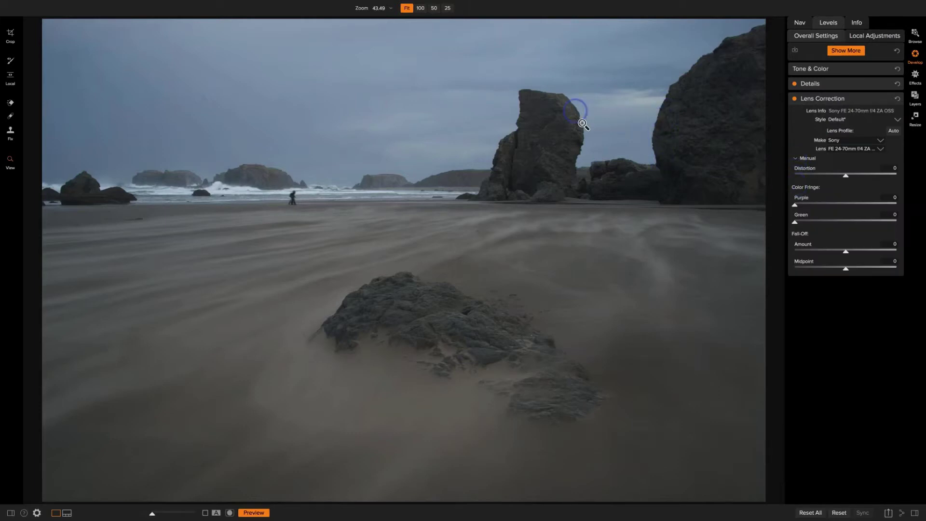
pyautogui.click(795, 208)
pyautogui.moveTo(805, 208); pyautogui.dragTo(897, 205)
pyautogui.moveTo(796, 221); pyautogui.dragTo(896, 221)
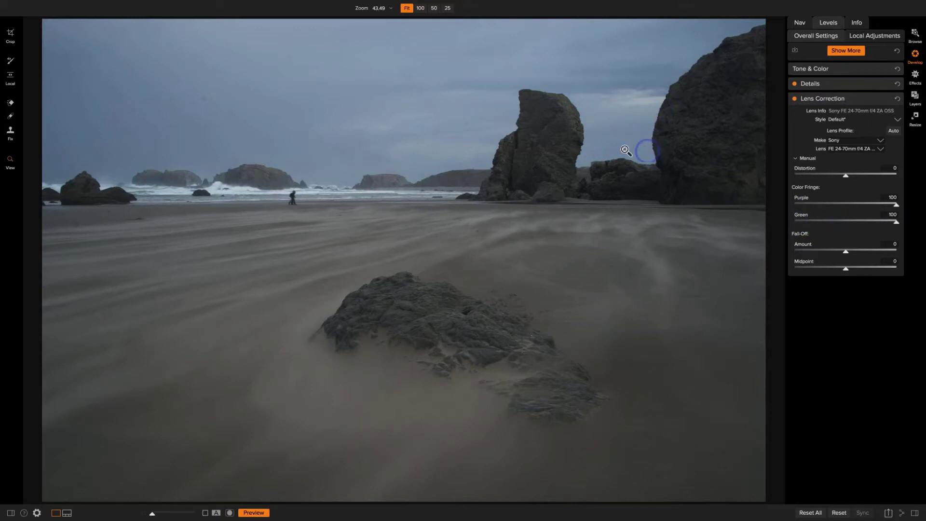
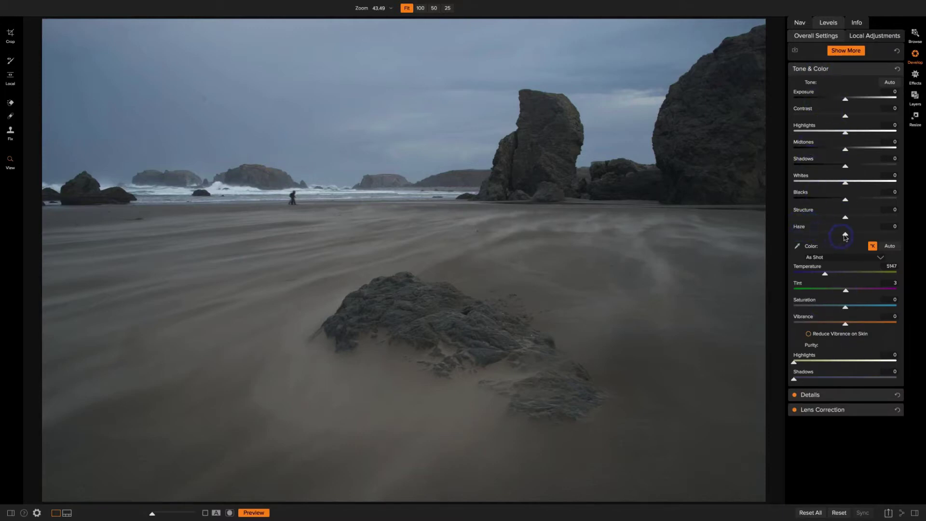
# Step: Lower Haze to -74 to expose sensor dust, and clean spots in the sky with the Retouch Brush
pyautogui.moveTo(845, 233); pyautogui.dragTo(808, 235)
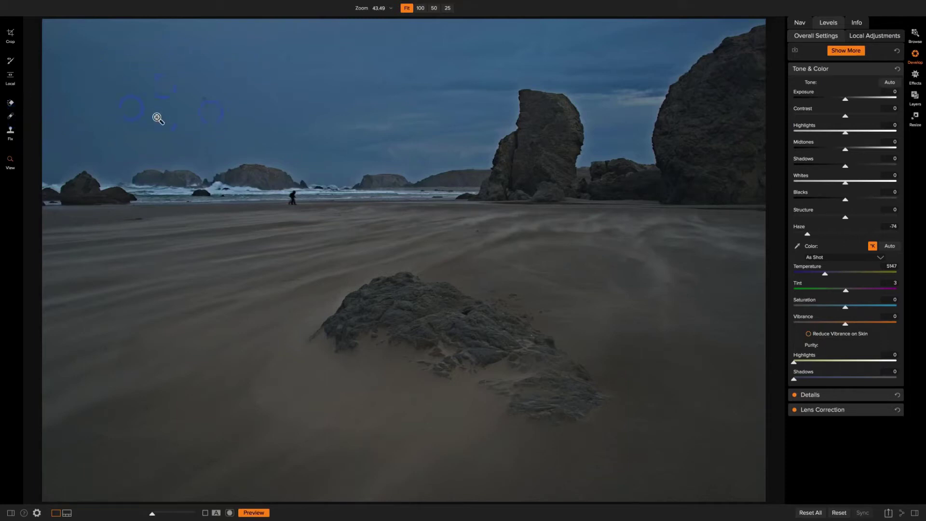
pyautogui.click(12, 117)
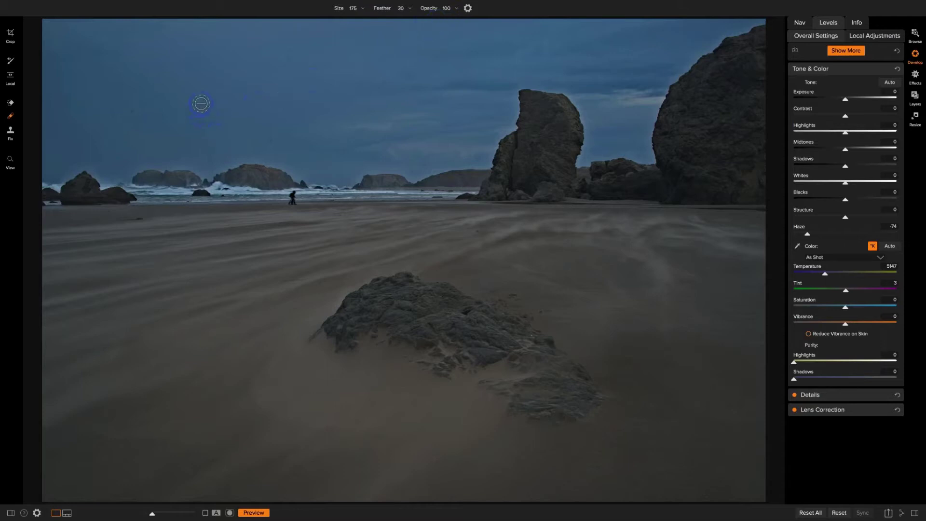
pyautogui.click(203, 100)
pyautogui.click(200, 135)
# Step: Erase blemishes along the left part of the sky and sand with the Perfect Eraser
pyautogui.click(11, 104)
pyautogui.moveTo(96, 124)
pyautogui.mouseDown()
pyautogui.moveTo(135, 287)
pyautogui.moveTo(113, 340)
pyautogui.moveTo(93, 343)
pyautogui.moveTo(100, 363)
pyautogui.moveTo(121, 340)
pyautogui.moveTo(97, 347)
pyautogui.moveTo(124, 357)
pyautogui.moveTo(87, 367)
pyautogui.moveTo(145, 334)
pyautogui.moveTo(97, 336)
pyautogui.moveTo(135, 348)
pyautogui.moveTo(114, 372)
pyautogui.moveTo(106, 351)
pyautogui.mouseUp()
pyautogui.click(106, 350)
# Step: Try the Clone Stamp on the sky above the distant sea rocks and reset Haze to 0
pyautogui.click(10, 133)
pyautogui.scroll(10, 103, 131)
pyautogui.moveTo(235, 130); pyautogui.dragTo(254, 161)
pyautogui.click(7, 102)
pyautogui.doubleClick(799, 228)
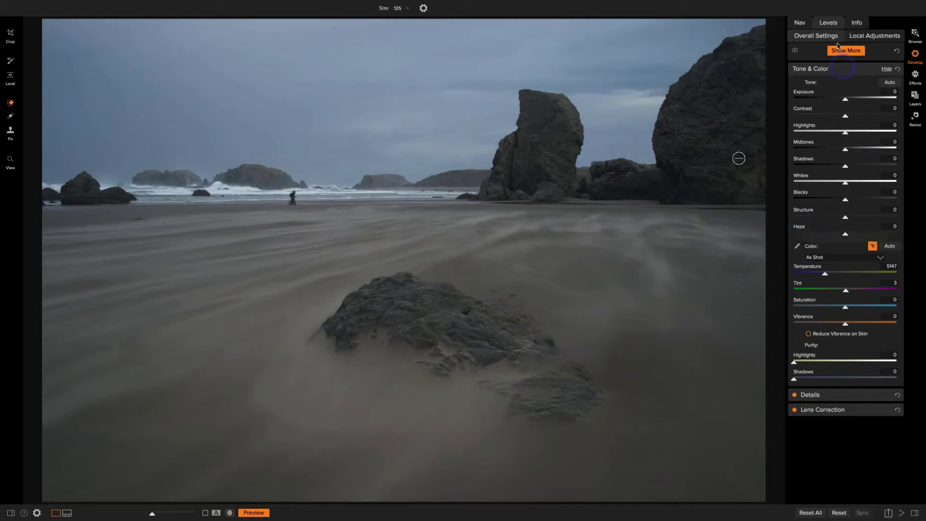
# Step: Show the histogram and set Whites to 40 and Blacks to -29 for the beach photo
pyautogui.click(834, 23)
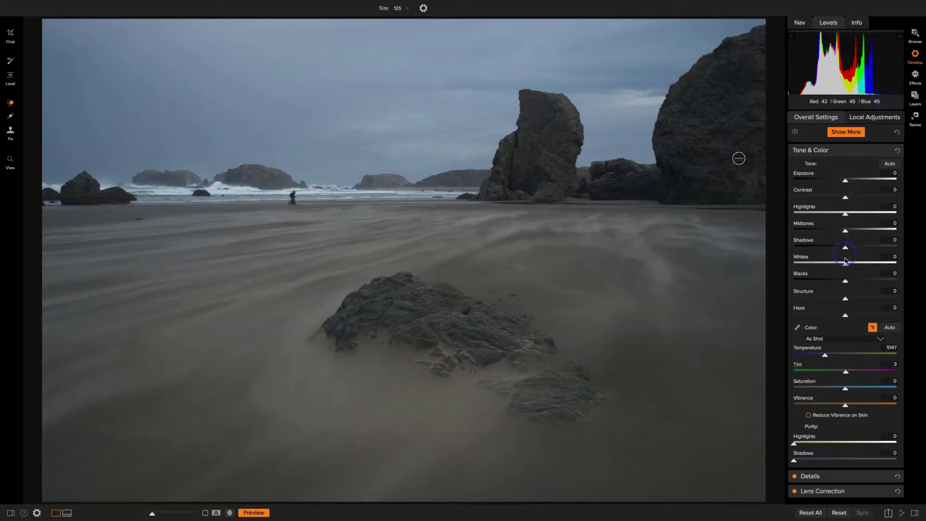
pyautogui.moveTo(845, 265); pyautogui.dragTo(866, 266)
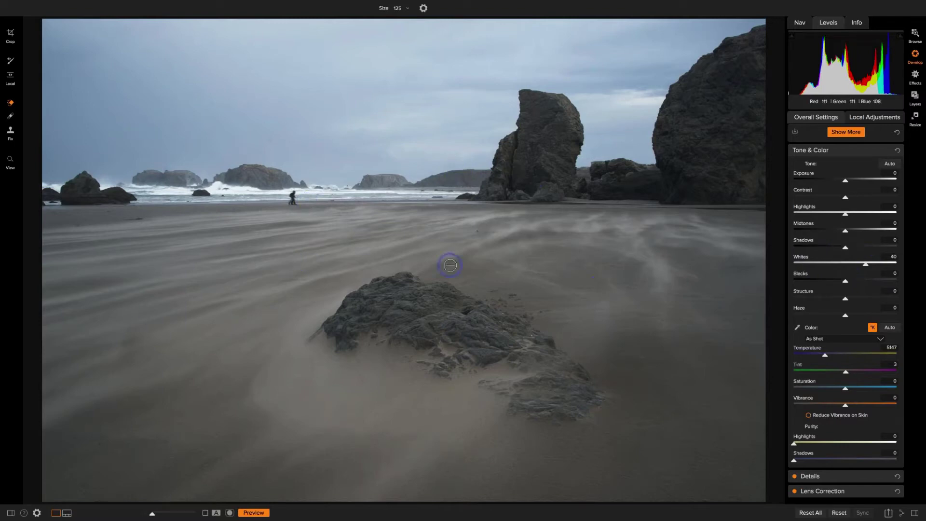
pyautogui.click(890, 257)
pyautogui.click(878, 256)
pyautogui.click(843, 247)
pyautogui.moveTo(844, 283); pyautogui.dragTo(830, 282)
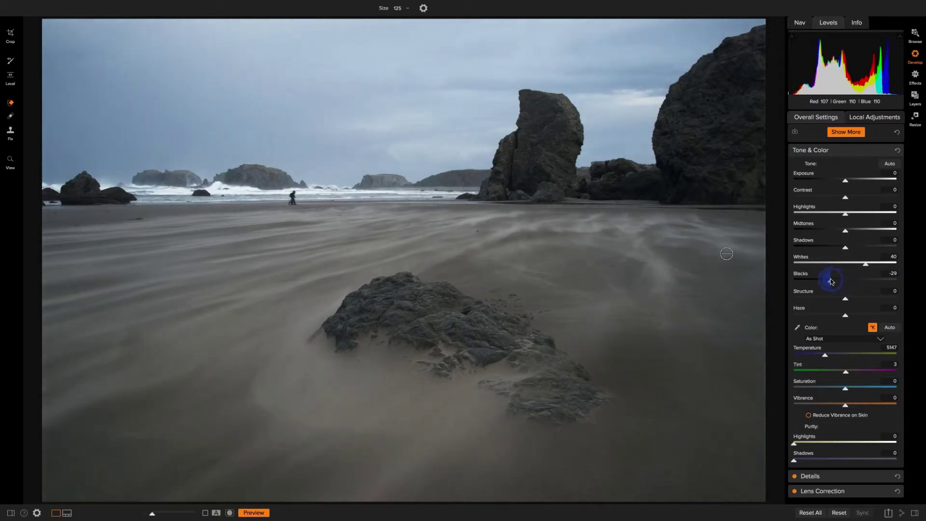
pyautogui.click(687, 191)
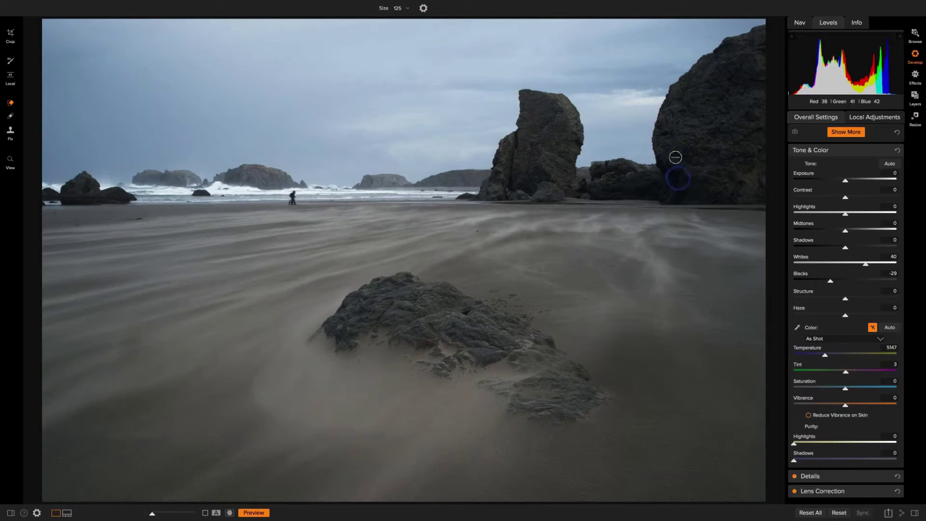
pyautogui.click(685, 193)
# Step: Set Contrast to 16 and Shadows to 5 for the beach photo
pyautogui.click(845, 197)
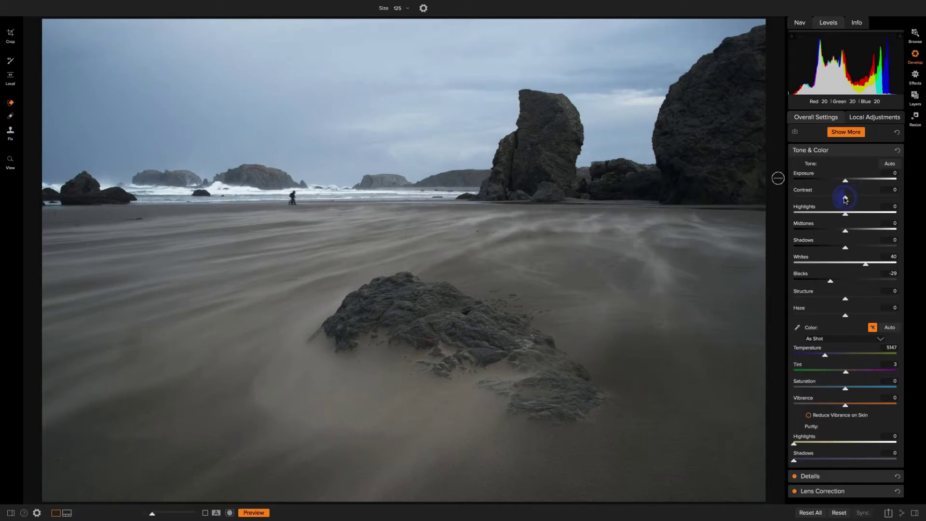
pyautogui.moveTo(845, 197); pyautogui.dragTo(854, 200)
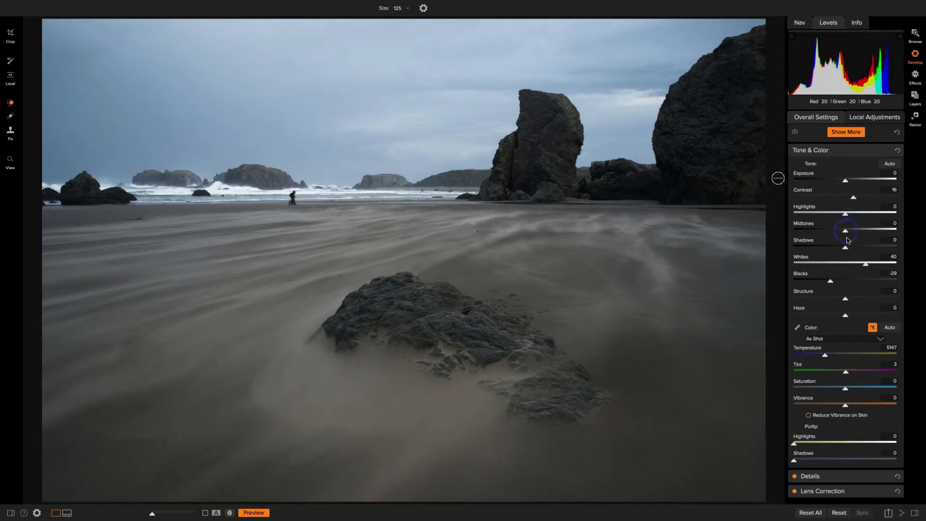
pyautogui.moveTo(846, 248); pyautogui.dragTo(849, 248)
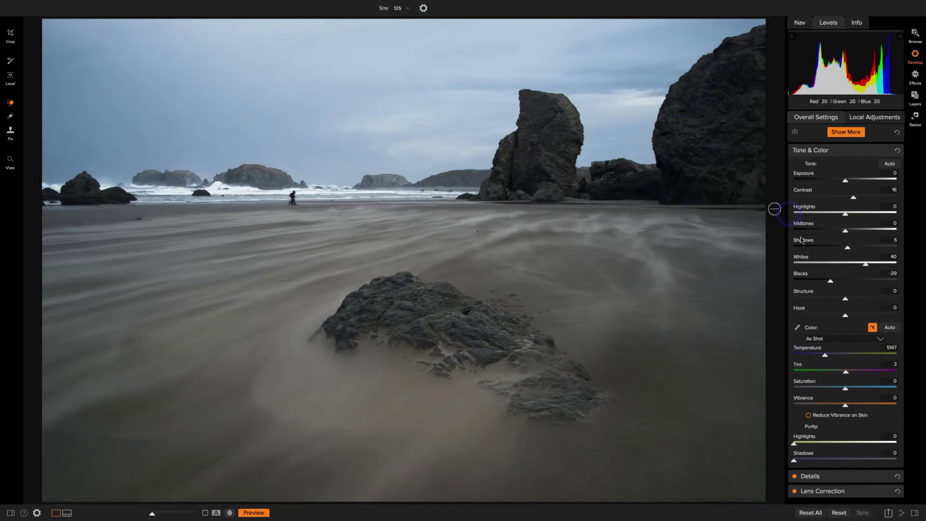
# Step: Apply automatic color balance and set Vibrance to 16, comparing the edit with the original
pyautogui.click(889, 328)
pyautogui.click(890, 328)
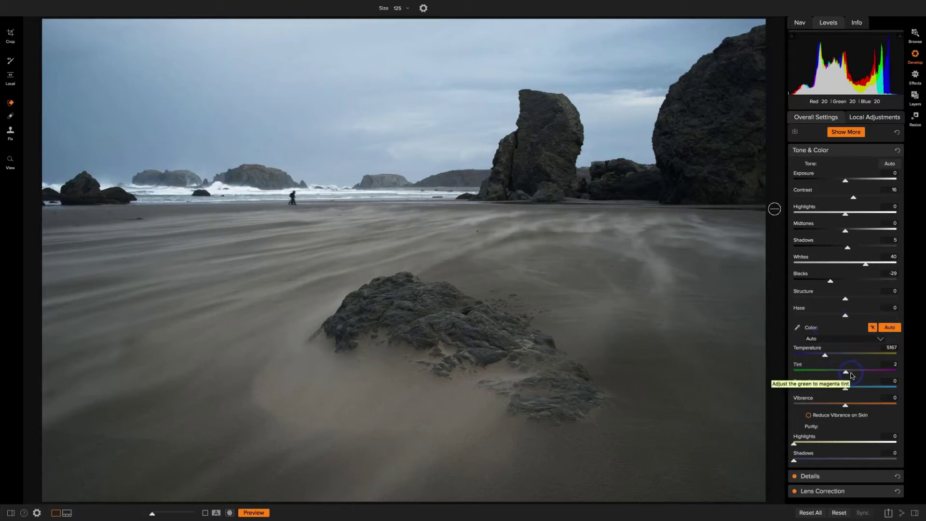
pyautogui.moveTo(846, 404); pyautogui.dragTo(853, 407)
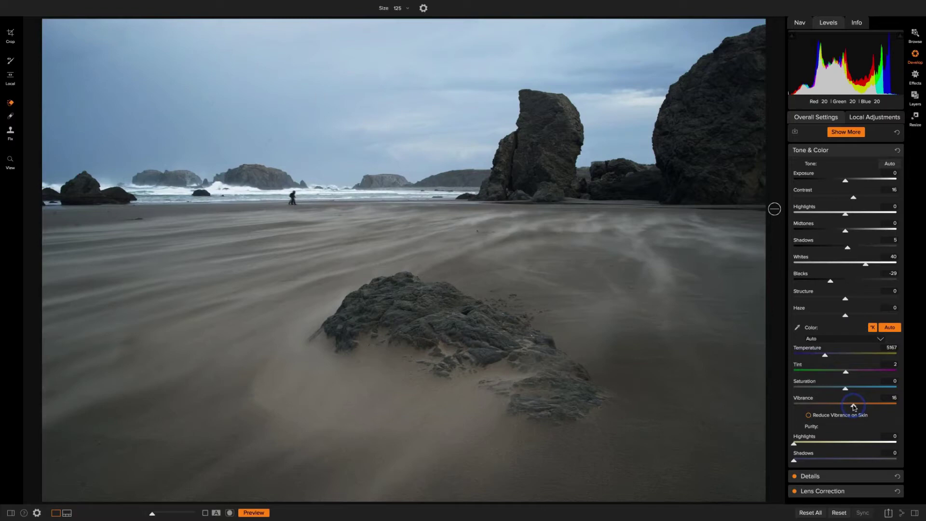
pyautogui.hotkey('ctrl', 'p')
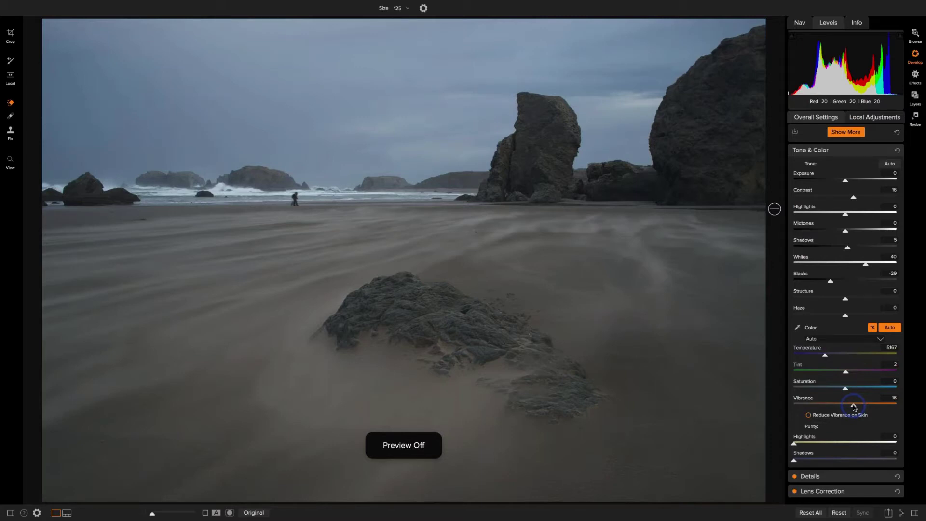
# Step: Return to the edited preview with the presets list shown and reset Saturation to 0
pyautogui.hotkey('ctrl', 'p')
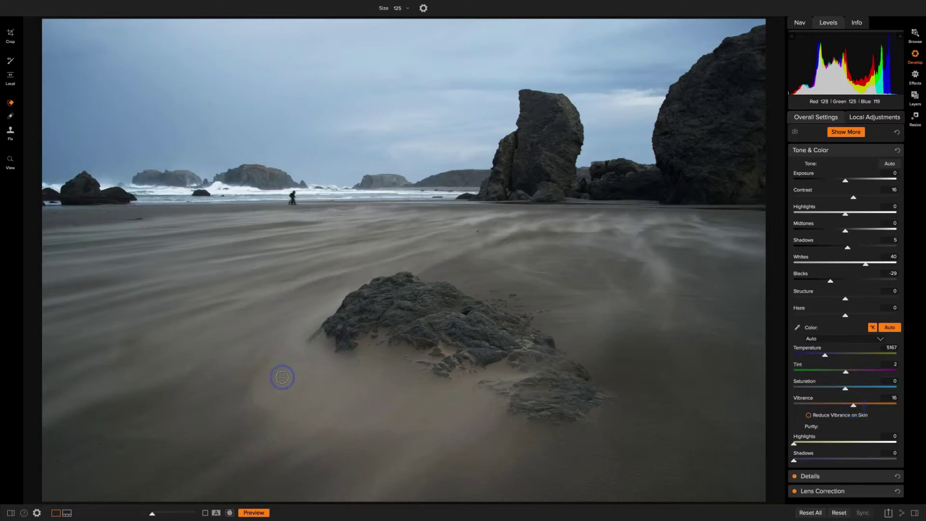
pyautogui.click(11, 513)
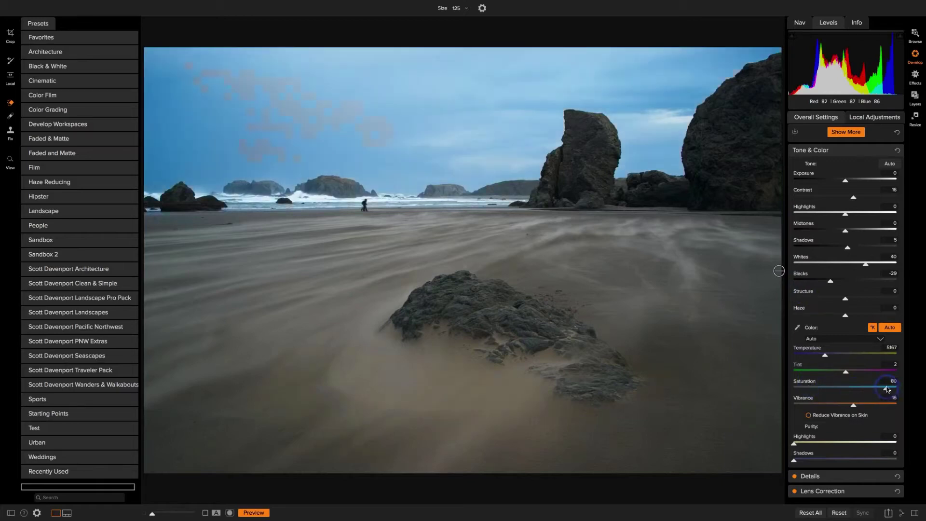
pyautogui.doubleClick(800, 383)
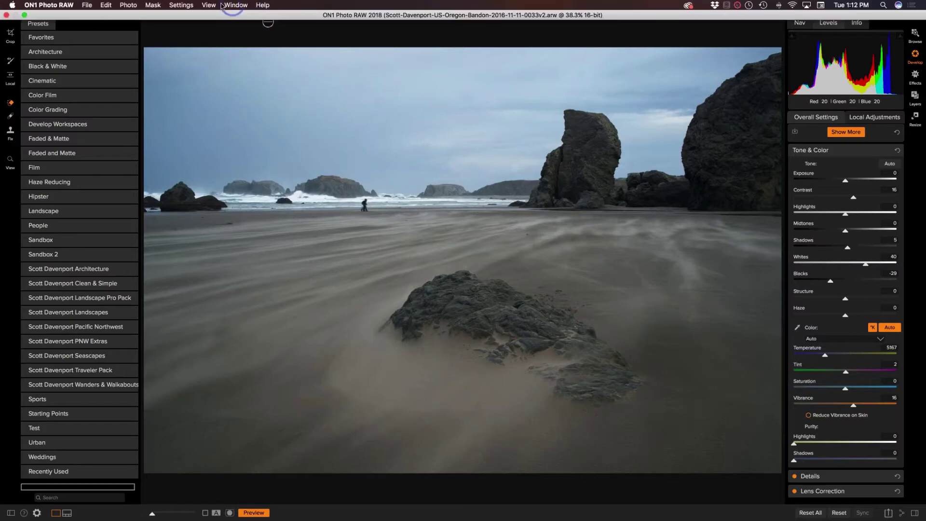
# Step: Turn on the clipping display and push Whites to 100 and Blacks to -100 to examine clipped areas
pyautogui.click(209, 5)
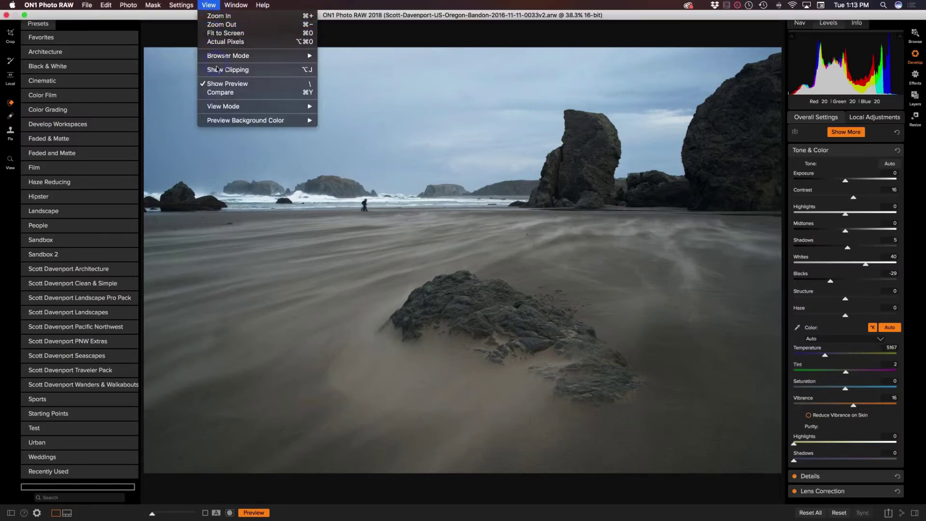
pyautogui.click(308, 73)
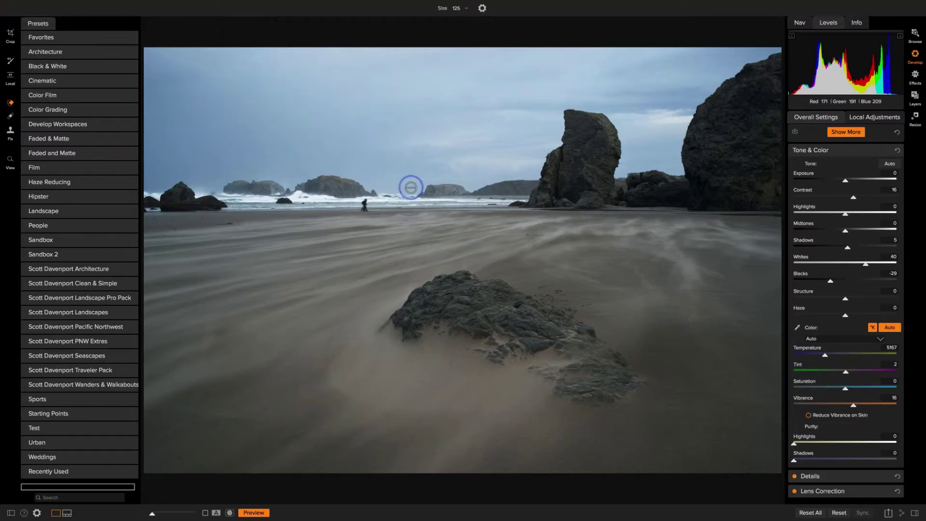
pyautogui.click(209, 5)
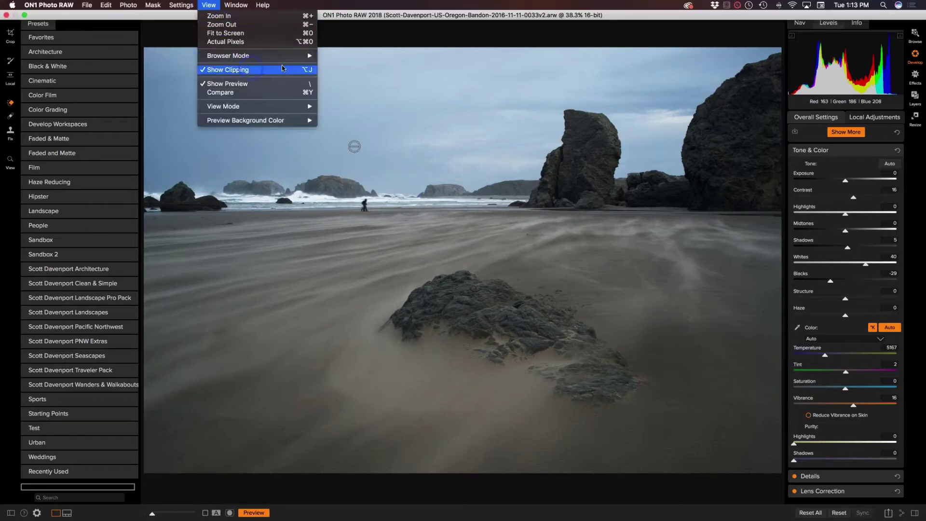
pyautogui.click(667, 241)
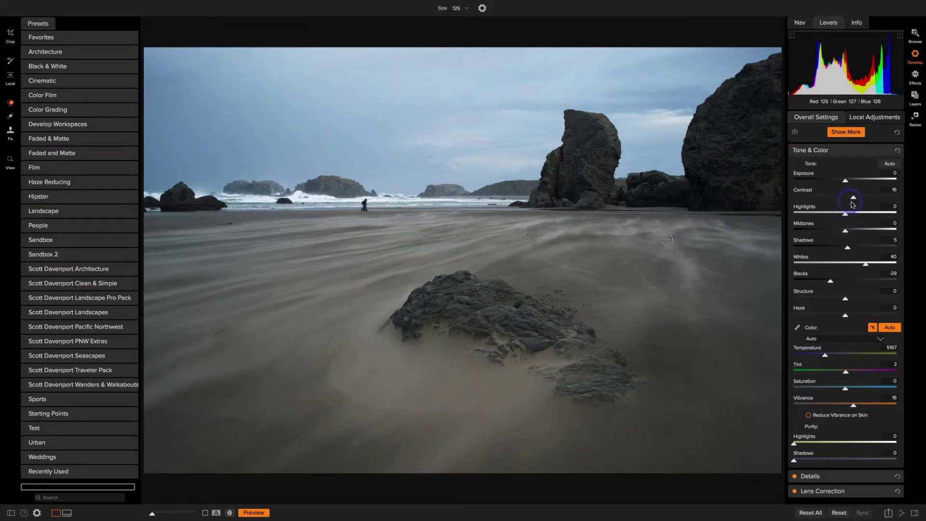
pyautogui.click(866, 264)
pyautogui.moveTo(874, 266); pyautogui.dragTo(903, 264)
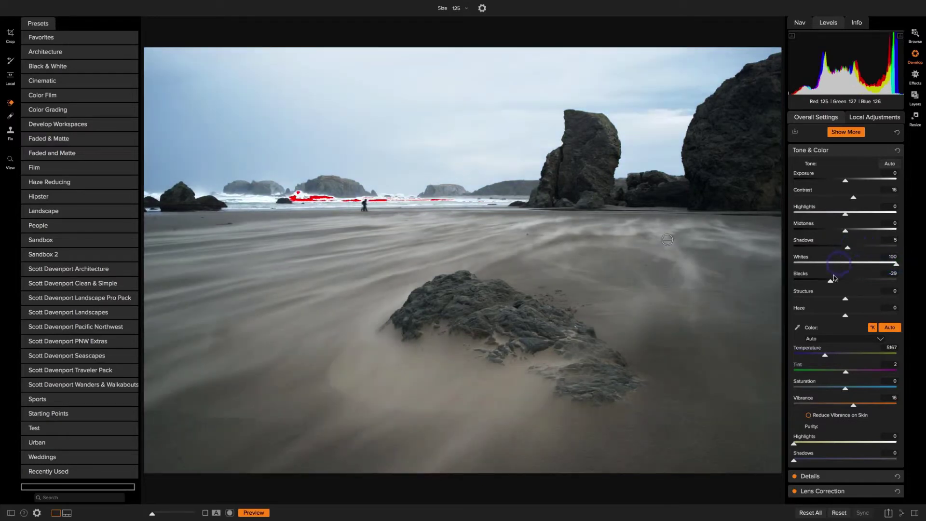
pyautogui.moveTo(835, 278); pyautogui.dragTo(785, 287)
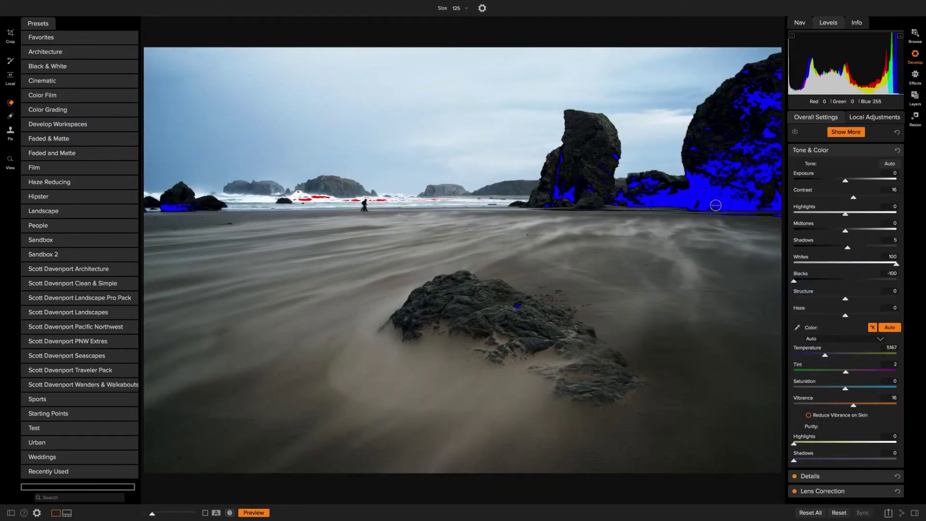
# Step: Undo the extreme Whites and Blacks changes and turn off the clipping display
pyautogui.hotkey('ctrl', 'z')
pyautogui.hotkey('ctrl', 'z')
pyautogui.hotkey('ctrl', 'z')
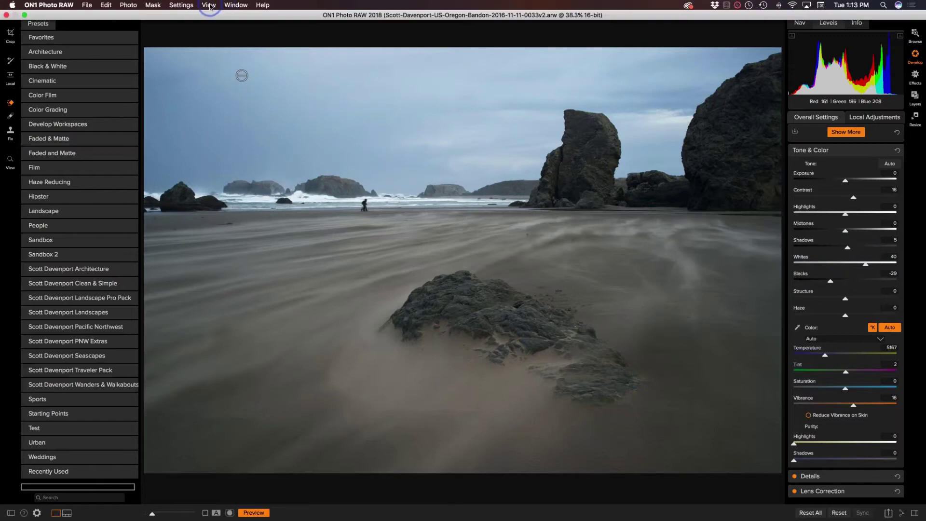
pyautogui.click(209, 5)
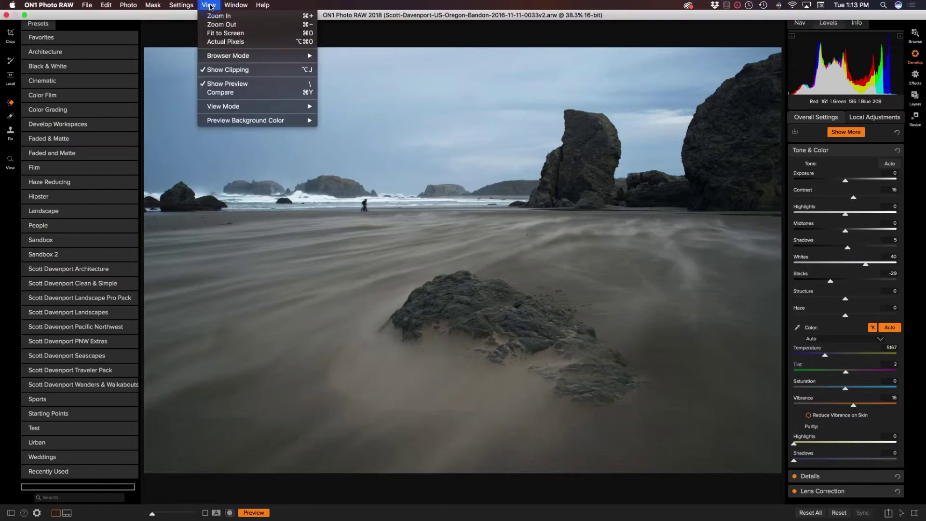
pyautogui.click(215, 70)
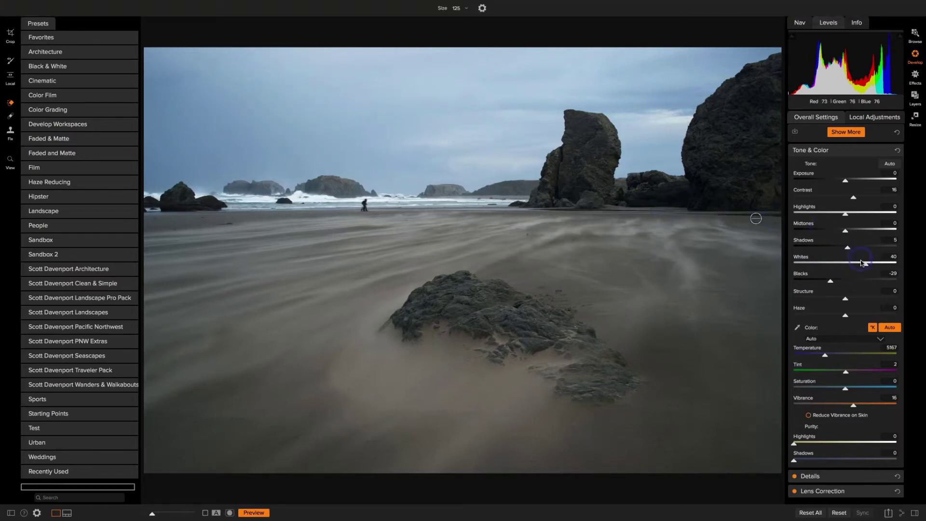
# Step: Try Whites at 66 and Blacks at -72 on the beach photo, and undo both changes
pyautogui.moveTo(861, 263)
pyautogui.mouseDown()
pyautogui.moveTo(847, 265)
pyautogui.moveTo(891, 266)
pyautogui.moveTo(880, 265)
pyautogui.mouseUp()
pyautogui.moveTo(831, 281); pyautogui.dragTo(809, 285)
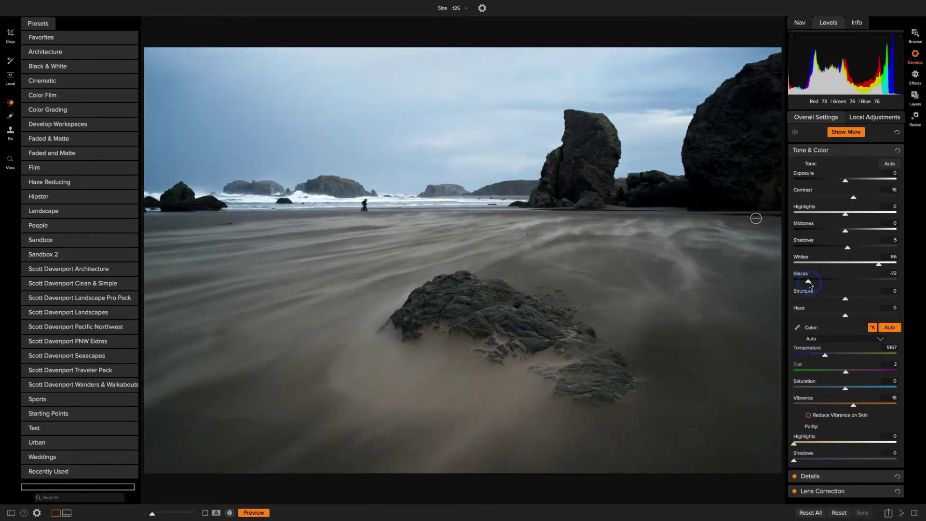
pyautogui.hotkey('ctrl', 'z')
pyautogui.hotkey('ctrl', 'z')
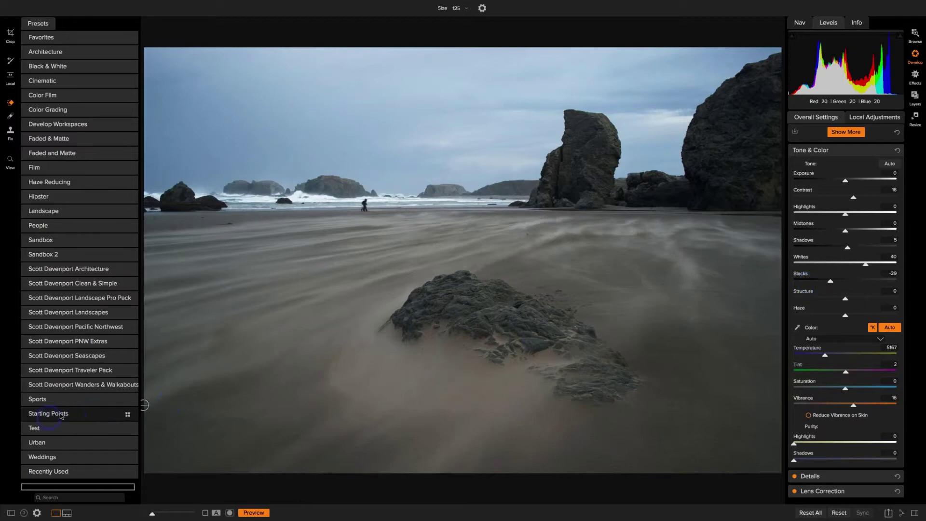
# Step: Browse the Starting Points presets in an enlarged full-screen grid and apply the Night preset to the beach photo
pyautogui.moveTo(127, 415)
pyautogui.click(51, 415)
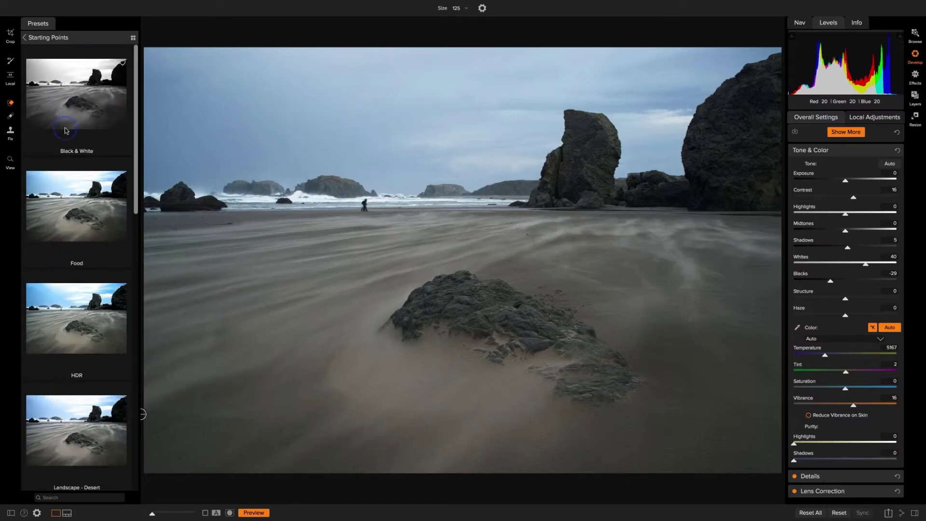
pyautogui.click(60, 38)
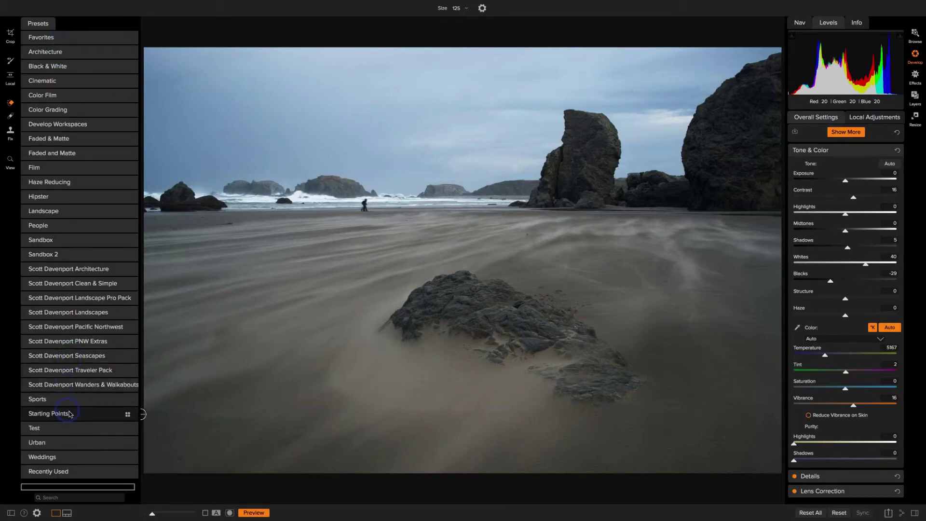
pyautogui.click(128, 416)
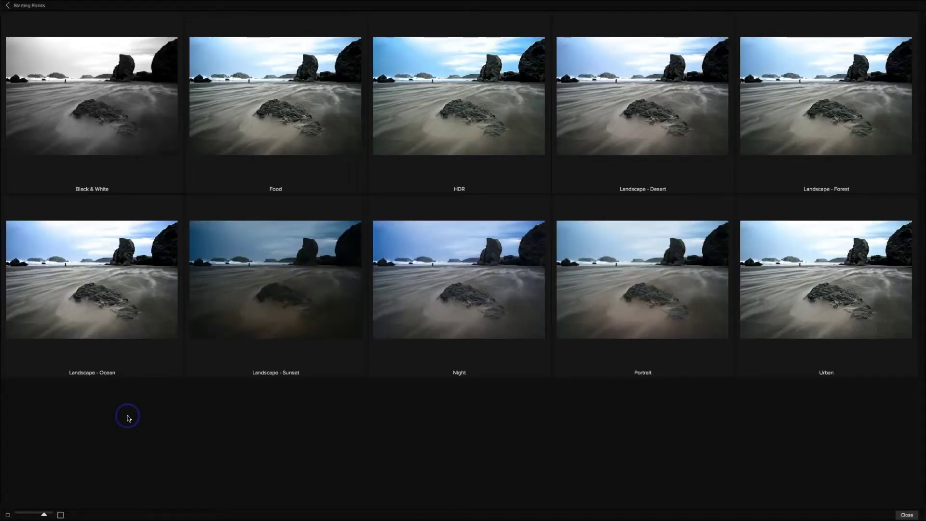
pyautogui.moveTo(45, 515); pyautogui.dragTo(48, 515)
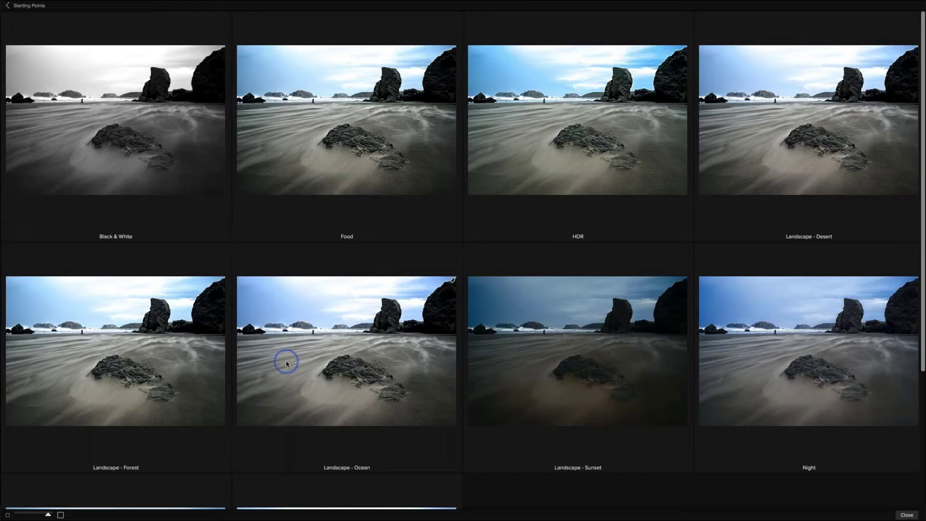
pyautogui.scroll(-4, 286, 362)
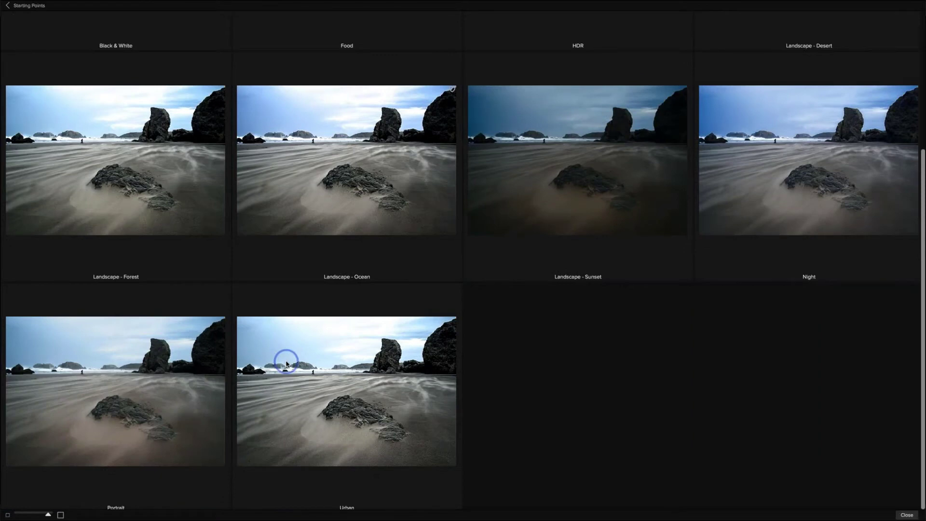
pyautogui.scroll(1, 286, 363)
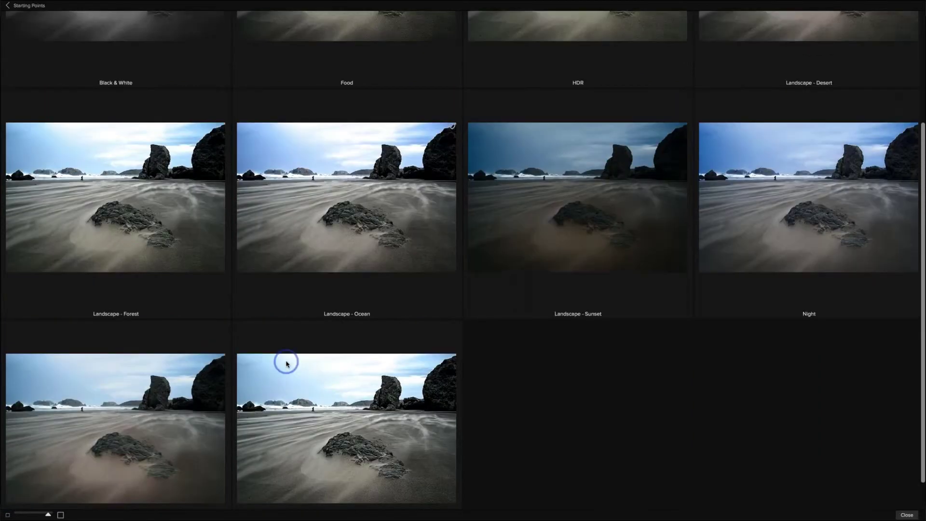
pyautogui.scroll(2, 286, 363)
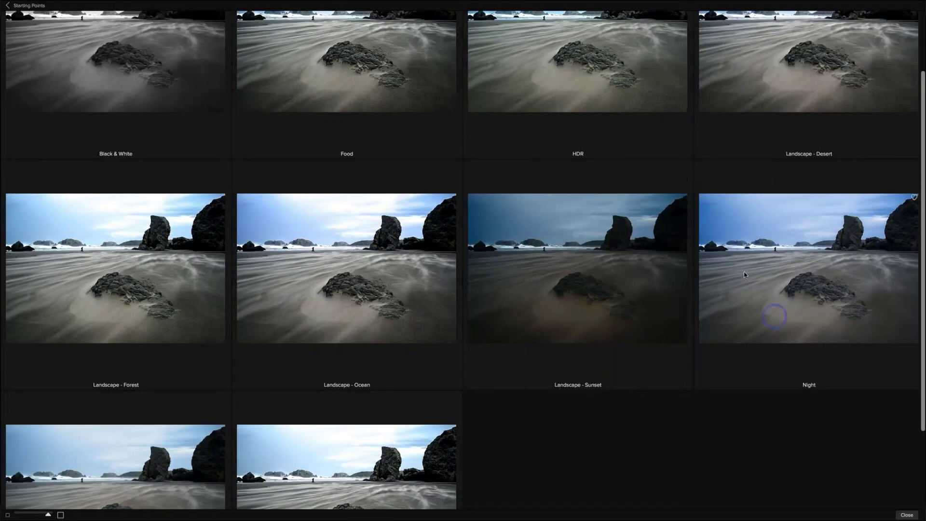
pyautogui.click(774, 266)
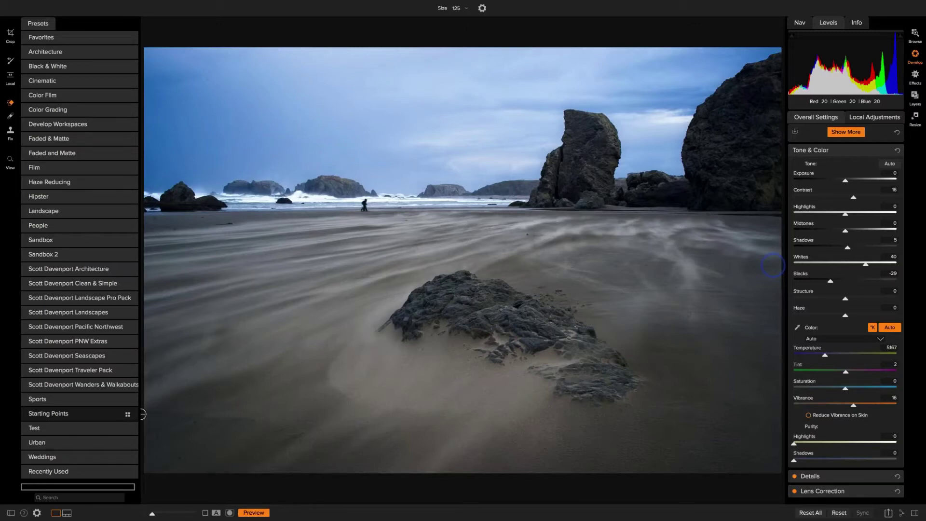
# Step: Switch to Effects with the histogram hidden and turn off the preset's Vignette filter
pyautogui.click(915, 76)
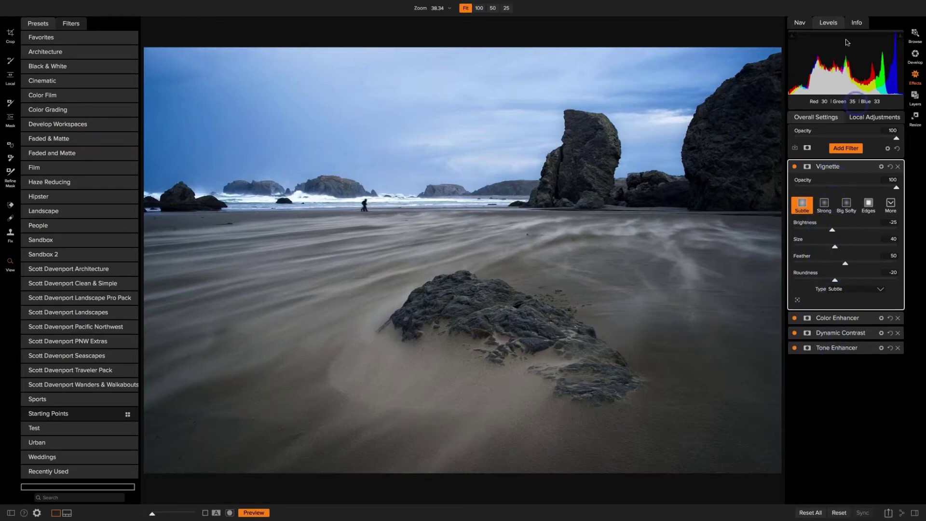
pyautogui.click(829, 23)
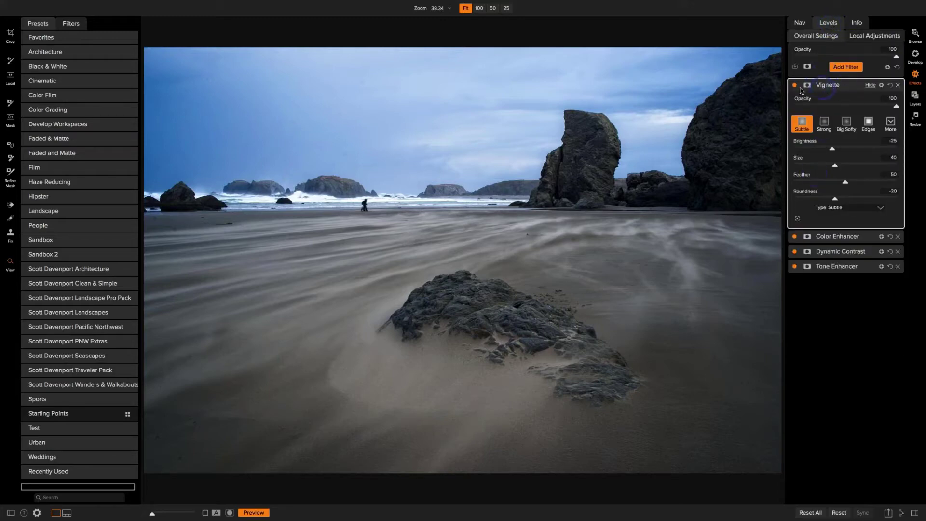
pyautogui.click(795, 86)
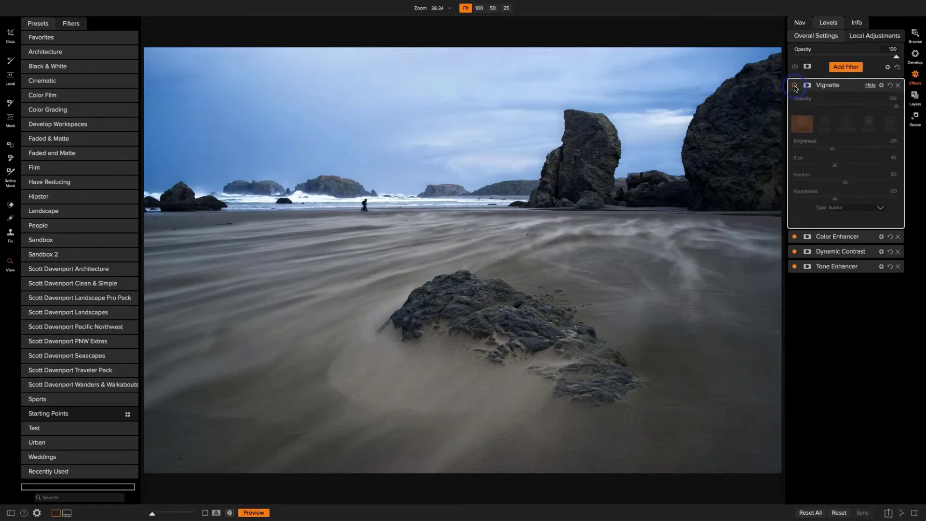
# Step: Reset Highlights to 0 in the Tone Enhancer filter, comparing the sky with and without the change
pyautogui.click(835, 267)
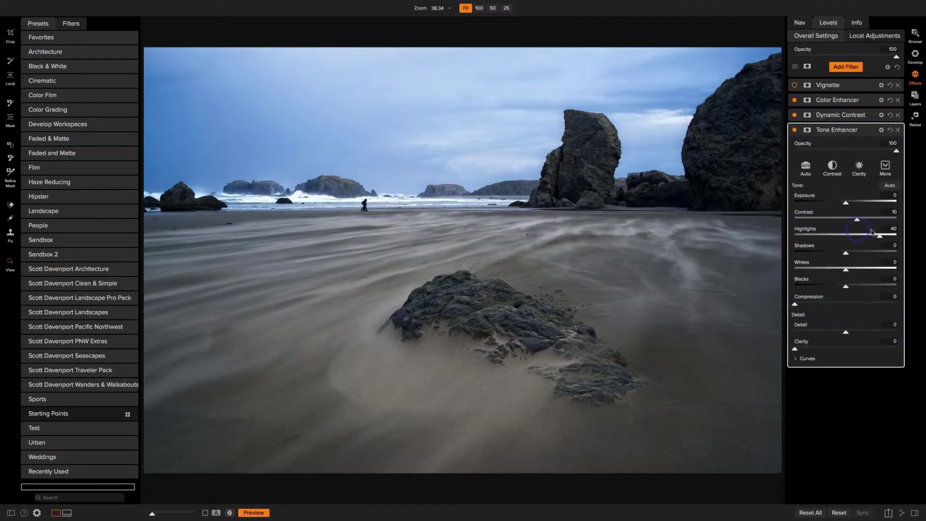
pyautogui.doubleClick(806, 230)
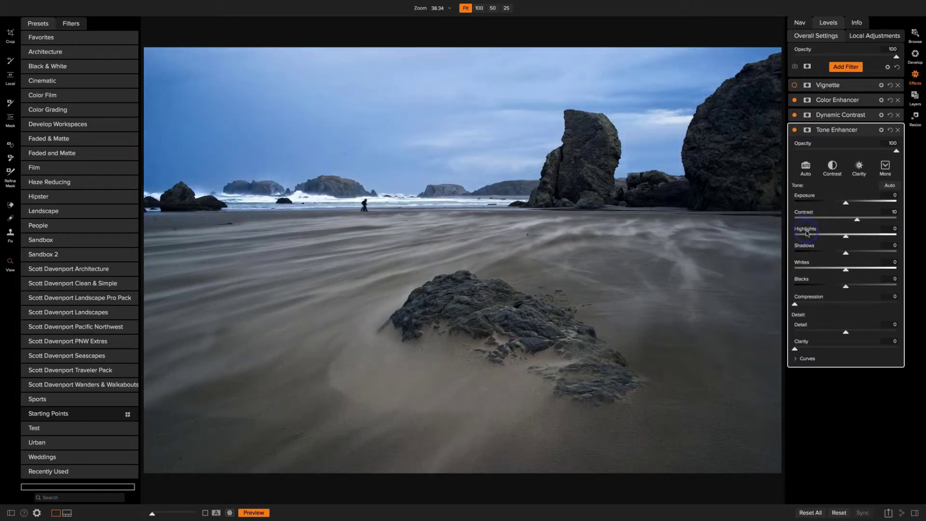
pyautogui.hotkey('ctrl', 'z')
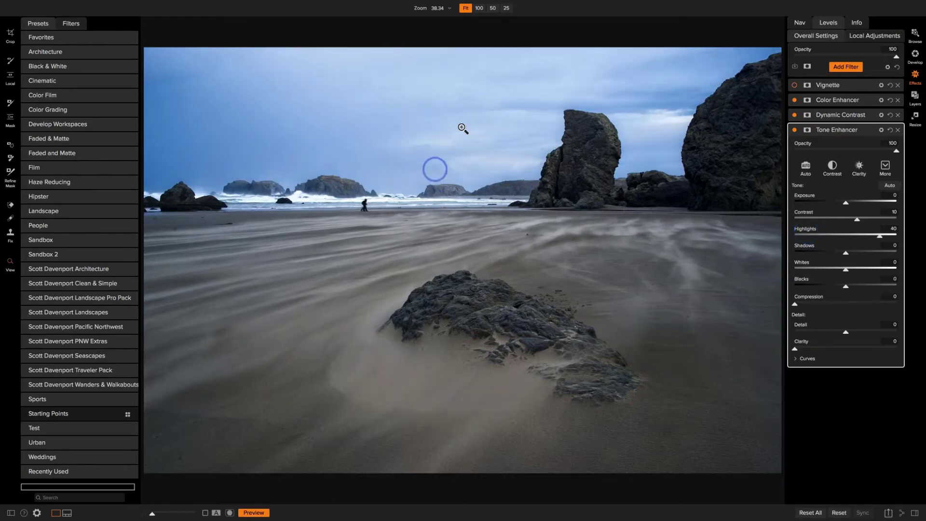
pyautogui.doubleClick(802, 231)
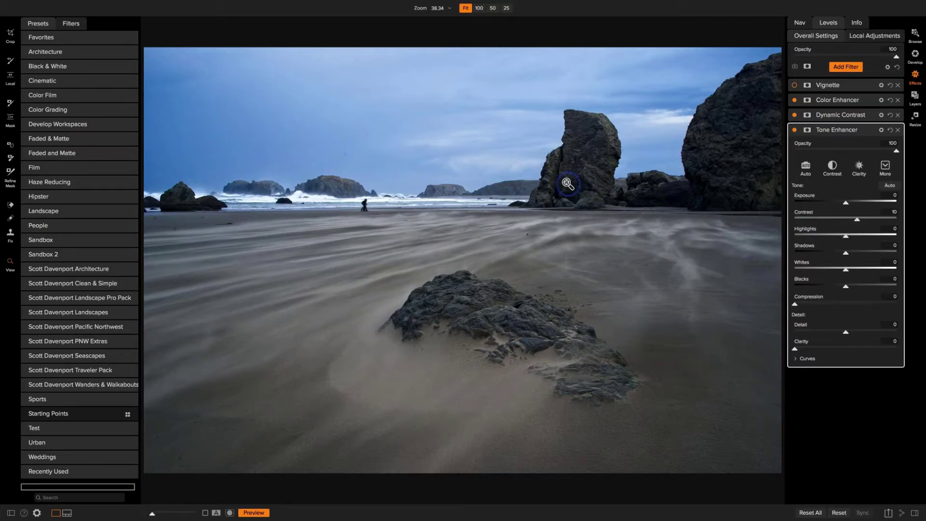
# Step: Set the Small contrast amount to 7 in the Dynamic Contrast filter
pyautogui.click(836, 117)
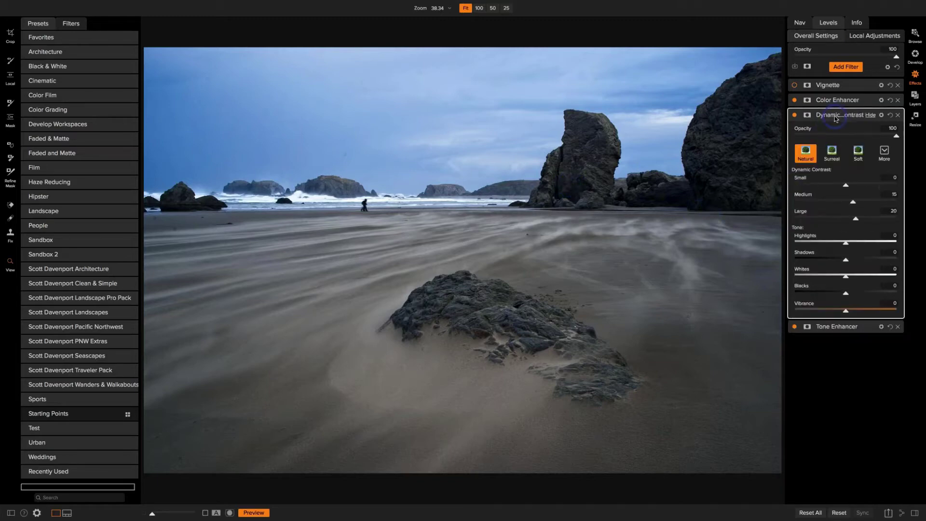
pyautogui.click(812, 163)
pyautogui.moveTo(845, 185); pyautogui.dragTo(849, 186)
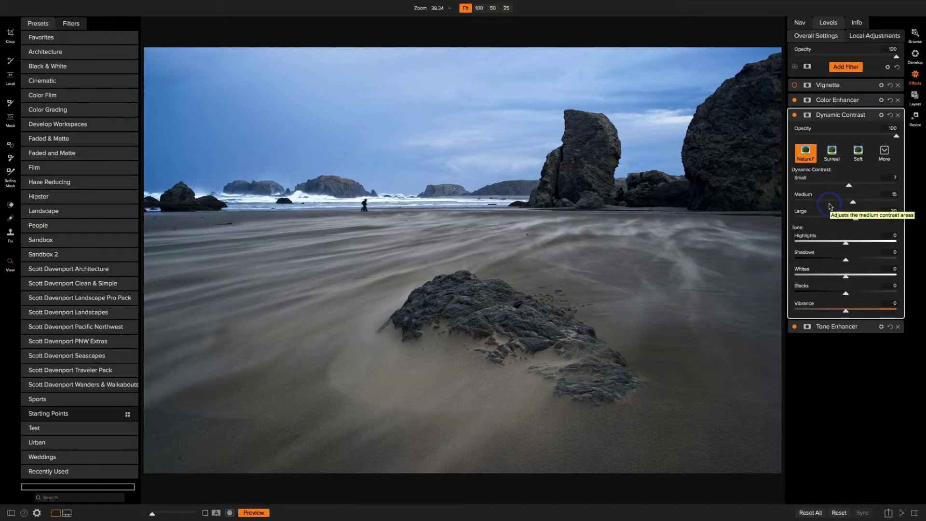
# Step: Set the blue color range's Saturation to 55 in the Color Enhancer filter, comparing before and after
pyautogui.click(836, 102)
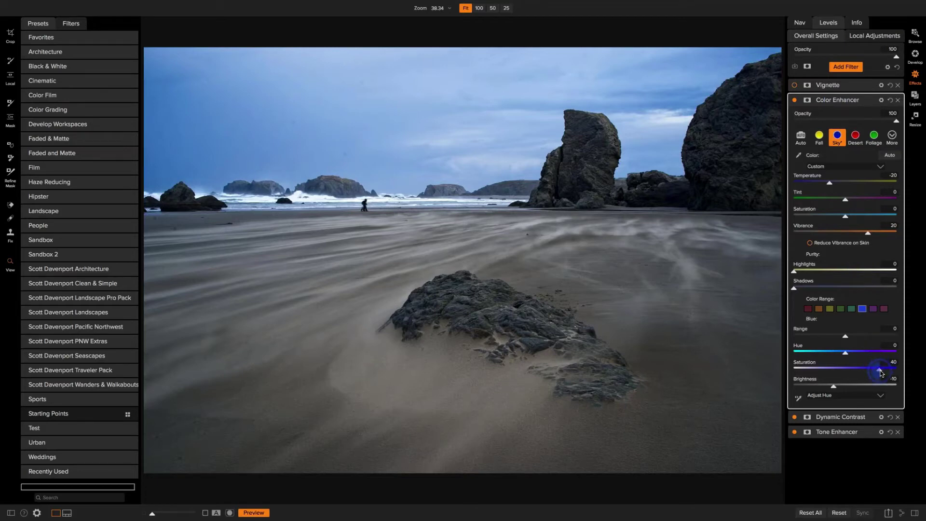
pyautogui.moveTo(880, 373); pyautogui.dragTo(885, 372)
pyautogui.hotkey('ctrl', 'z')
pyautogui.hotkey('ctrl', 'shift', 'z')
# Step: Turn the Vignette filter back on
pyautogui.moveTo(838, 100)
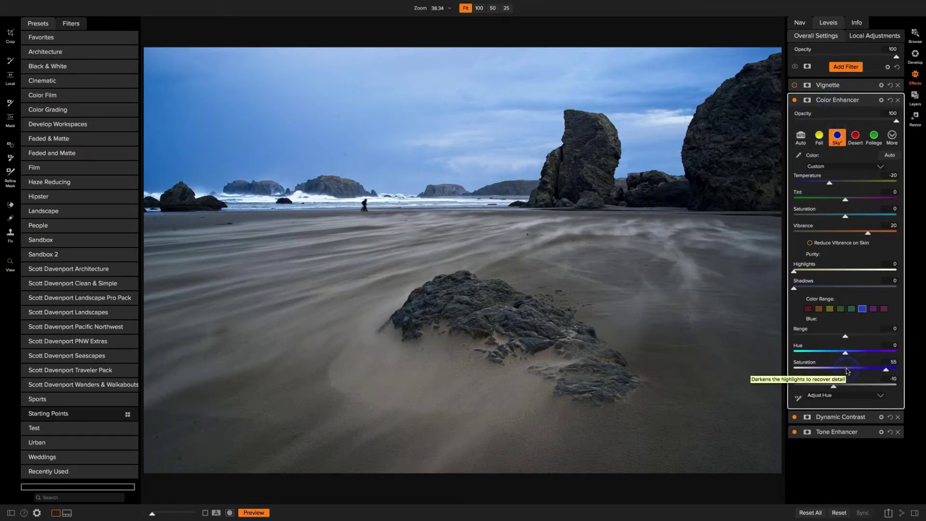
pyautogui.click(795, 86)
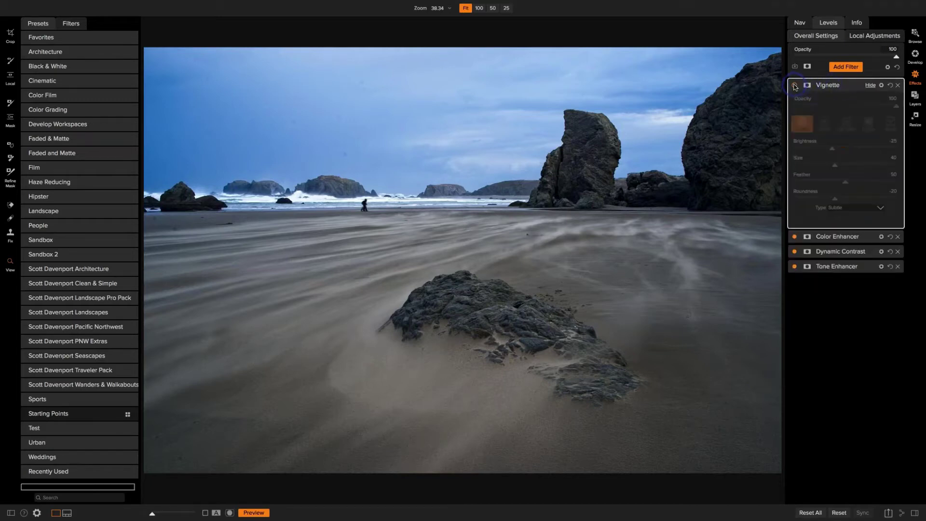
pyautogui.click(795, 85)
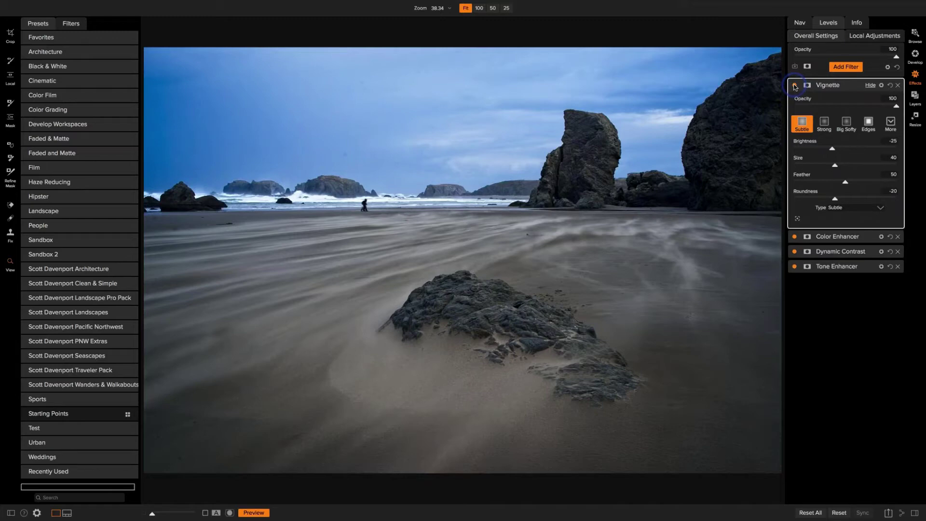
# Step: Collapse the Vignette filter and try a lower overall effects opacity, restoring it to 100
pyautogui.click(870, 85)
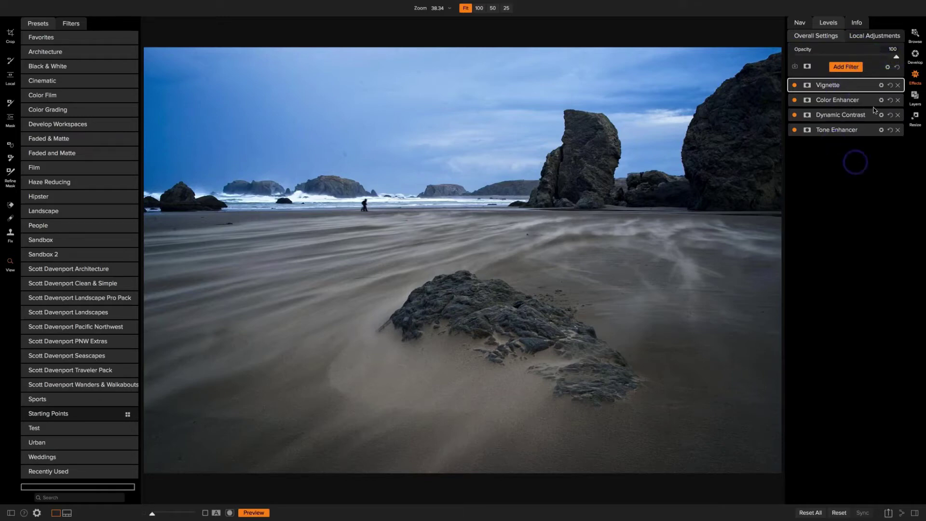
pyautogui.click(869, 85)
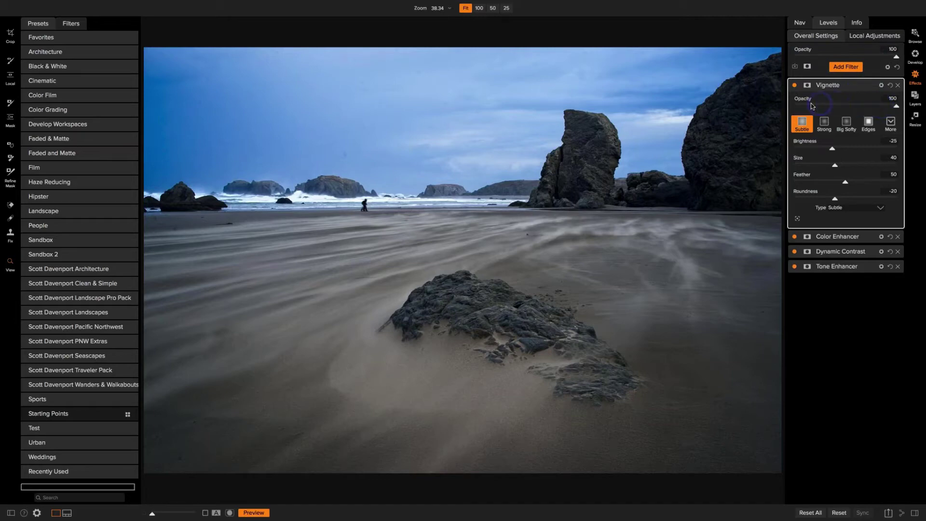
pyautogui.moveTo(869, 86)
pyautogui.click(869, 85)
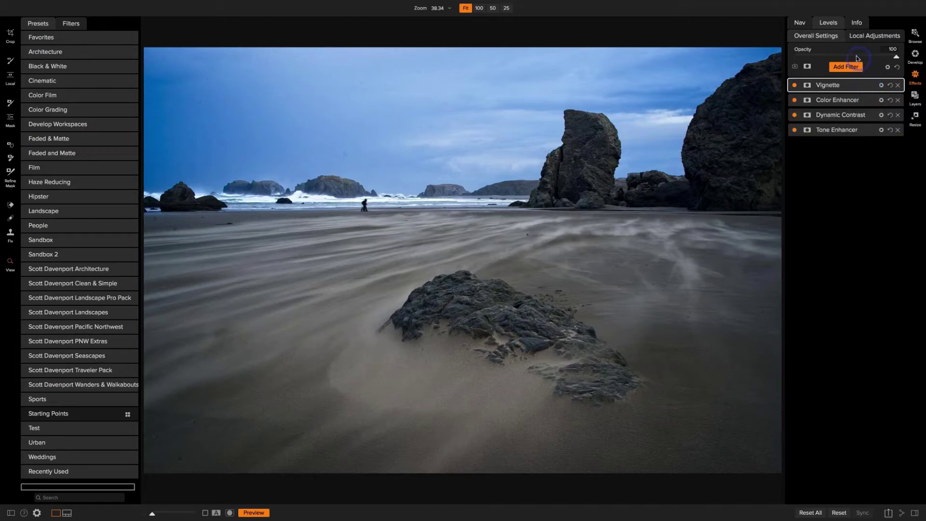
pyautogui.moveTo(897, 58); pyautogui.dragTo(794, 54)
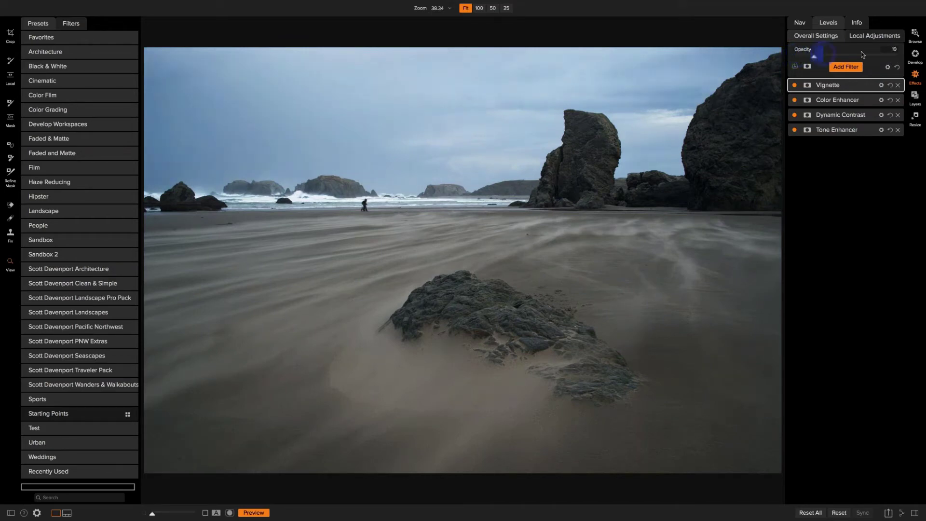
pyautogui.click(897, 57)
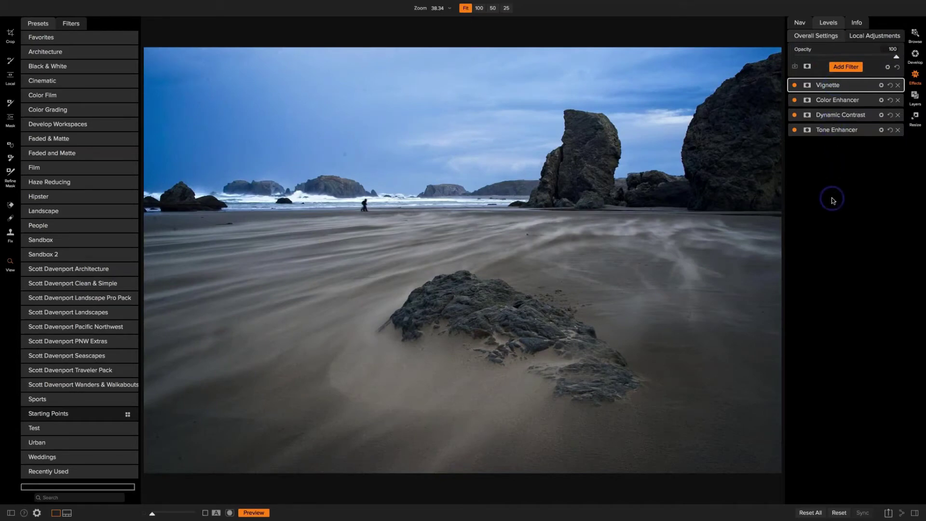
# Step: Compare the beach photo with and without the applied edits
pyautogui.hotkey('ctrl', 'p')
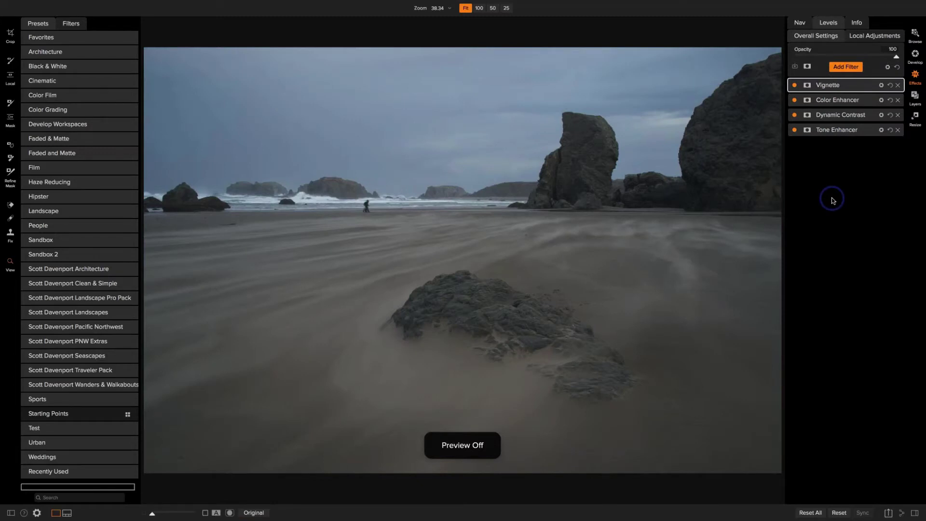
pyautogui.hotkey('ctrl', 'p')
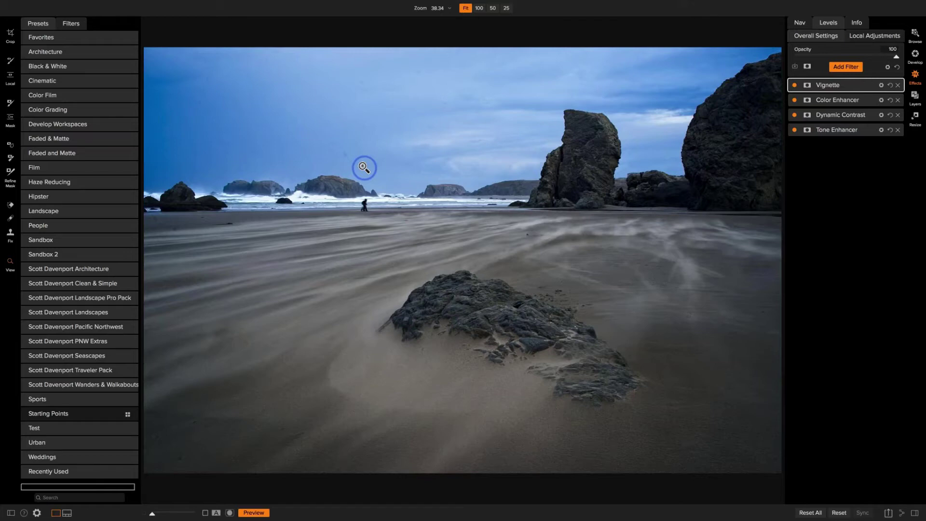
# Step: Exaggerate the Vignette filter by setting its Feather to 0 and Brightness to -100
pyautogui.click(869, 85)
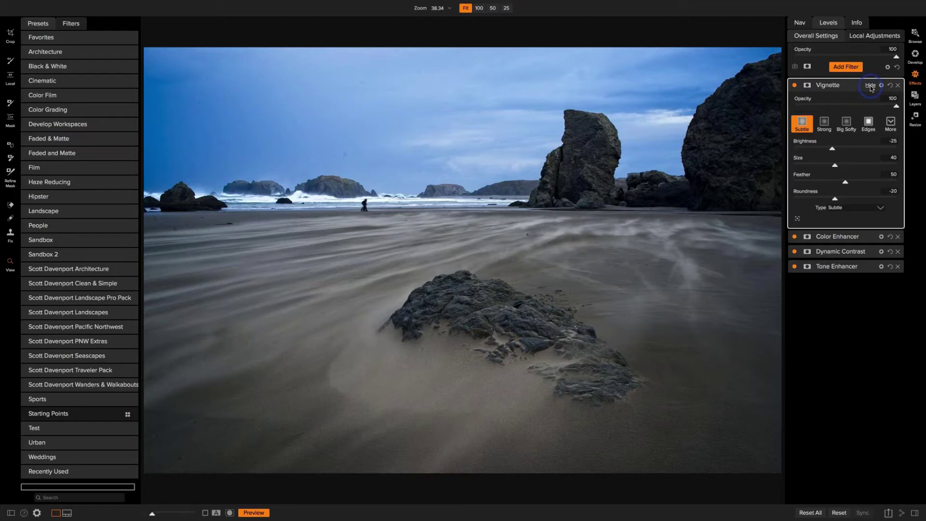
pyautogui.click(798, 220)
pyautogui.moveTo(838, 183); pyautogui.dragTo(794, 182)
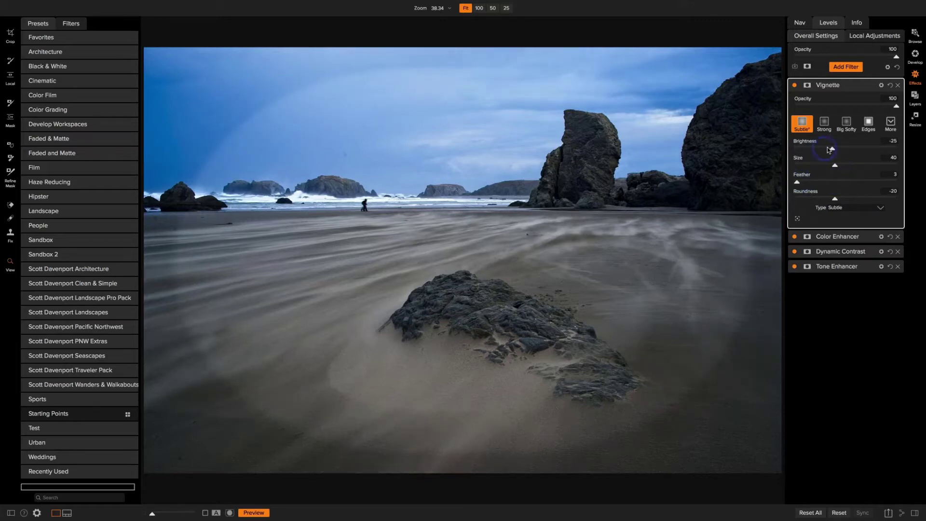
pyautogui.moveTo(829, 151); pyautogui.dragTo(793, 148)
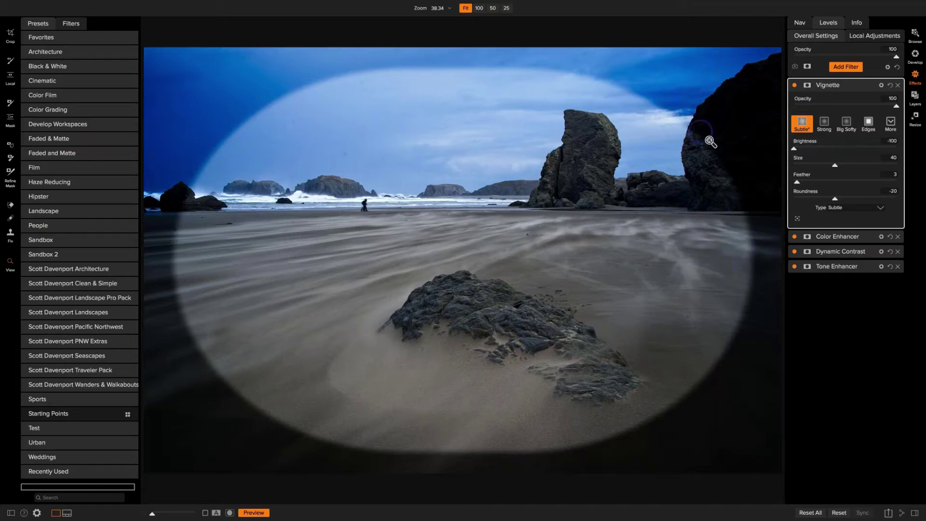
pyautogui.moveTo(797, 182); pyautogui.dragTo(794, 182)
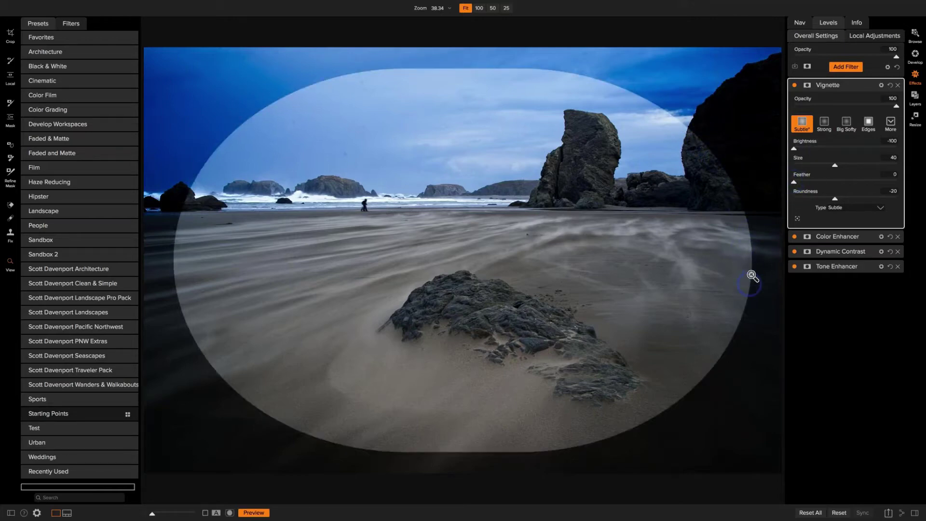
# Step: Move the vignette's centre slightly down and right onto the foreground rock
pyautogui.click(798, 219)
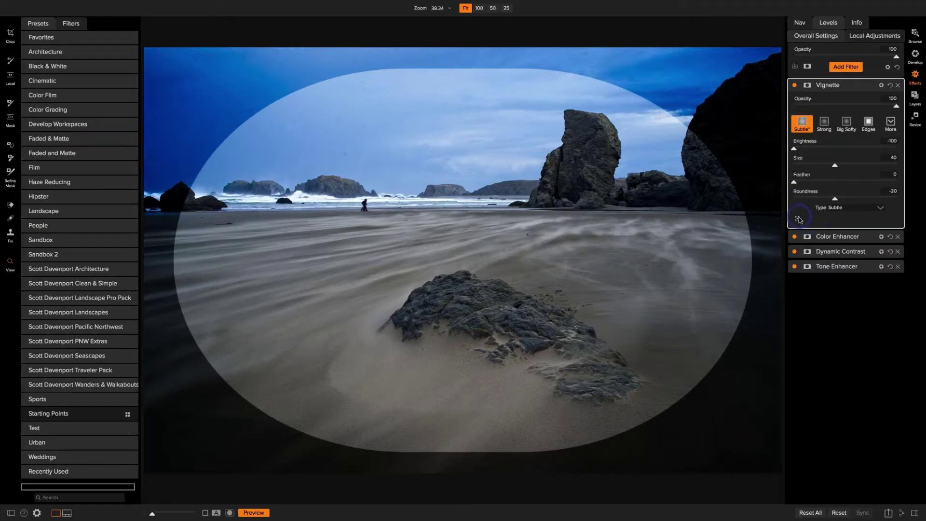
pyautogui.click(528, 234)
pyautogui.moveTo(527, 234); pyautogui.dragTo(505, 291)
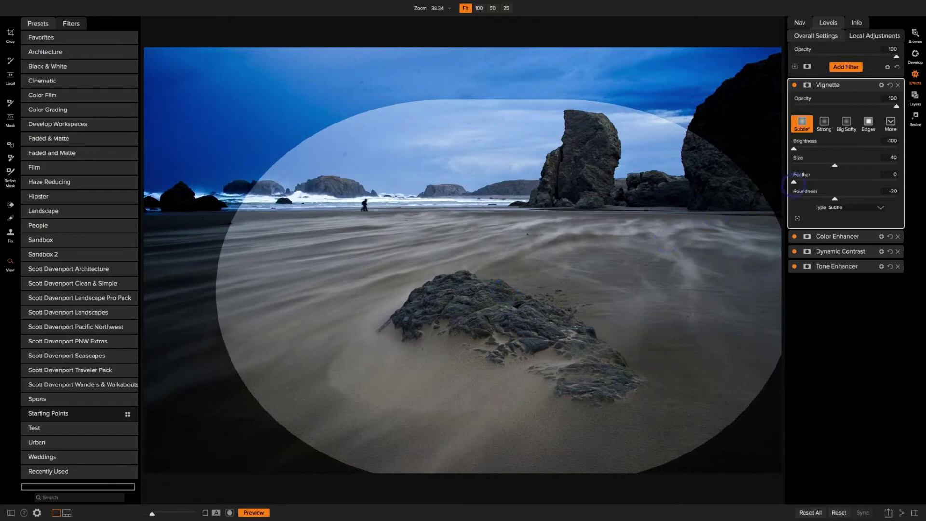
# Step: Set the Vignette filter's Feather to 40 and Brightness to -36
pyautogui.click(794, 183)
pyautogui.moveTo(795, 184); pyautogui.dragTo(835, 183)
pyautogui.moveTo(794, 149); pyautogui.dragTo(828, 151)
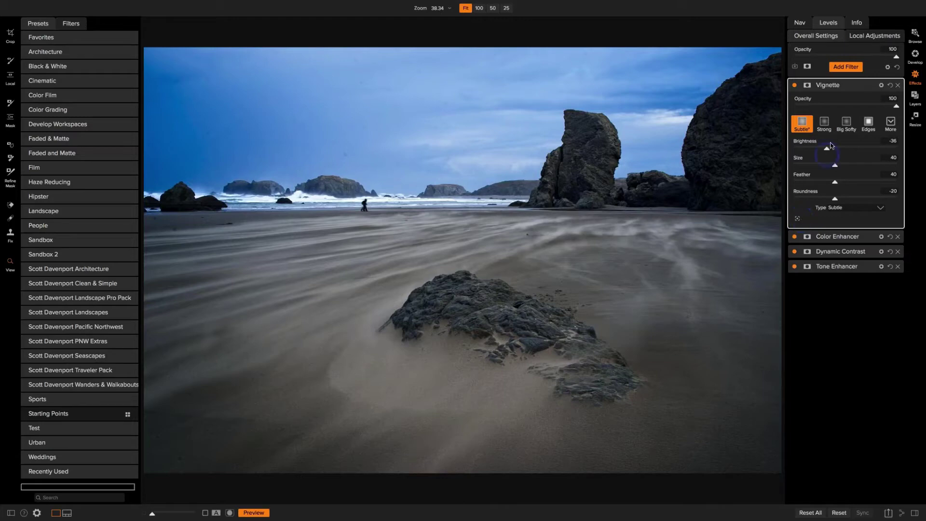
# Step: Return to the Browse module and show the thumbnail grid of the ON1 Webinar album
pyautogui.click(913, 35)
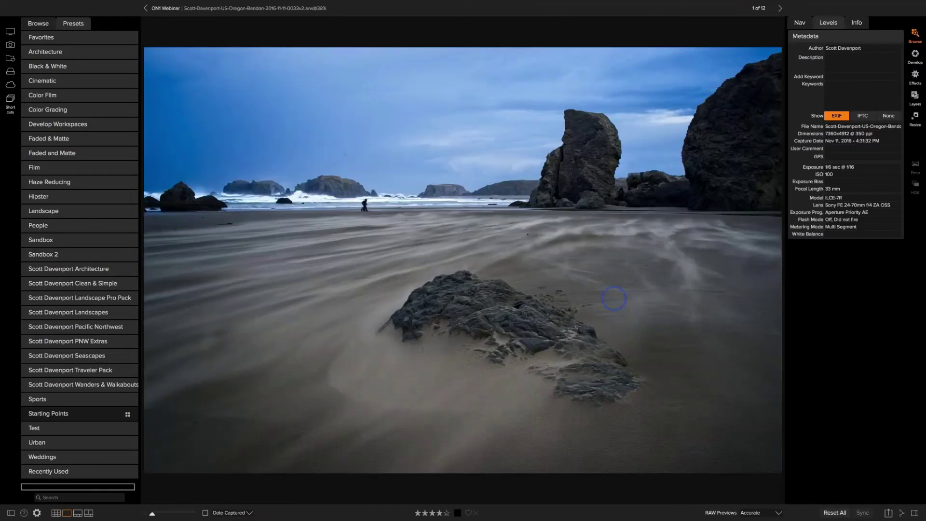
pyautogui.doubleClick(614, 298)
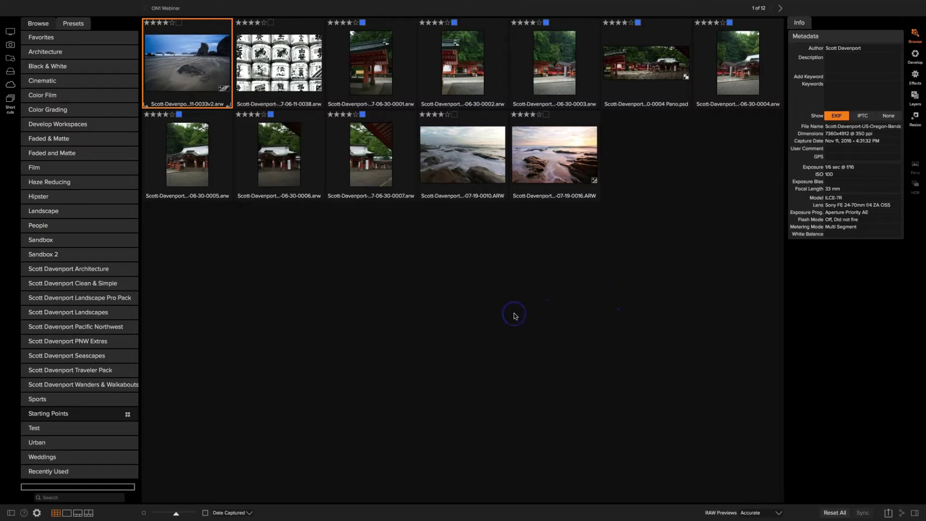
# Step: Select the seven temple raw photos numbered 0001 to 0007 and open them in the Create Panorama preview
pyautogui.click(362, 60)
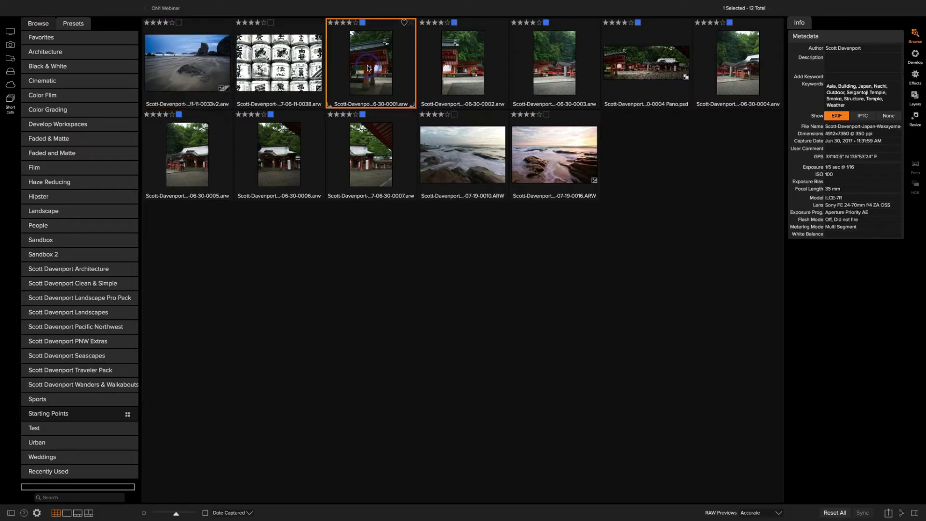
pyautogui.keyDown('ctrl'); pyautogui.click(437, 63); pyautogui.keyUp('ctrl')
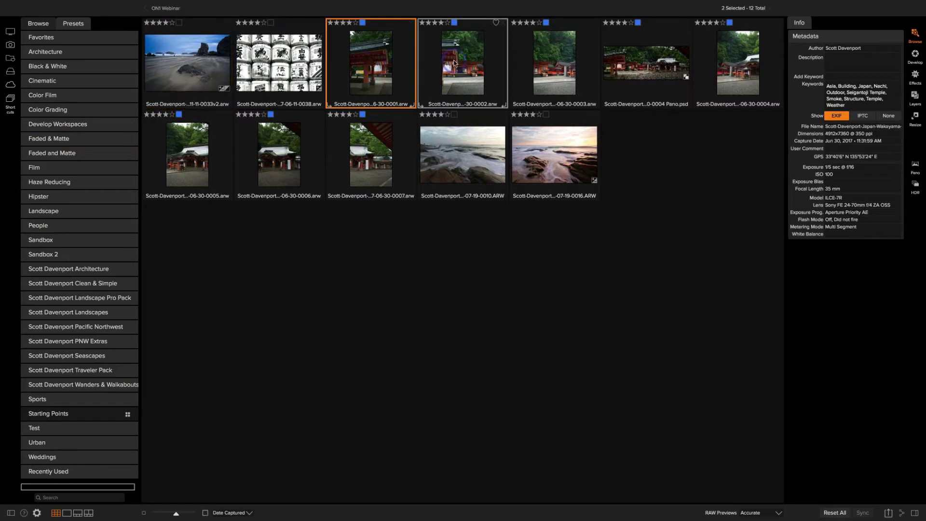
pyautogui.keyDown('ctrl'); pyautogui.click(549, 60); pyautogui.keyUp('ctrl')
pyautogui.keyDown('ctrl'); pyautogui.click(728, 58); pyautogui.keyUp('ctrl')
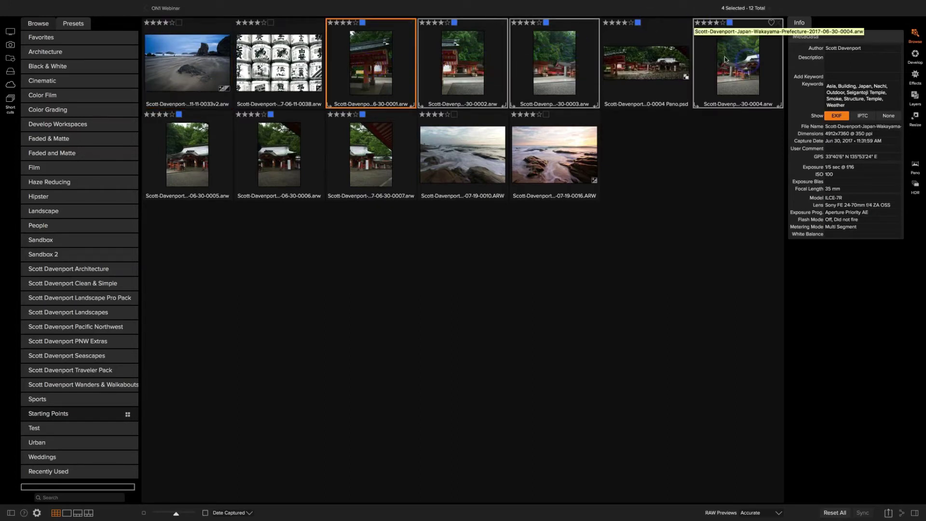
pyautogui.keyDown('ctrl'); pyautogui.click(198, 153); pyautogui.keyUp('ctrl')
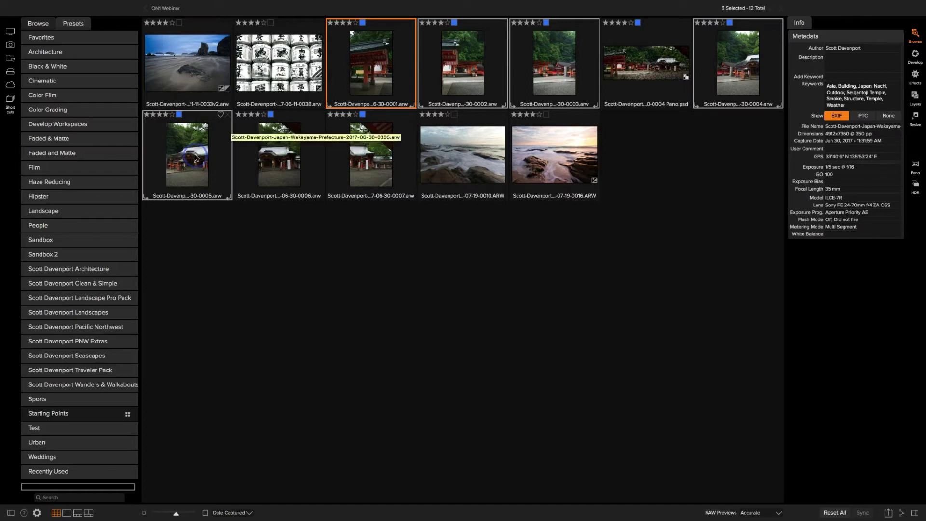
pyautogui.keyDown('ctrl'); pyautogui.click(278, 153); pyautogui.keyUp('ctrl')
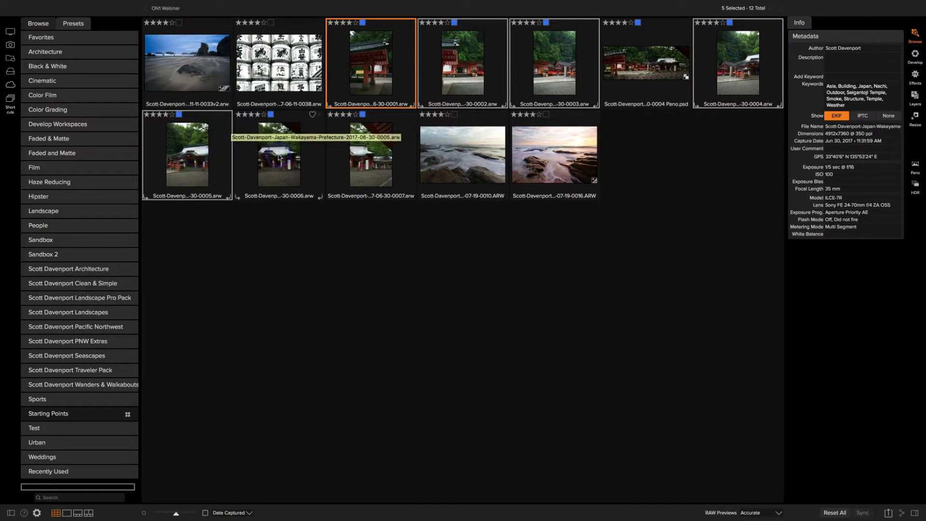
pyautogui.keyDown('ctrl'); pyautogui.click(362, 156); pyautogui.keyUp('ctrl')
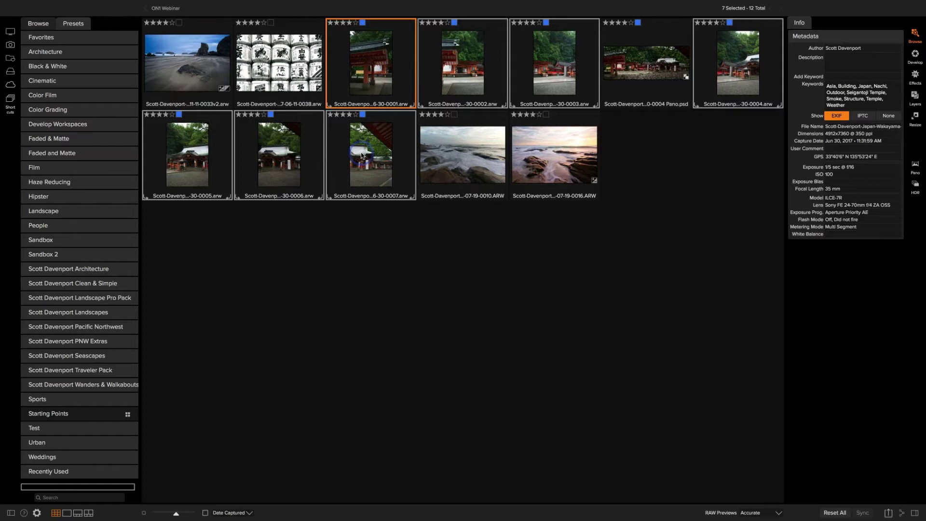
pyautogui.click(914, 167)
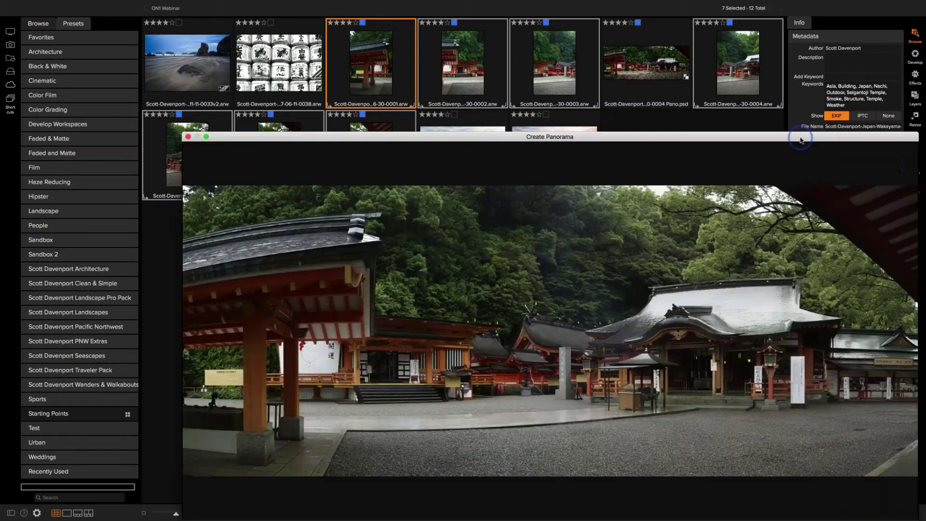
pyautogui.moveTo(798, 137); pyautogui.dragTo(719, 68)
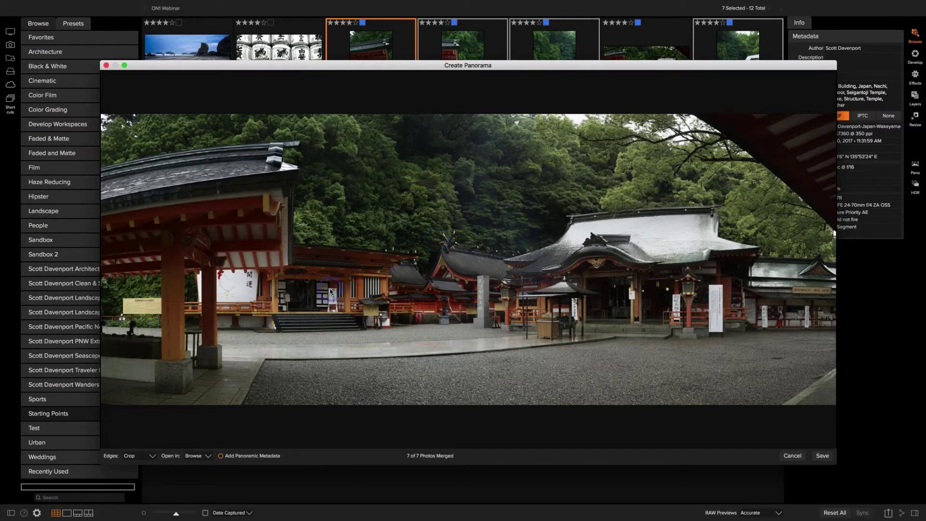
# Step: Examine the Edges and Open in options of the panorama preview, and cancel the merge
pyautogui.click(153, 456)
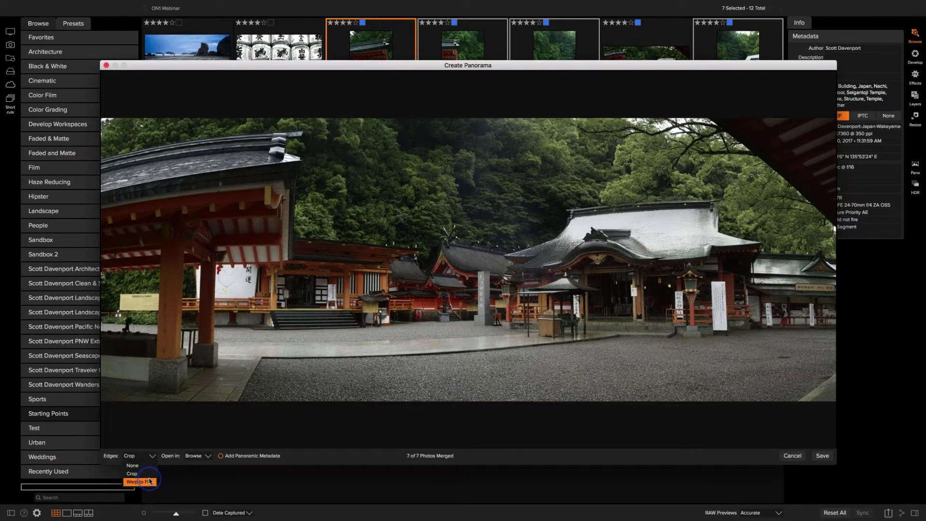
pyautogui.click(162, 315)
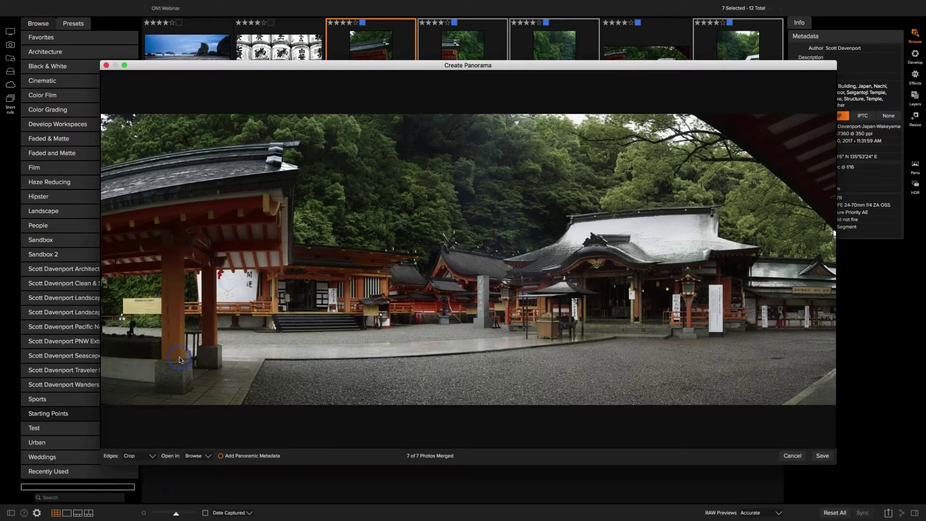
pyautogui.click(208, 457)
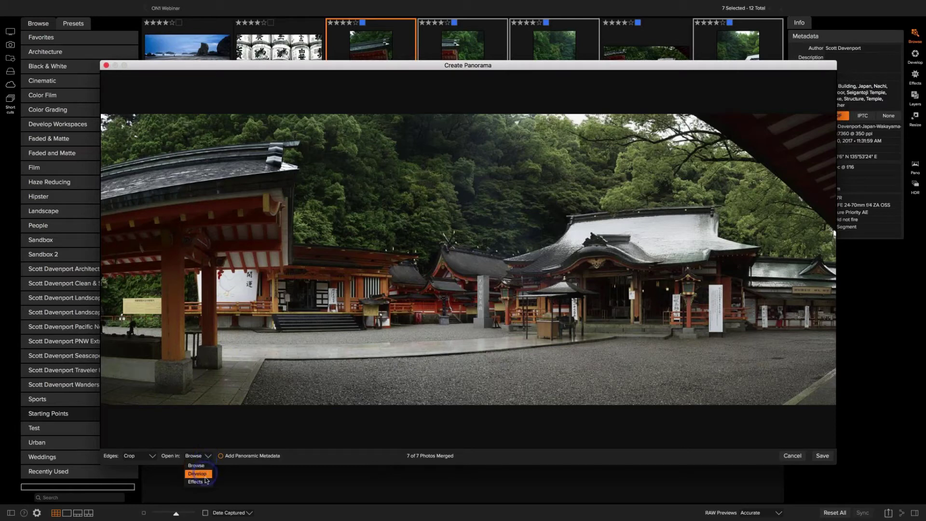
pyautogui.click(209, 455)
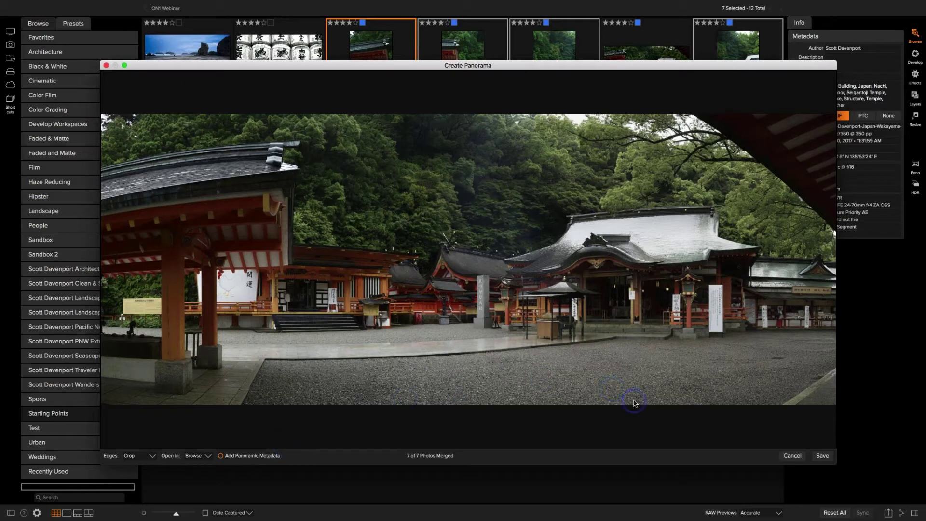
pyautogui.click(792, 457)
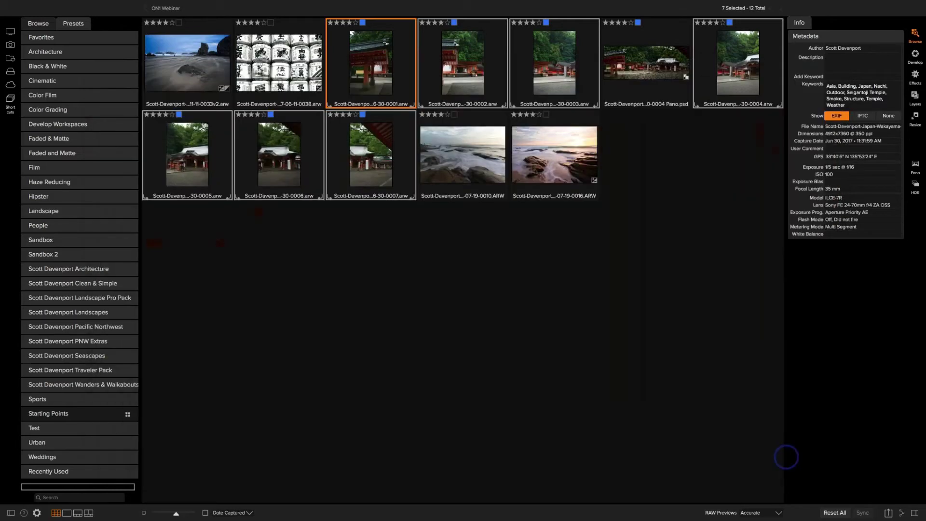
# Step: View the existing 0004 Pano.psd temple panorama at full size and return to the thumbnail grid
pyautogui.click(656, 201)
pyautogui.click(642, 65)
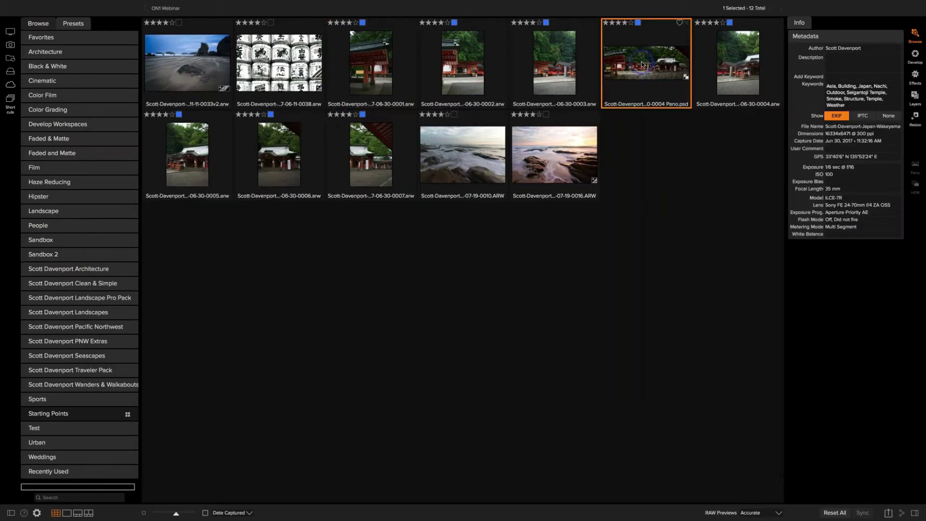
pyautogui.doubleClick(641, 65)
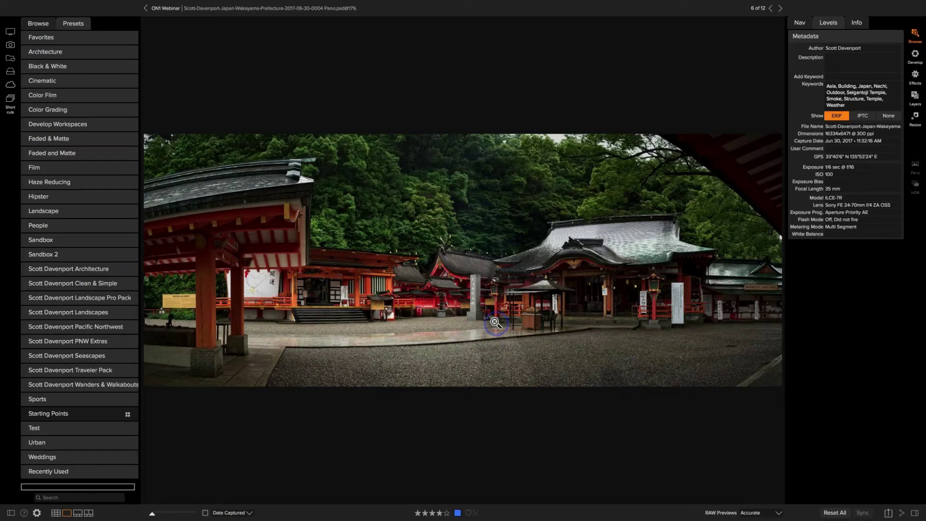
pyautogui.press('g')
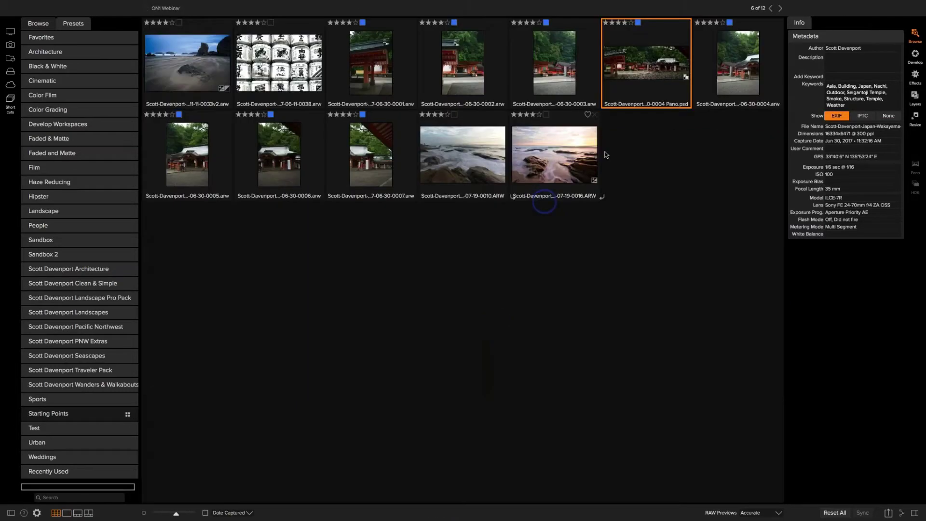
# Step: Create a version of the 0004 Pano.psd panorama, keeping the original panorama selected
pyautogui.rightClick(633, 71)
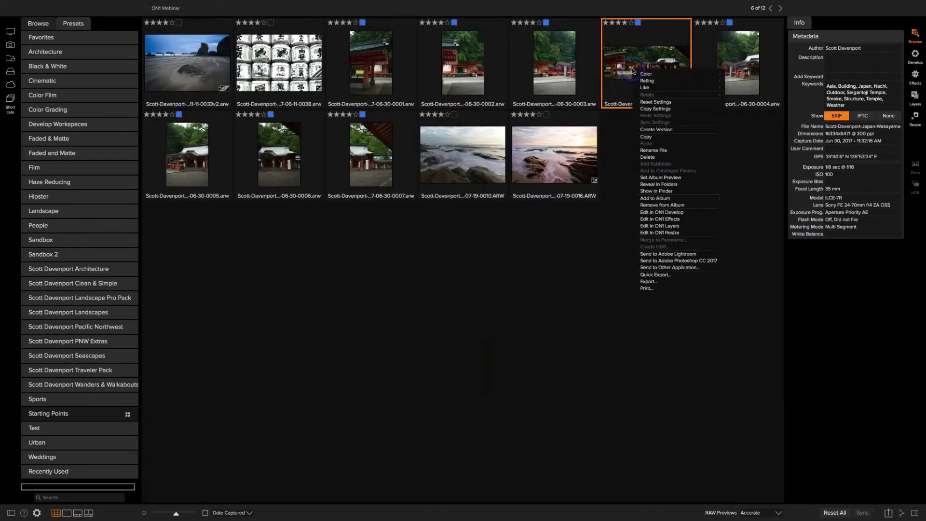
pyautogui.click(659, 131)
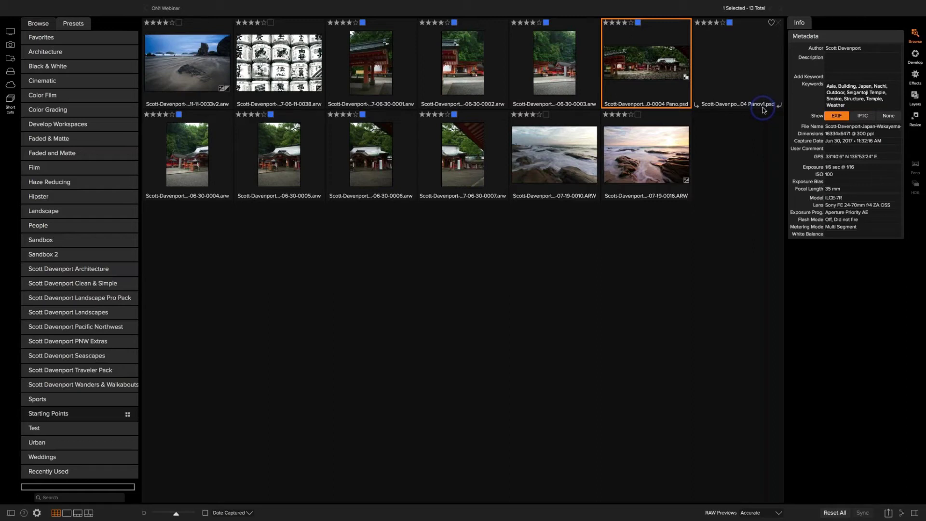
pyautogui.click(676, 91)
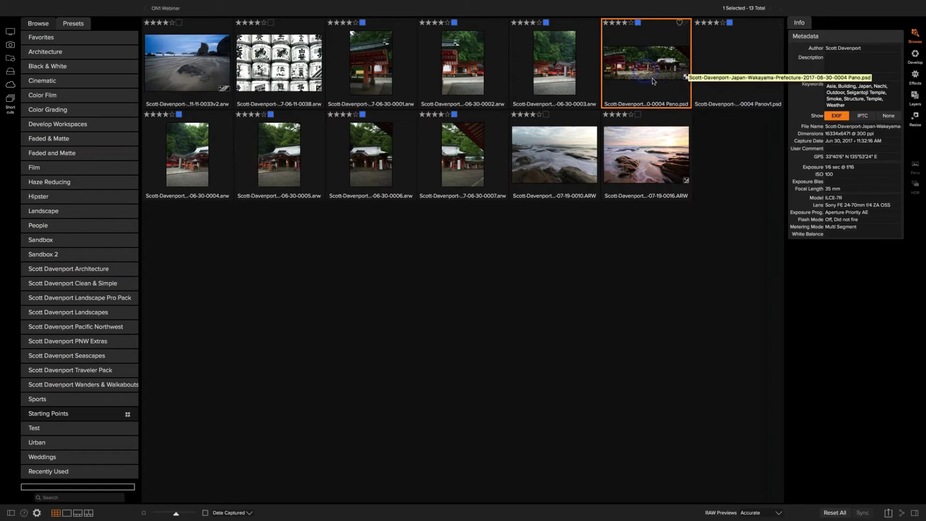
# Step: Reset all settings of the 0004 Panov1.psd version and open it in the Develop module
pyautogui.click(732, 69)
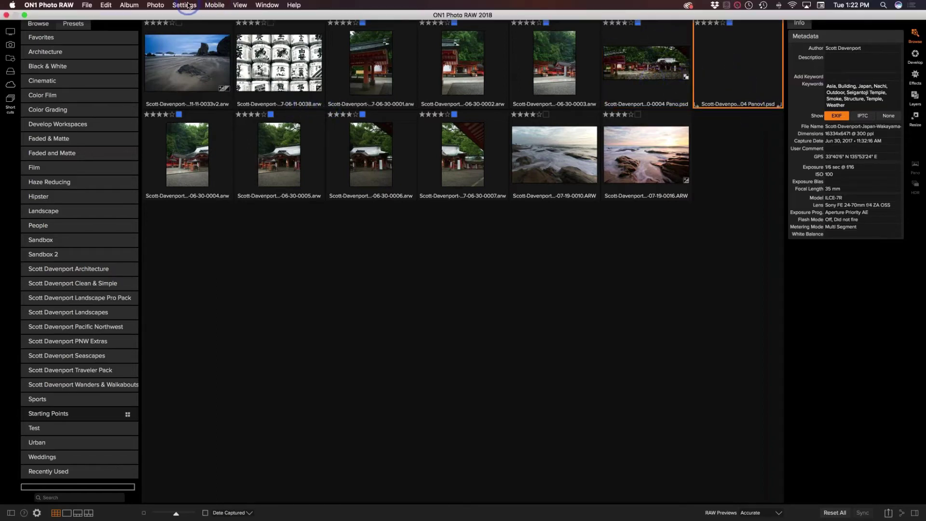
pyautogui.click(184, 4)
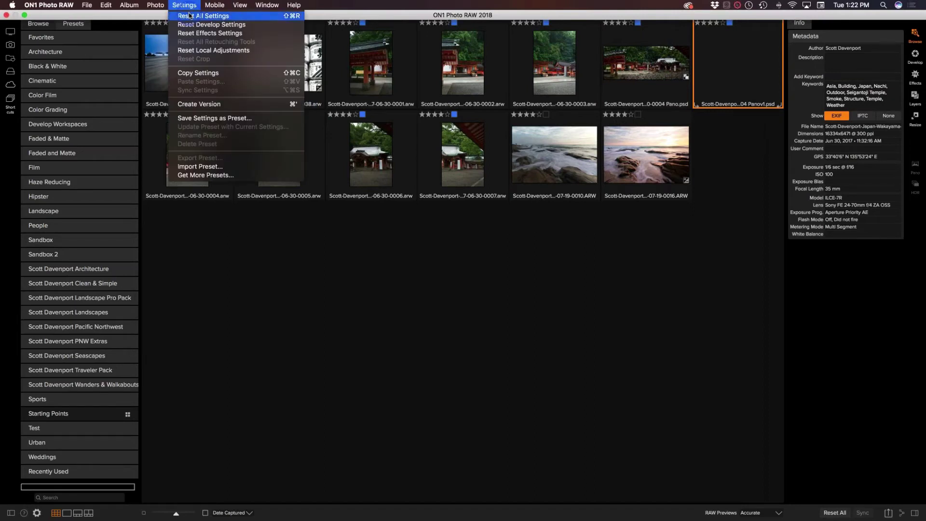
pyautogui.click(202, 15)
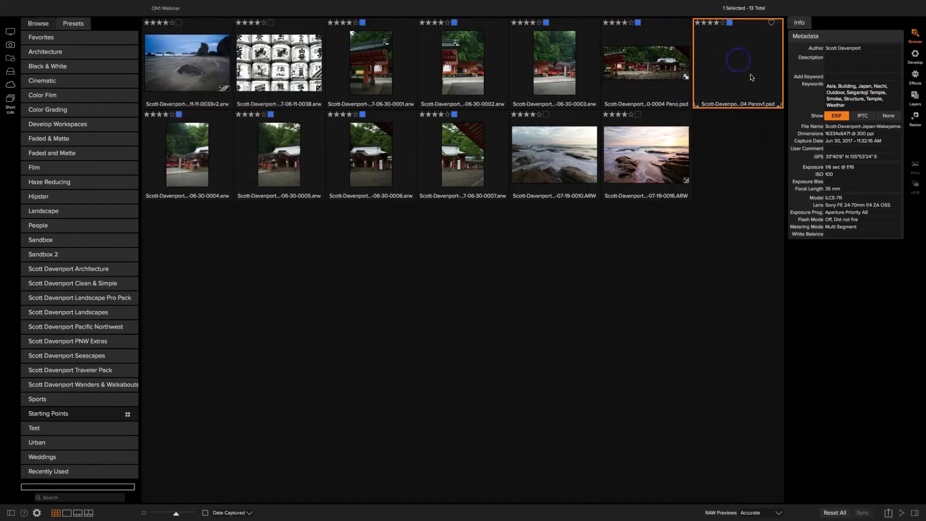
pyautogui.click(916, 55)
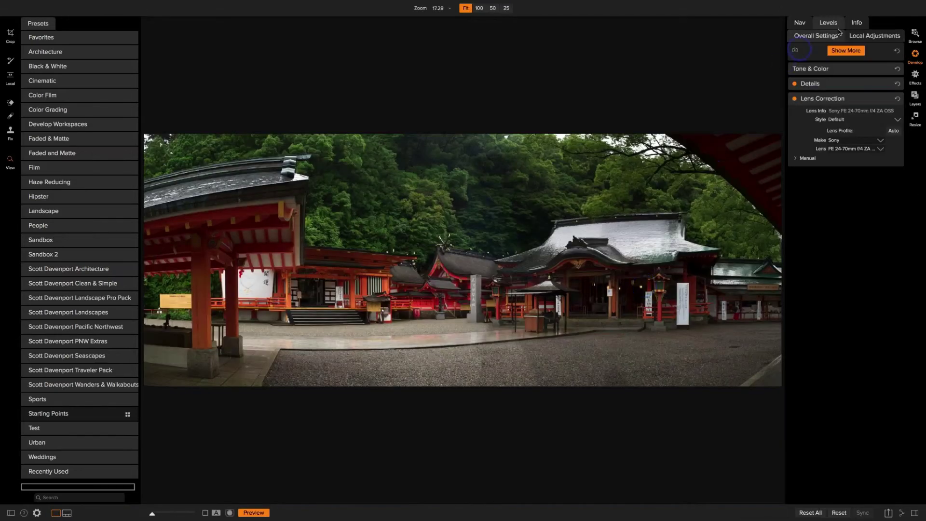
# Step: View the panorama version's file information and histogram, and collapse the histogram display again
pyautogui.click(853, 22)
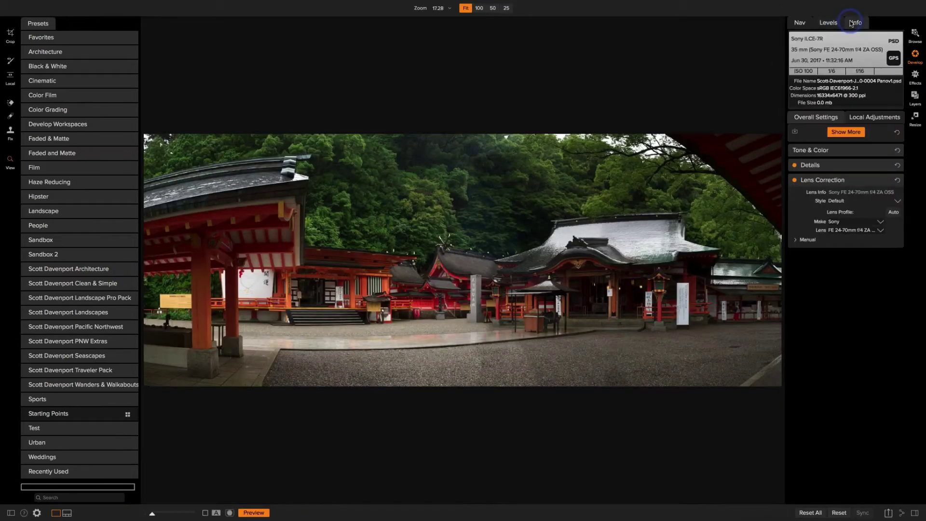
pyautogui.click(826, 104)
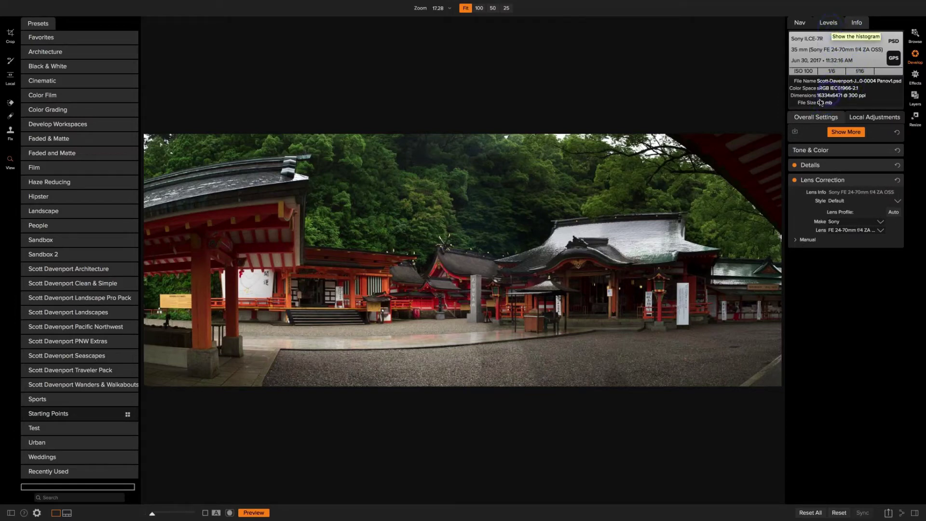
pyautogui.click(828, 22)
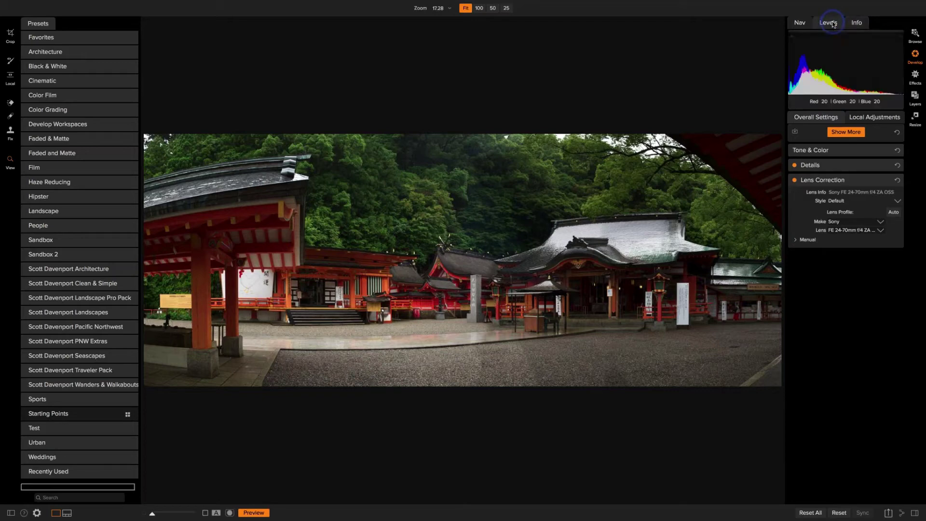
pyautogui.click(832, 23)
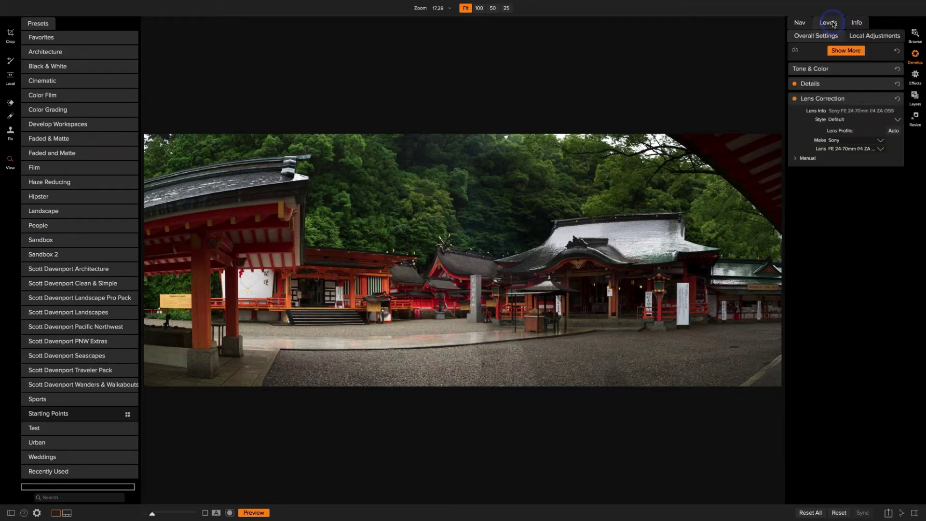
# Step: In Tone & Color, set Highlights to -25, lower Blacks slightly, and apply the automatic color correction
pyautogui.click(829, 72)
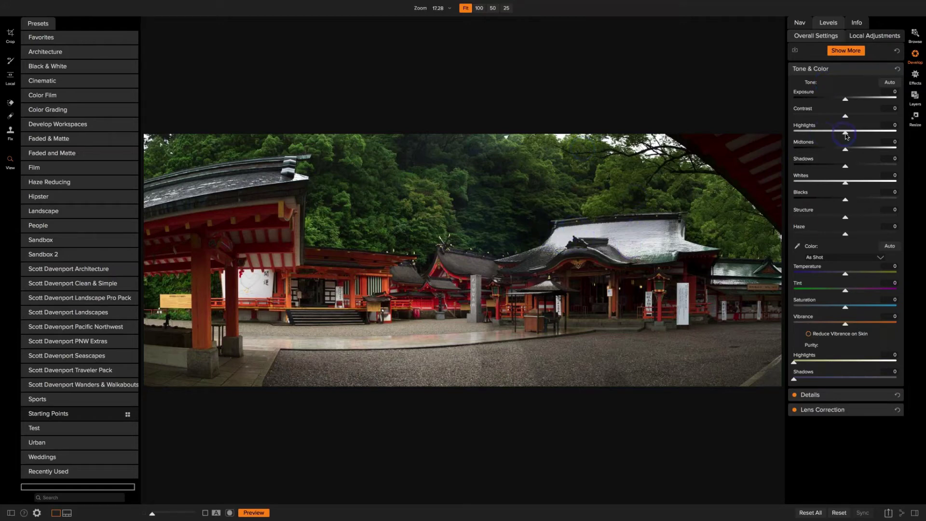
pyautogui.moveTo(846, 133); pyautogui.dragTo(832, 135)
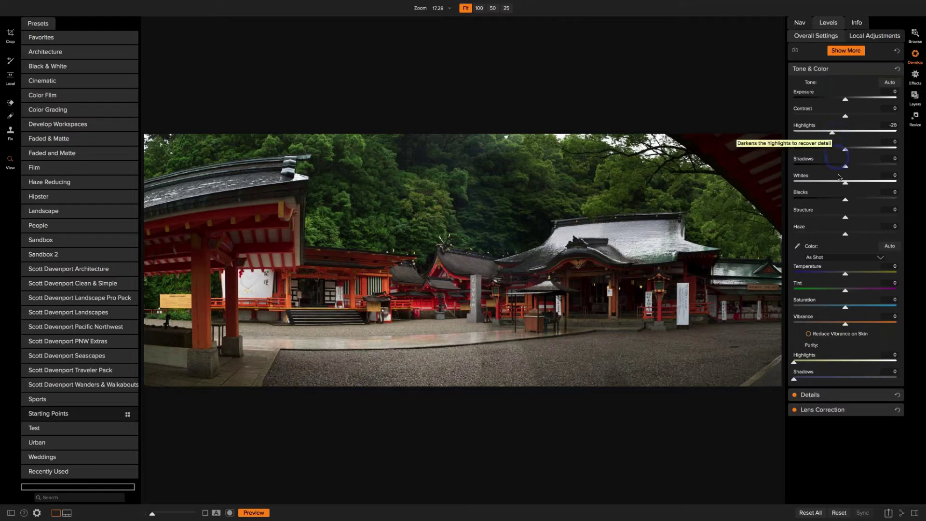
pyautogui.click(845, 202)
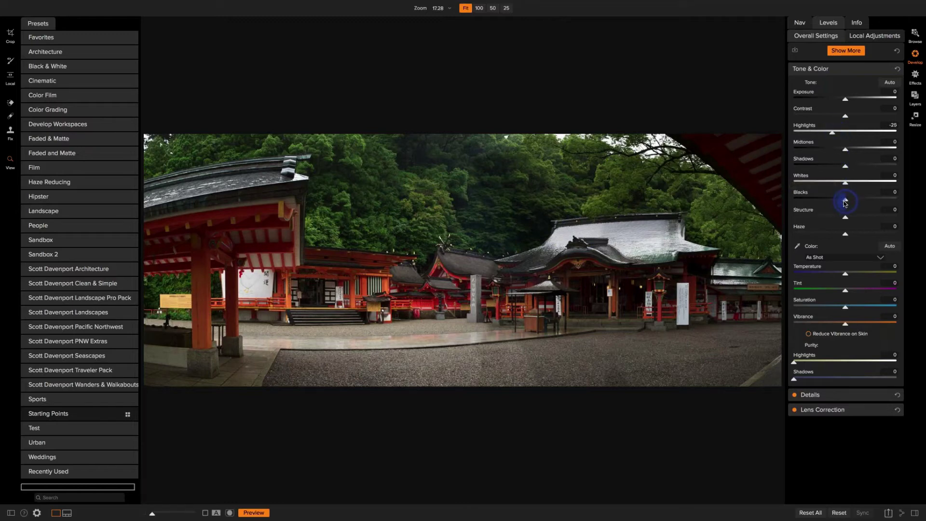
pyautogui.moveTo(846, 203); pyautogui.dragTo(840, 201)
pyautogui.moveTo(845, 275); pyautogui.dragTo(845, 275)
pyautogui.click(889, 247)
# Step: Add a Dynamic Contrast filter in the Effects module and compare the panorama with and without it
pyautogui.click(915, 76)
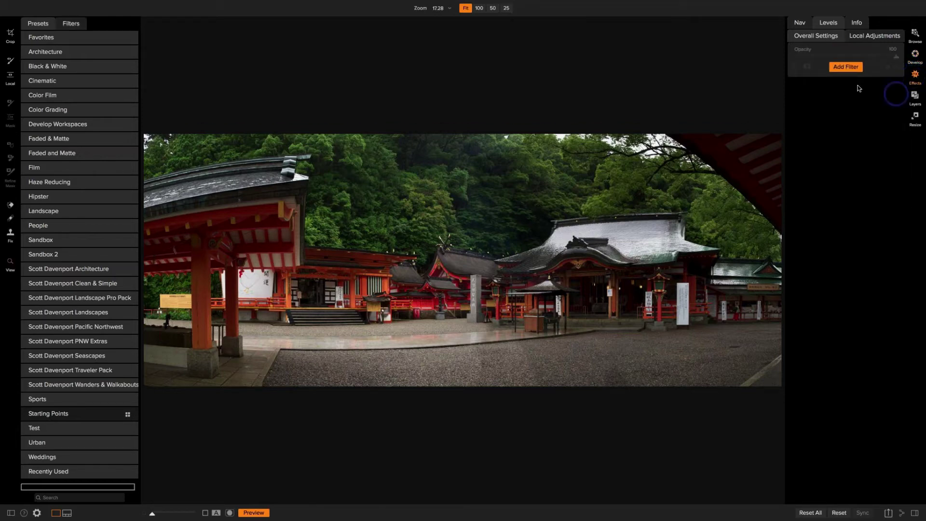
pyautogui.click(842, 70)
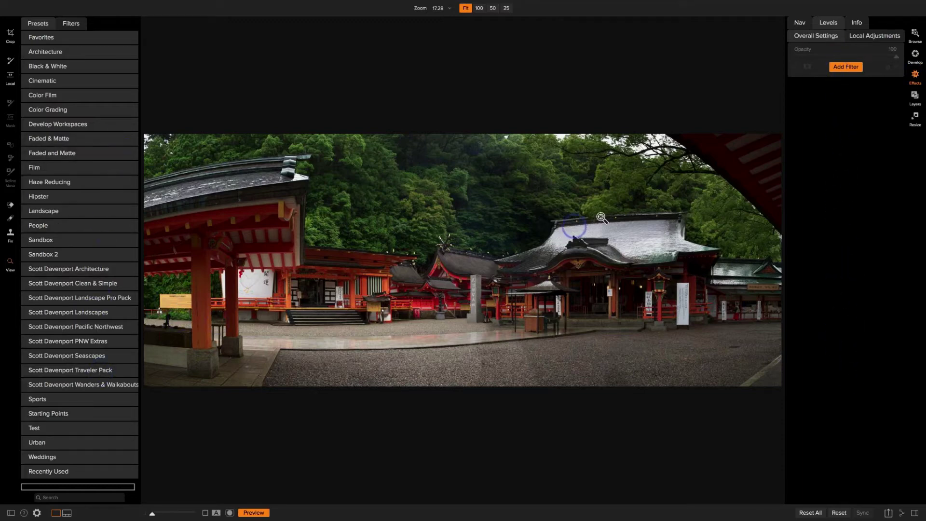
pyautogui.click(844, 67)
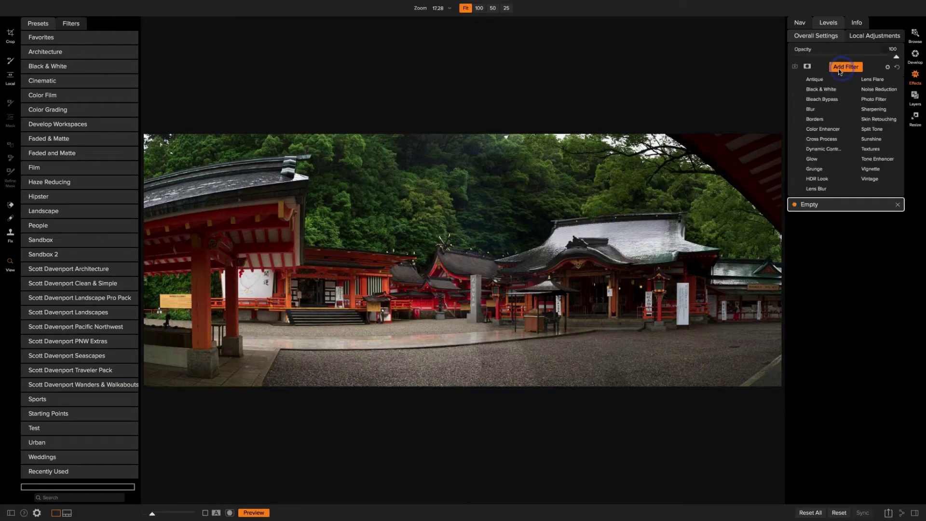
pyautogui.click(823, 149)
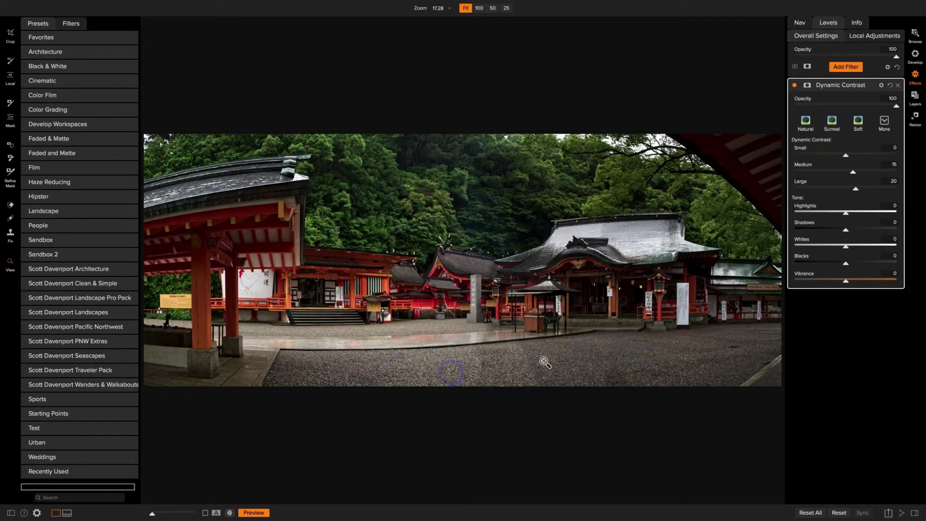
pyautogui.click(794, 85)
pyautogui.click(795, 85)
# Step: Mask Dynamic Contrast with a linear gradient tilted along the courtyard's edge, set its opacity to 51, and compare the effect on and off
pyautogui.click(9, 120)
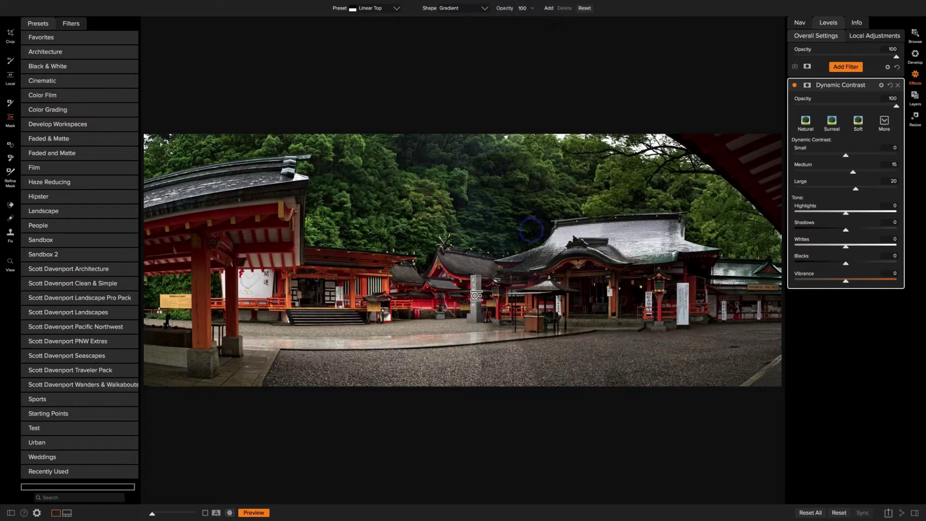
pyautogui.click(476, 345)
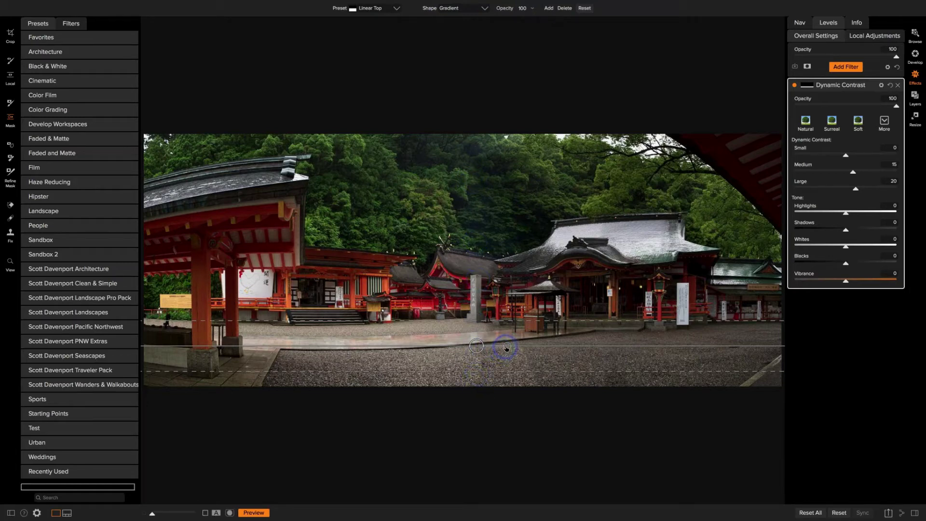
pyautogui.moveTo(506, 348); pyautogui.dragTo(364, 351)
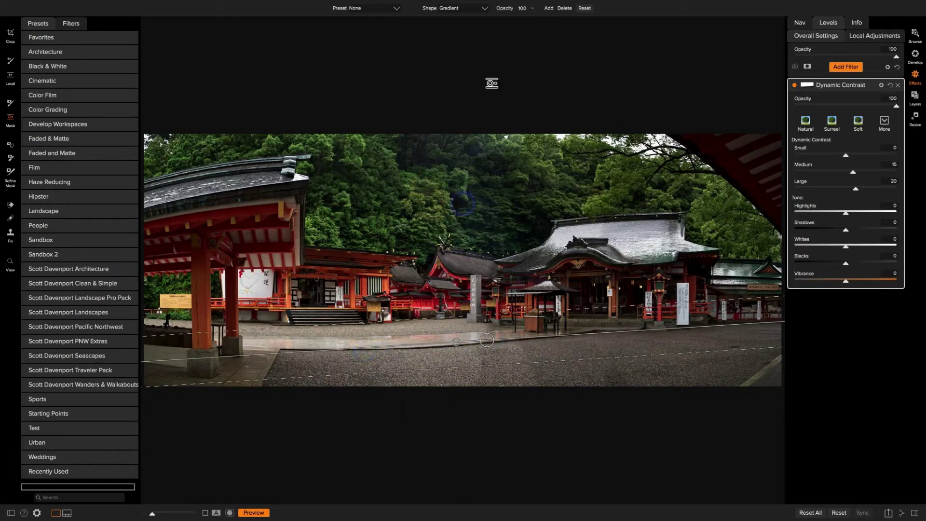
pyautogui.moveTo(496, 8); pyautogui.dragTo(474, 10)
pyautogui.click(794, 86)
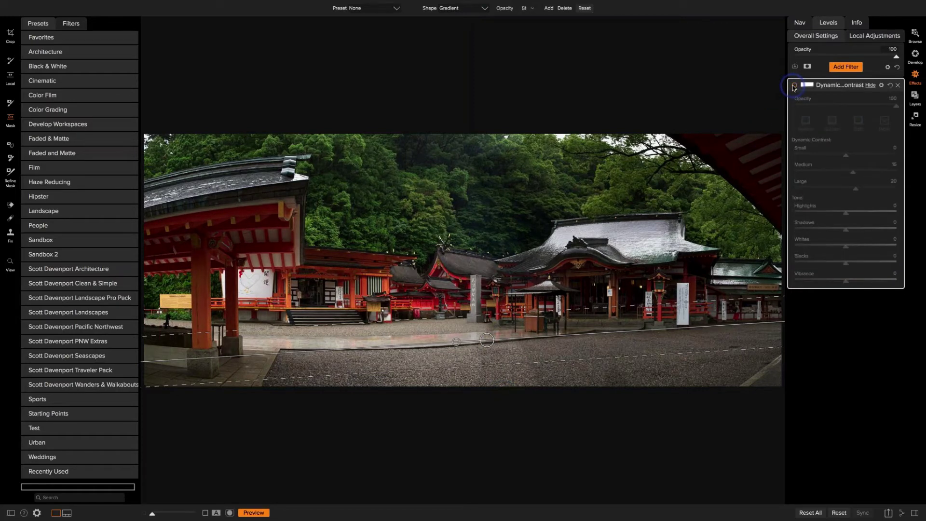
pyautogui.click(795, 86)
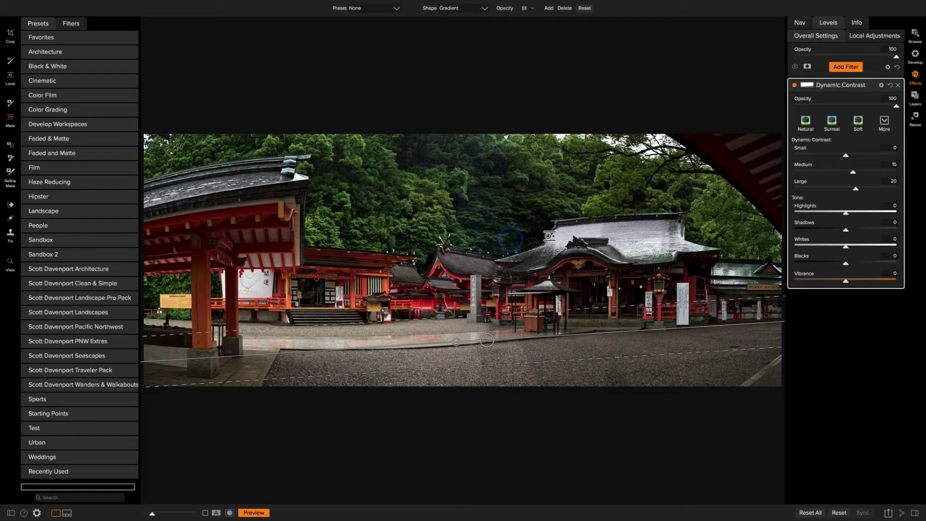
# Step: Add a Color Enhancer filter with the Foliage preset, lower its green saturation, and reduce the filter's opacity to 52
pyautogui.click(845, 66)
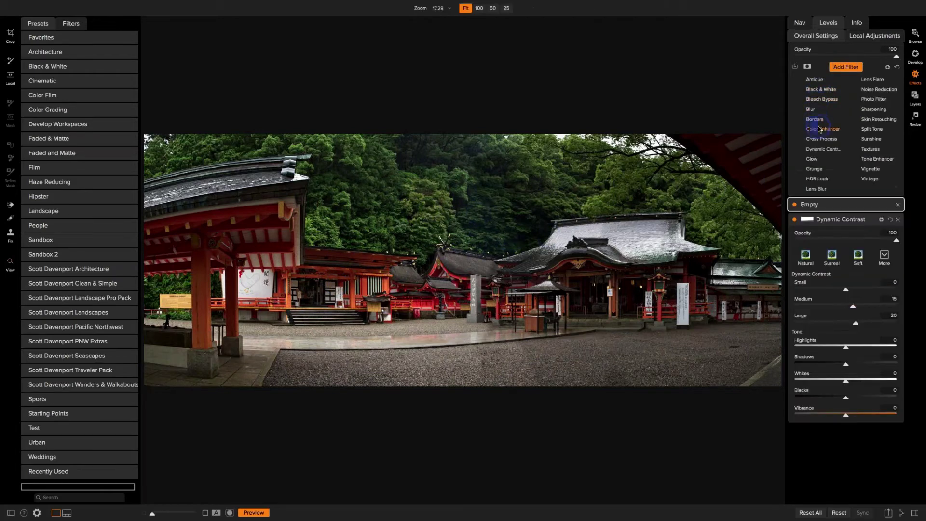
pyautogui.click(819, 129)
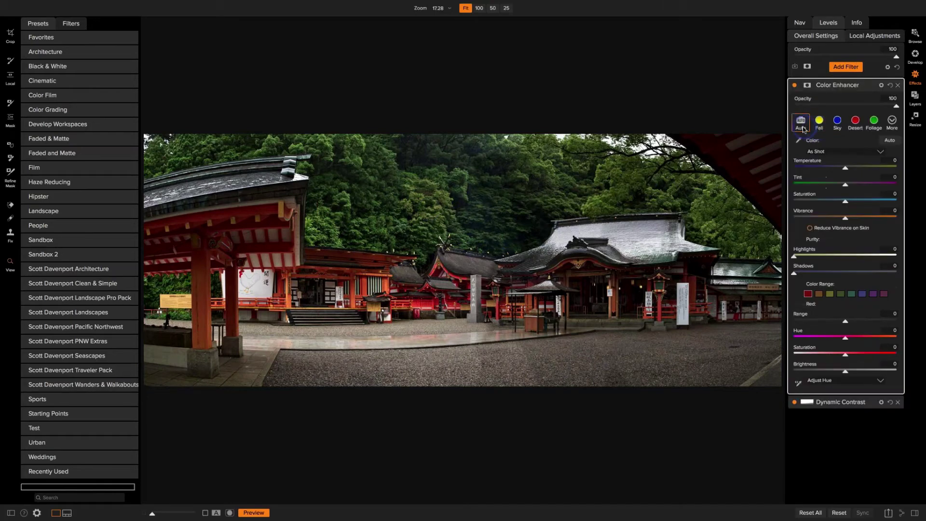
pyautogui.click(873, 123)
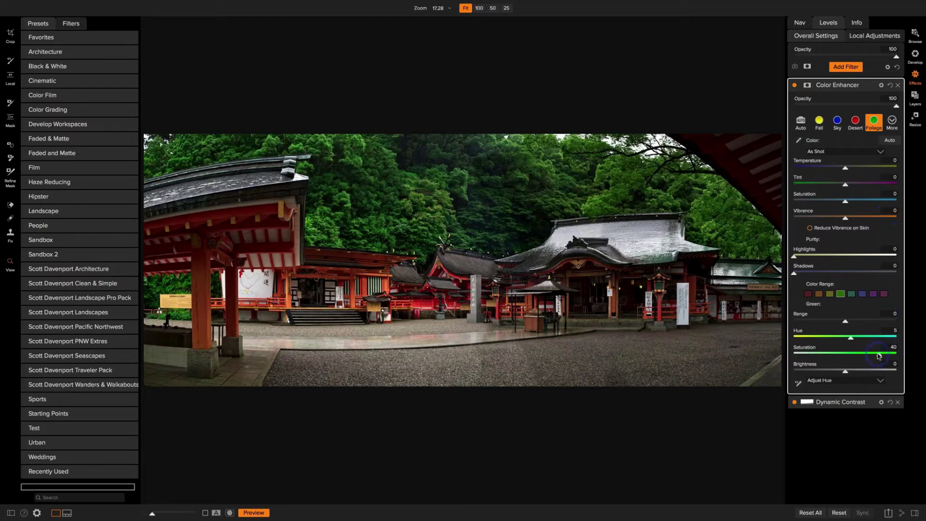
pyautogui.moveTo(878, 356); pyautogui.dragTo(872, 355)
pyautogui.moveTo(895, 107); pyautogui.dragTo(857, 106)
pyautogui.moveTo(857, 107); pyautogui.dragTo(855, 107)
pyautogui.click(829, 293)
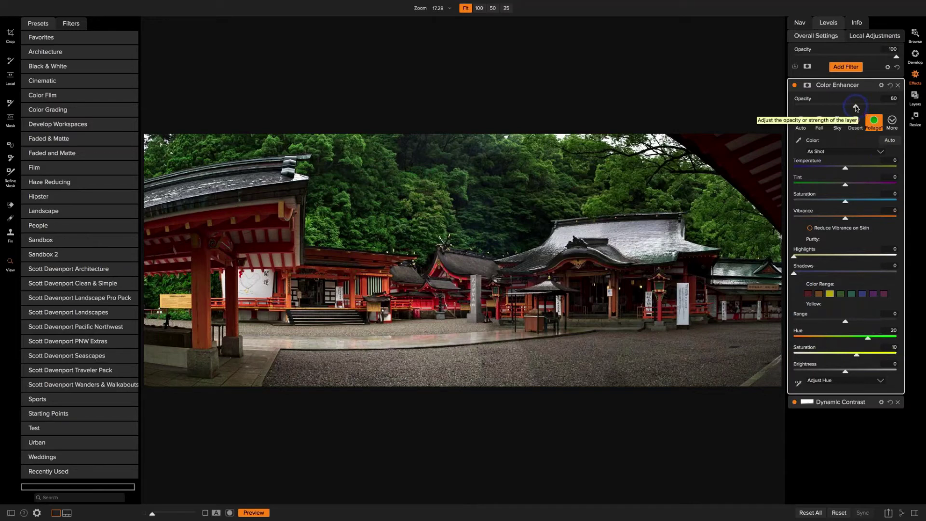
pyautogui.moveTo(857, 109); pyautogui.dragTo(849, 108)
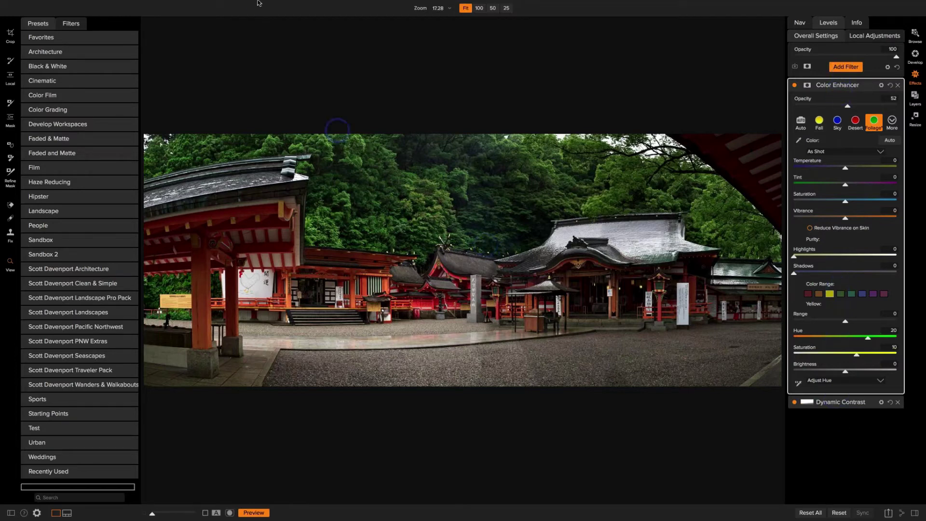
# Step: Locate the Solo Mode option that controls how the filter panes expand and collapse
pyautogui.click(181, 5)
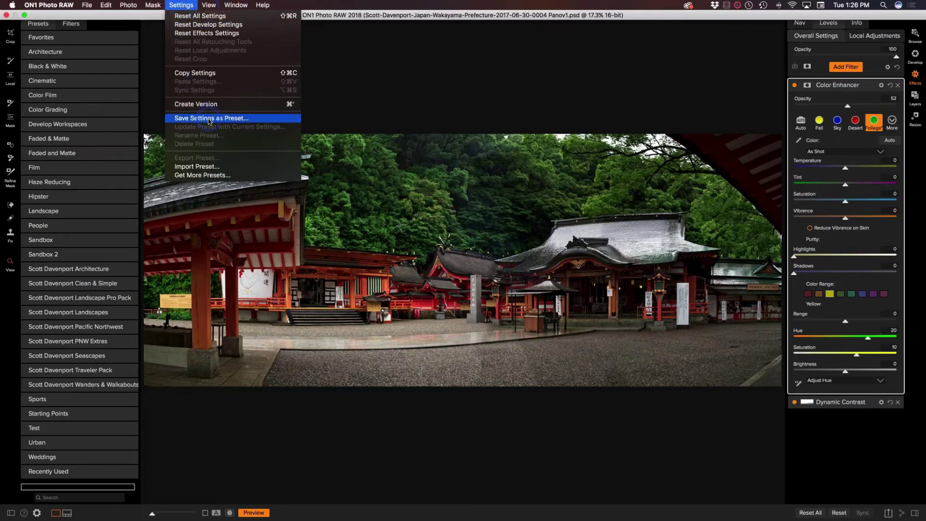
pyautogui.click(394, 103)
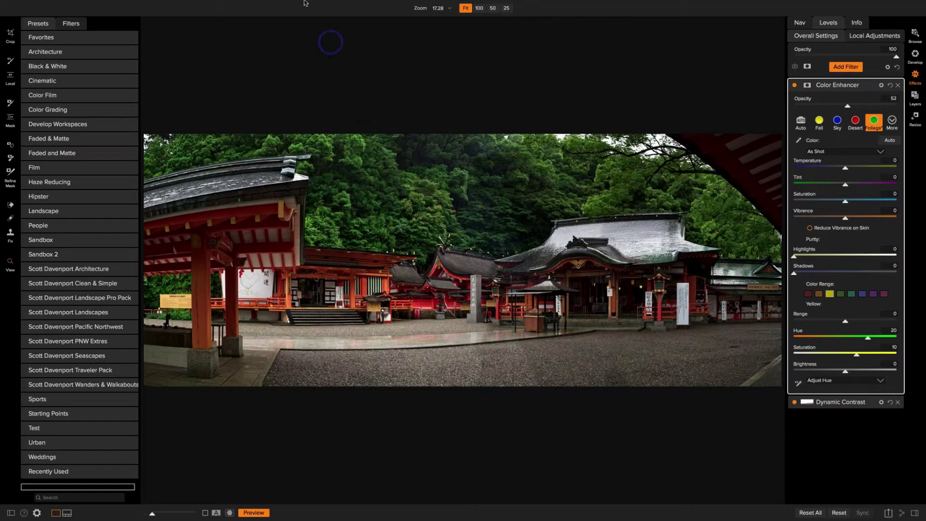
pyautogui.moveTo(338, 3)
pyautogui.click(181, 5)
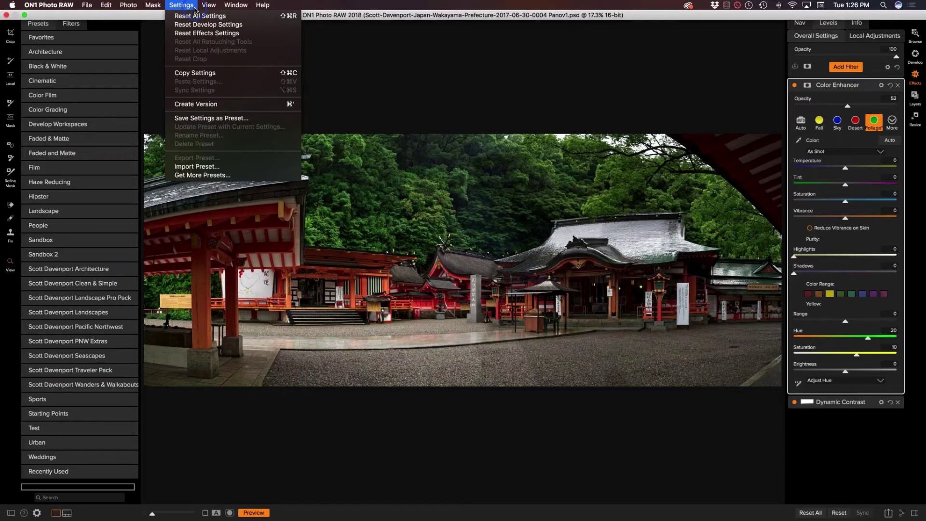
pyautogui.moveTo(211, 9)
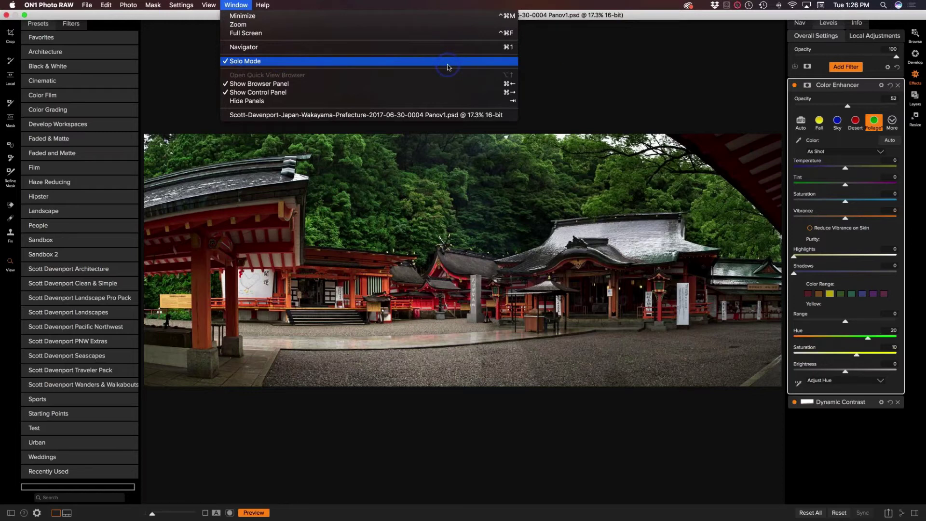
pyautogui.press('ctrl+super+f')
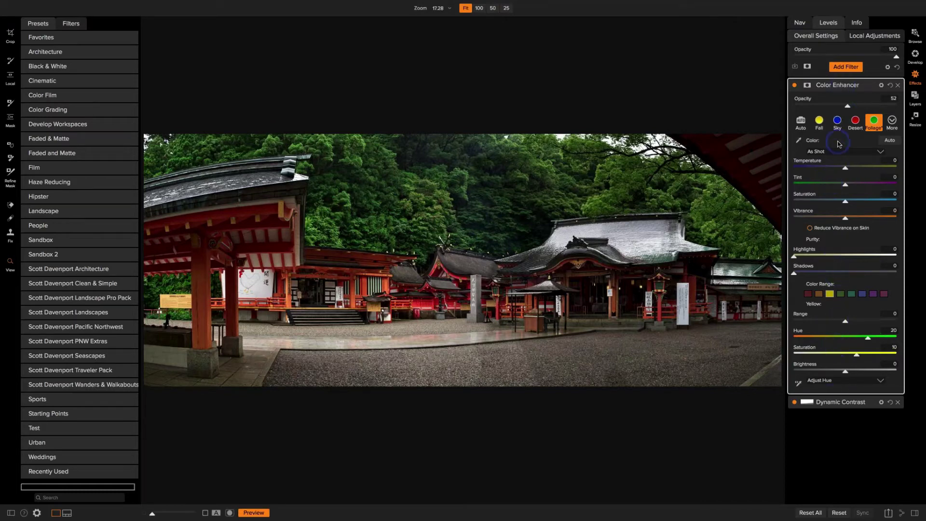
# Step: Expand Dynamic Contrast and add Bleach Bypass, Black & White and Photo Filter filters above it
pyautogui.click(839, 404)
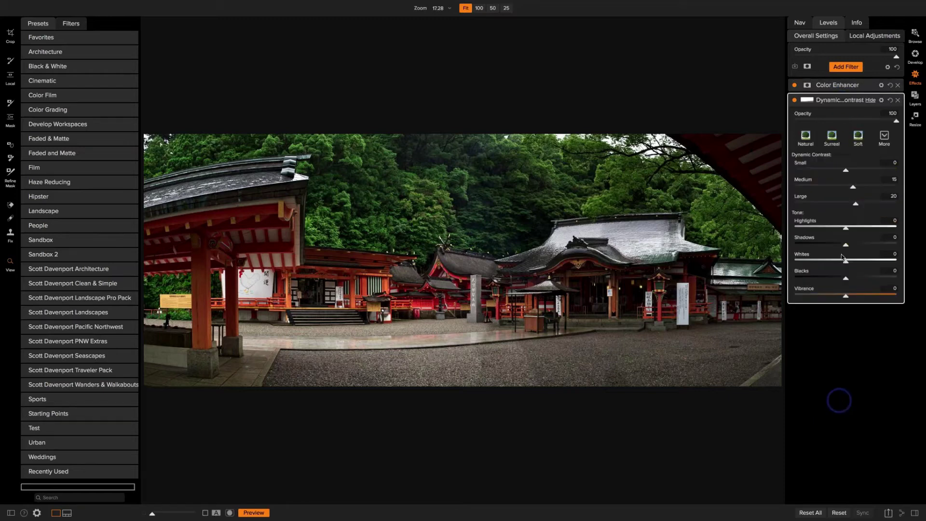
pyautogui.click(846, 67)
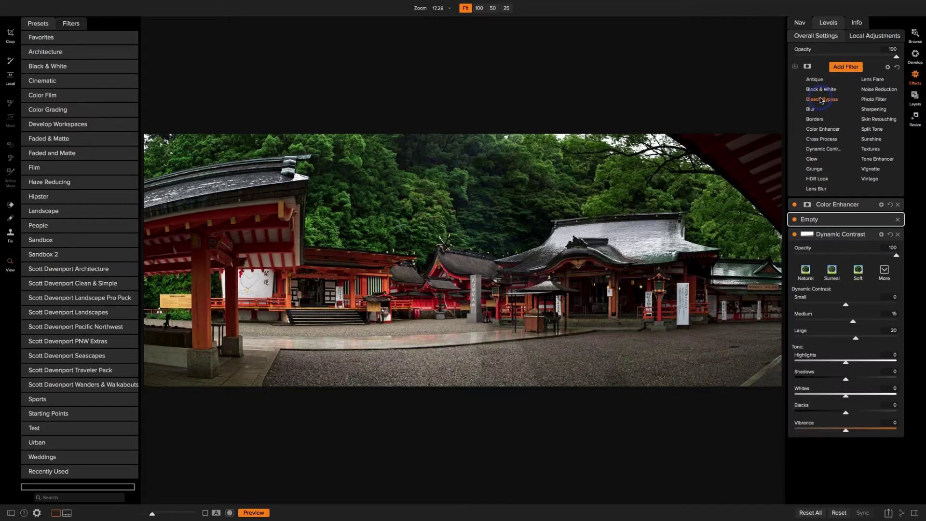
pyautogui.click(822, 100)
pyautogui.click(843, 66)
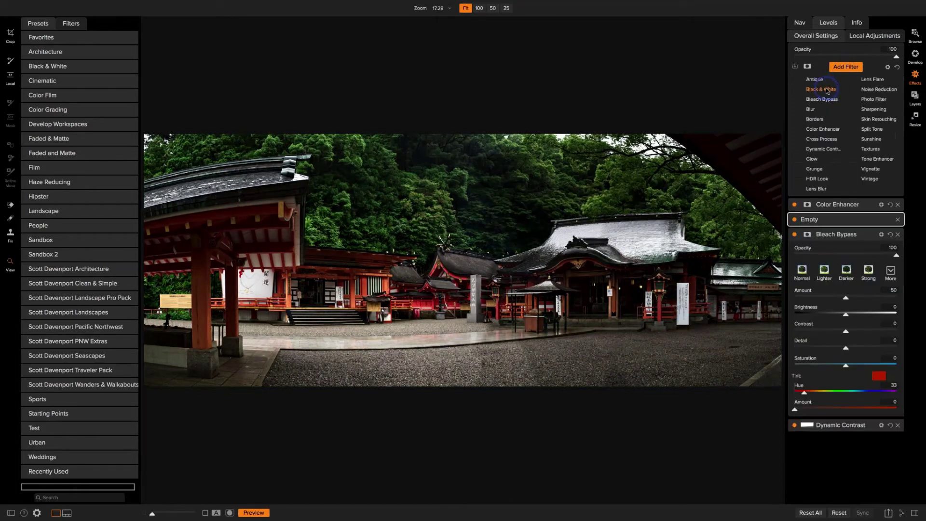
pyautogui.click(827, 91)
pyautogui.click(845, 66)
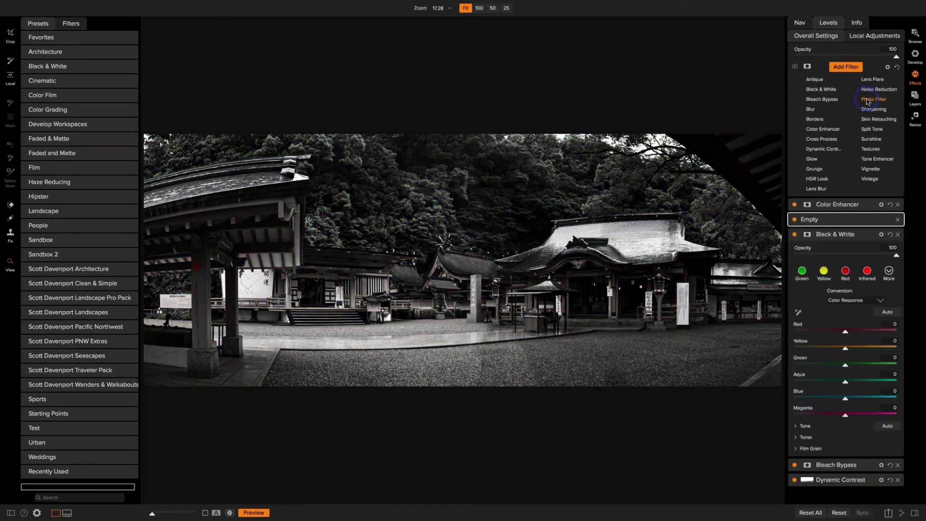
pyautogui.click(868, 99)
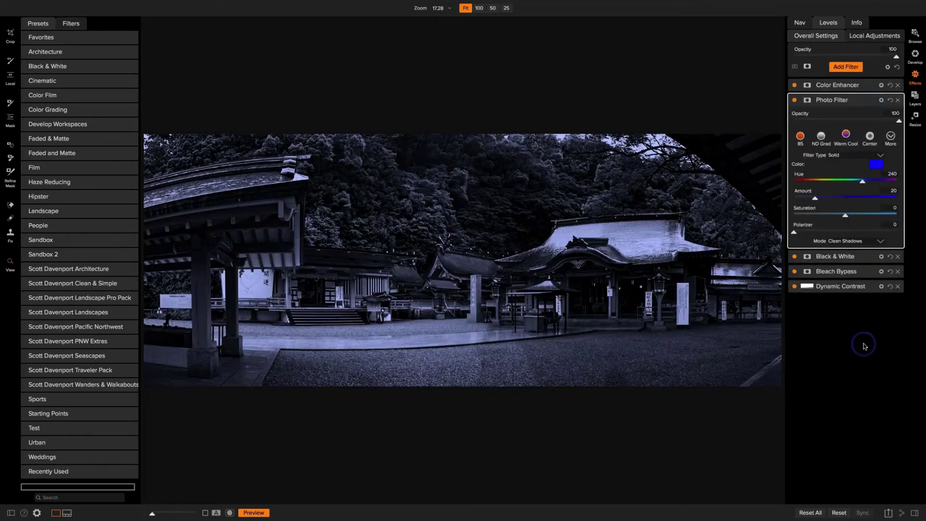
# Step: Expand the Bleach Bypass filter in the effects stack and turn off Solo Mode
pyautogui.click(860, 273)
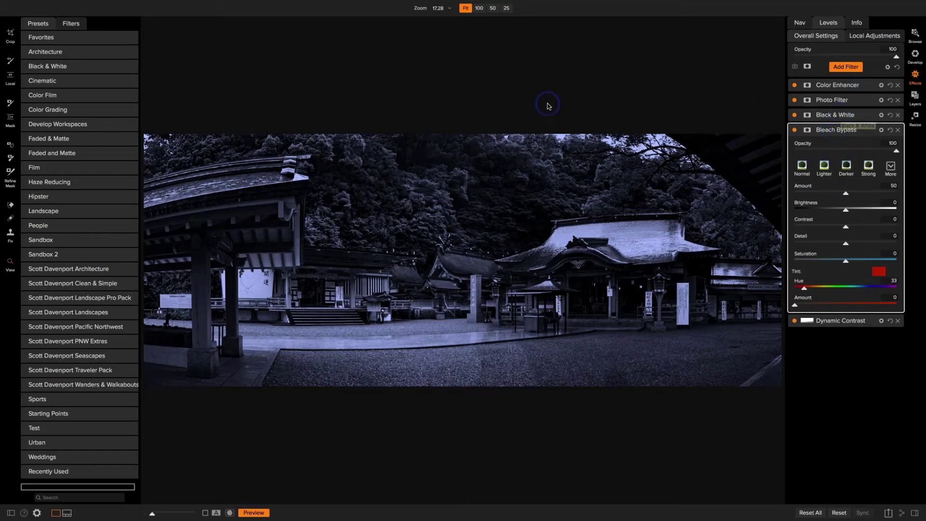
pyautogui.moveTo(299, 2)
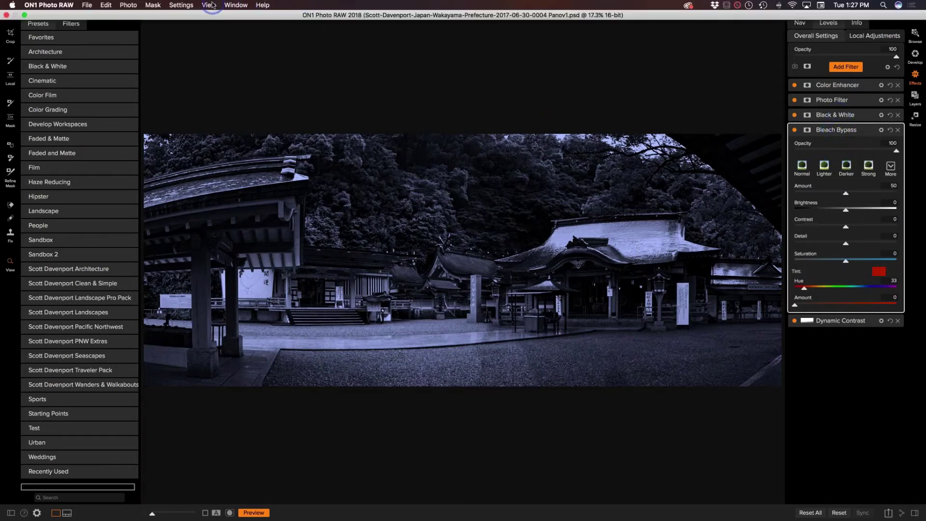
pyautogui.click(236, 5)
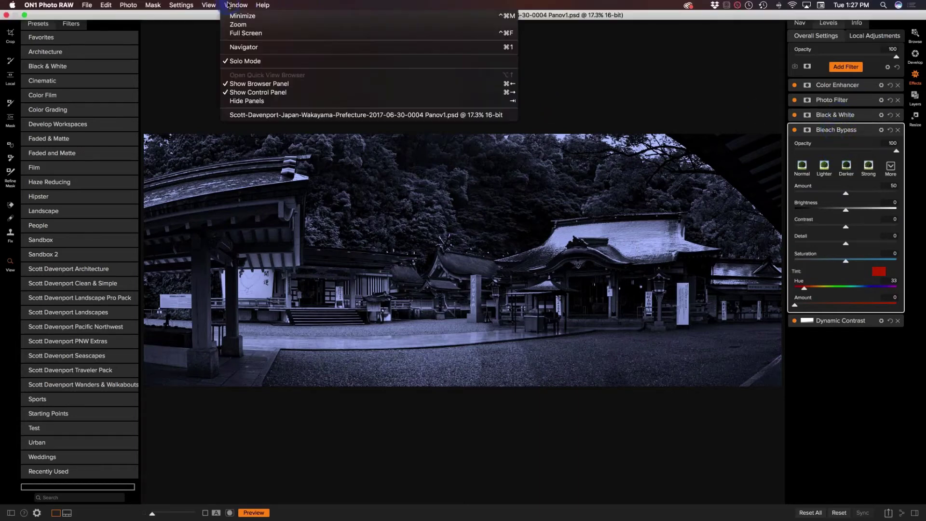
pyautogui.click(270, 61)
pyautogui.click(633, 83)
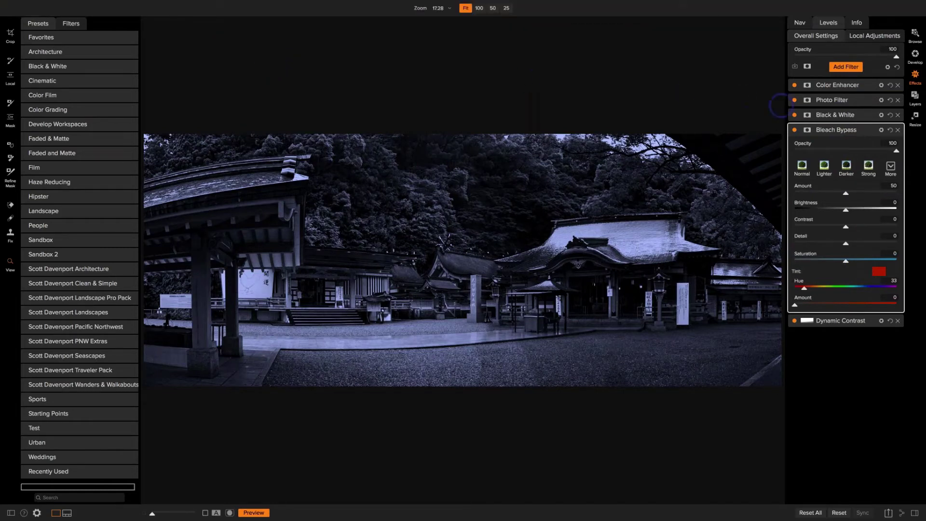
# Step: Expand the Black & White, Photo Filter and Color Enhancer panes together and look through the stack down to Bleach Bypass
pyautogui.click(852, 115)
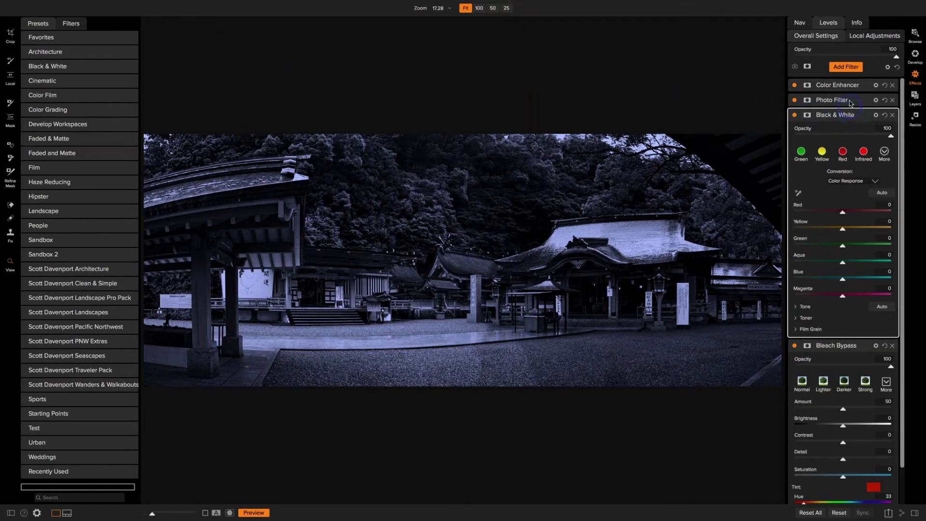
pyautogui.click(851, 102)
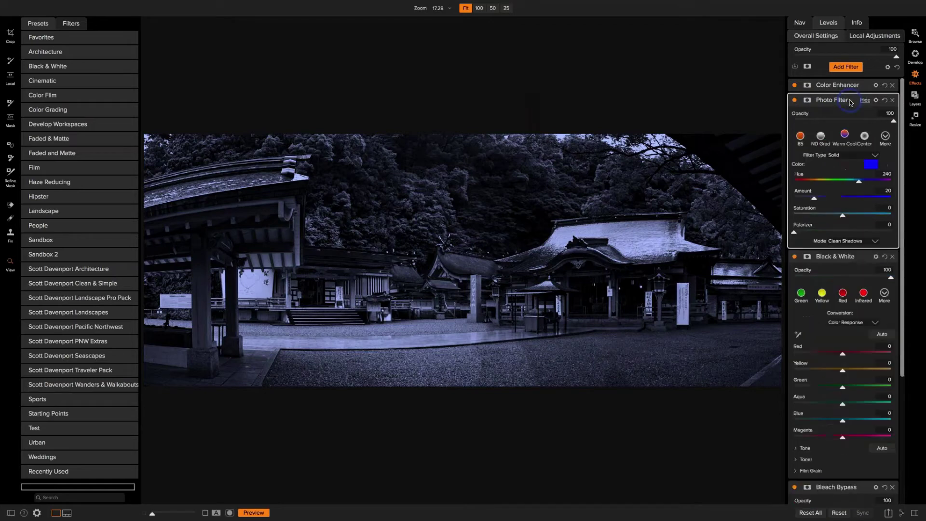
pyautogui.click(850, 88)
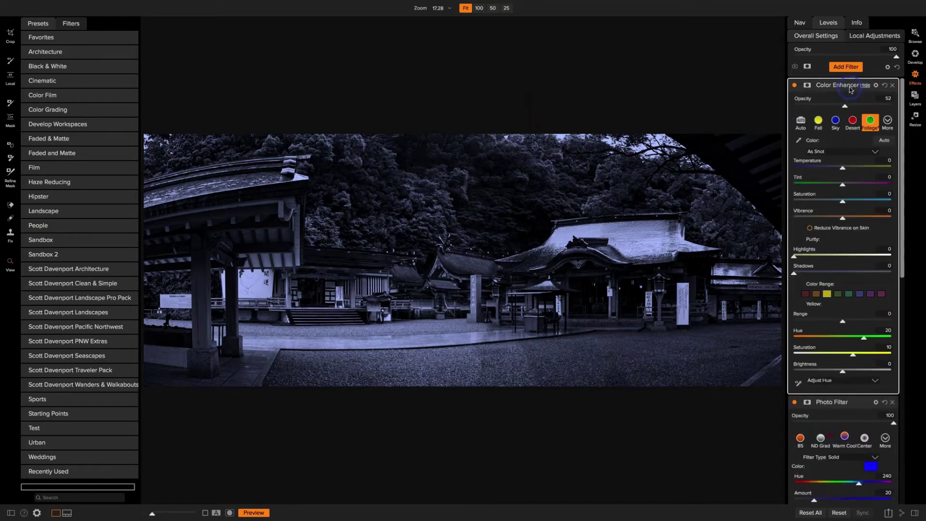
pyautogui.scroll(-12, 839, 292)
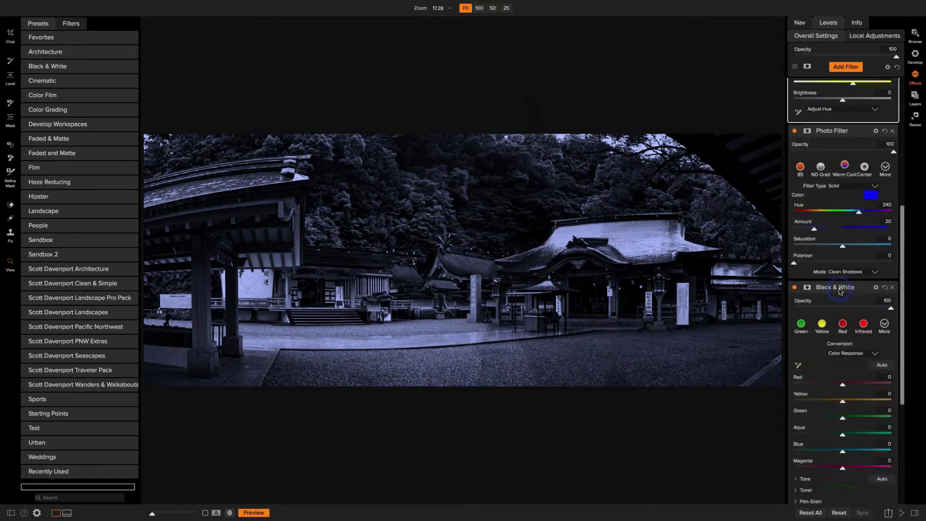
pyautogui.click(840, 353)
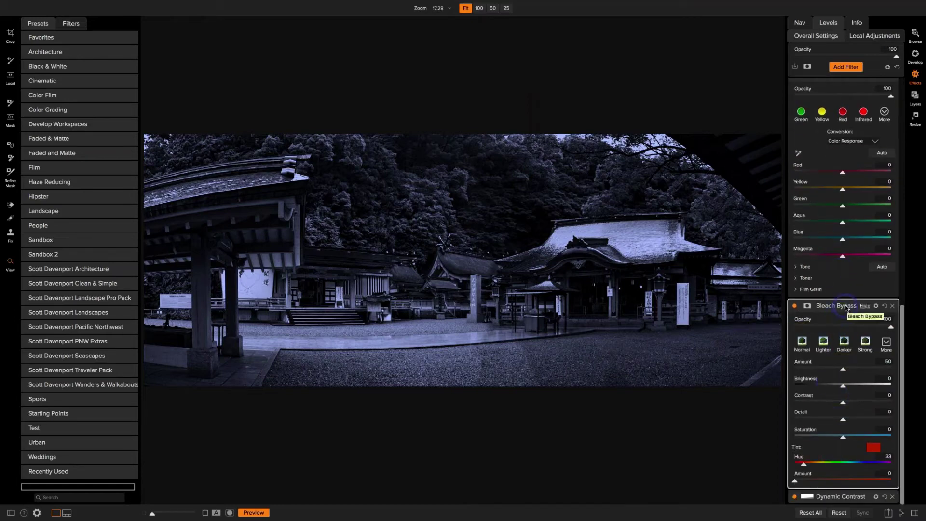
# Step: Turn Solo Mode back on, collapse Color Enhancer, open and close Bleach Bypass, and open Dynamic Contrast
pyautogui.moveTo(307, 8)
pyautogui.click(235, 5)
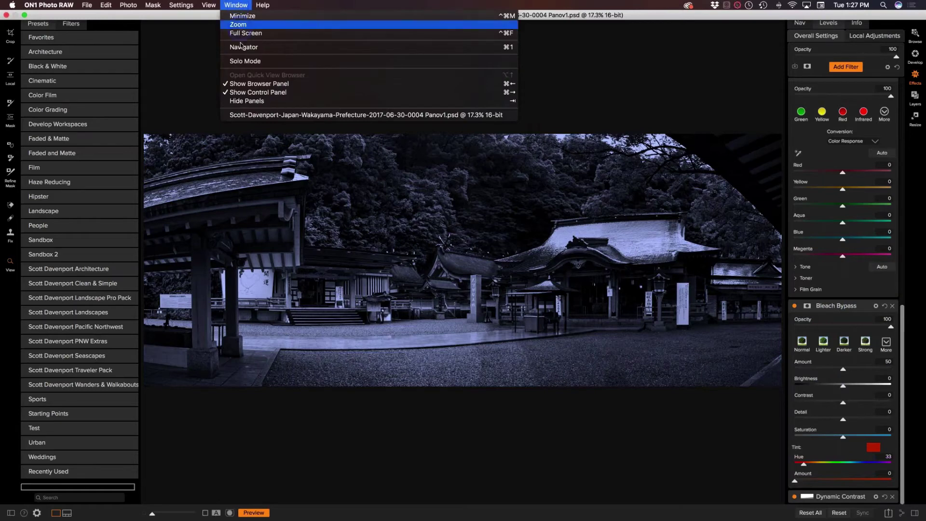
pyautogui.click(244, 62)
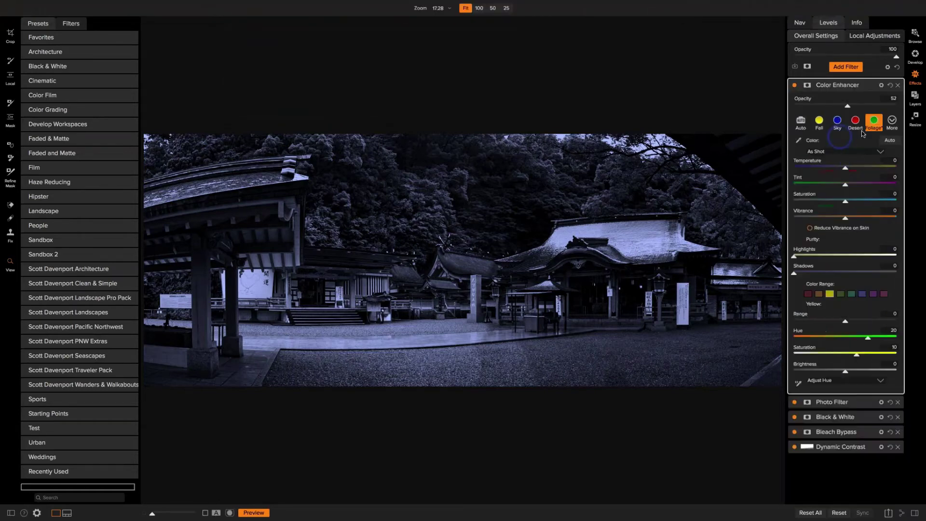
pyautogui.click(845, 85)
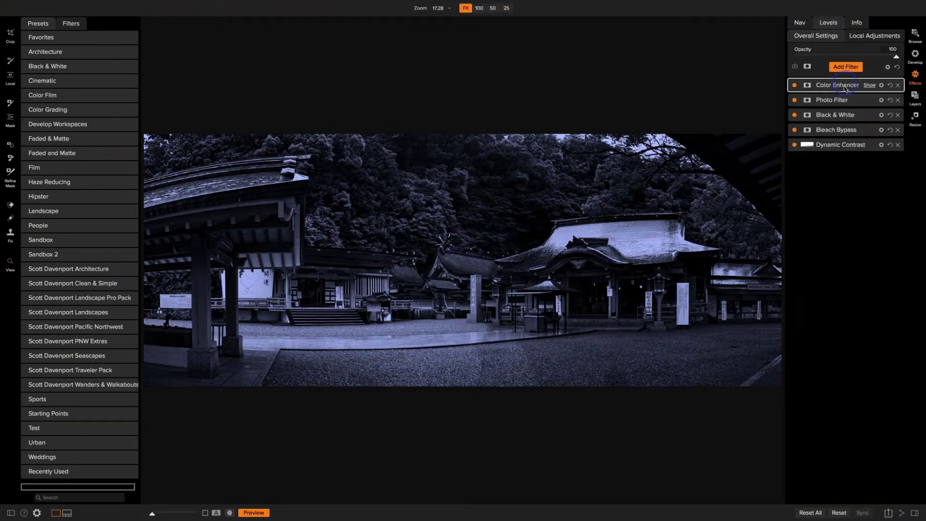
pyautogui.click(833, 134)
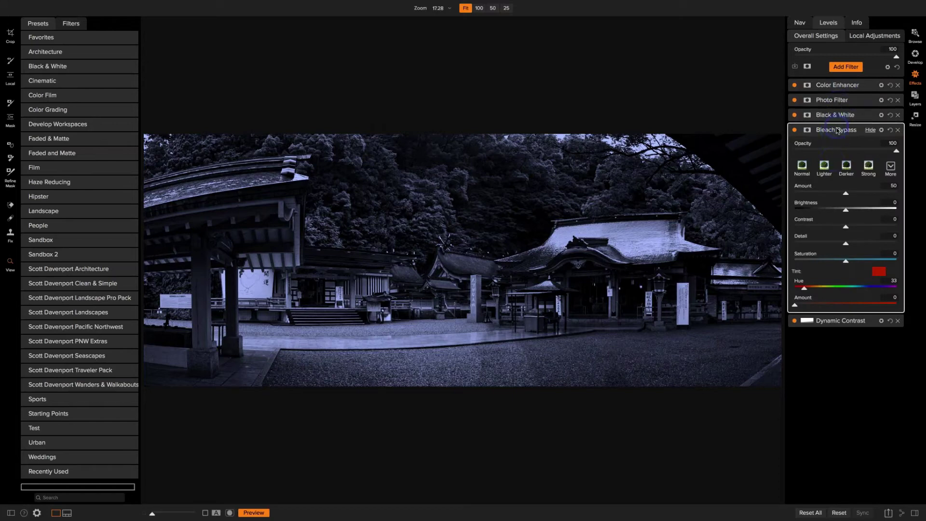
pyautogui.click(838, 131)
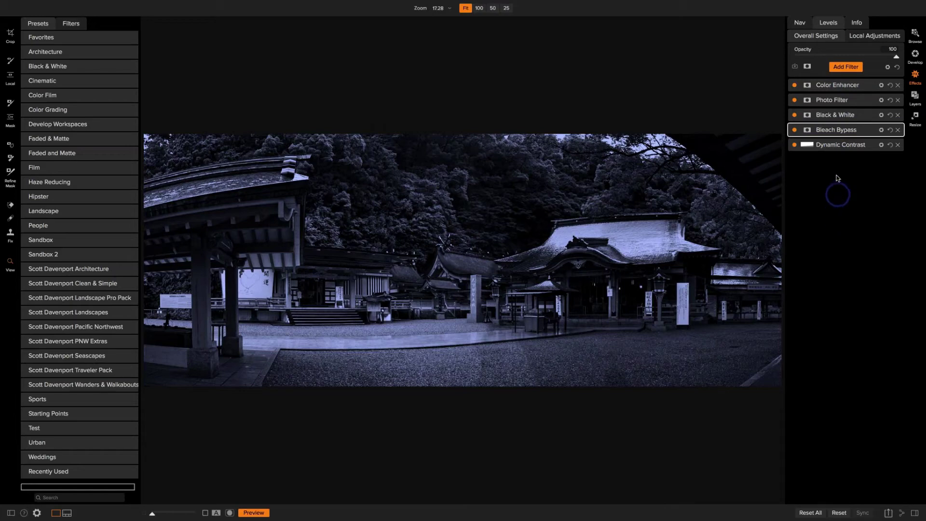
pyautogui.click(843, 148)
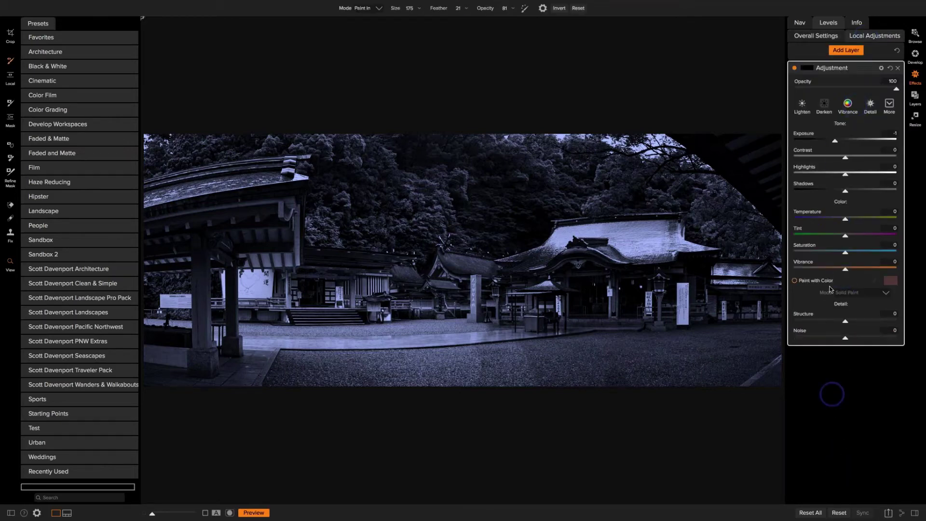
# Step: Switch to Develop's overall settings and add the Color Adjustment, Split Tone and Vignette panes
pyautogui.click(915, 55)
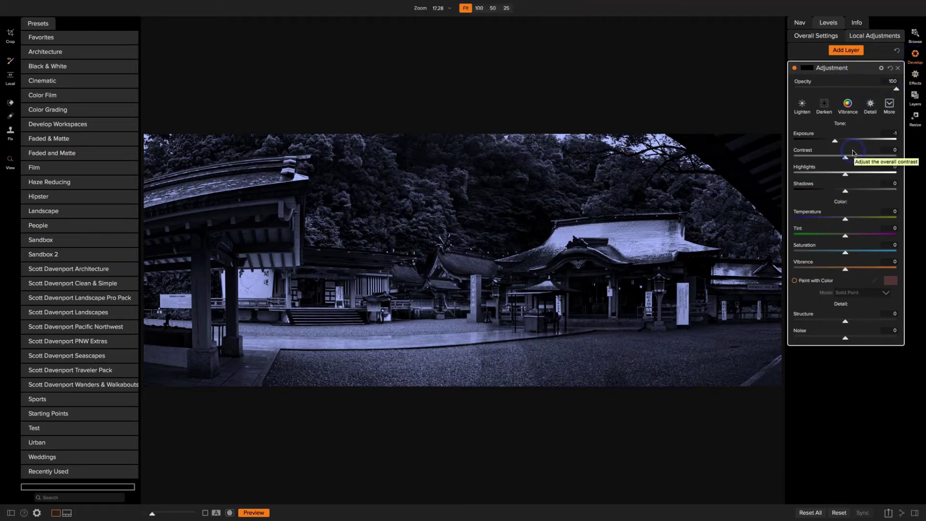
pyautogui.click(815, 36)
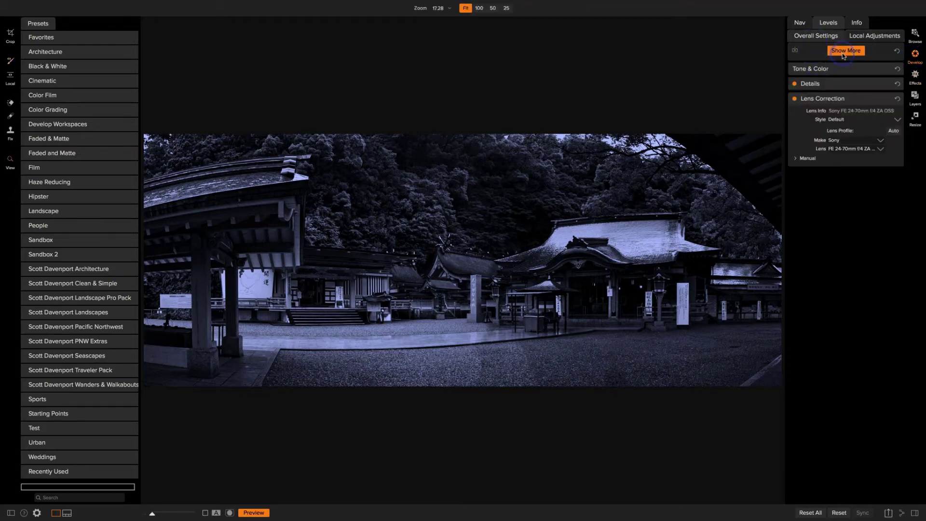
pyautogui.click(843, 53)
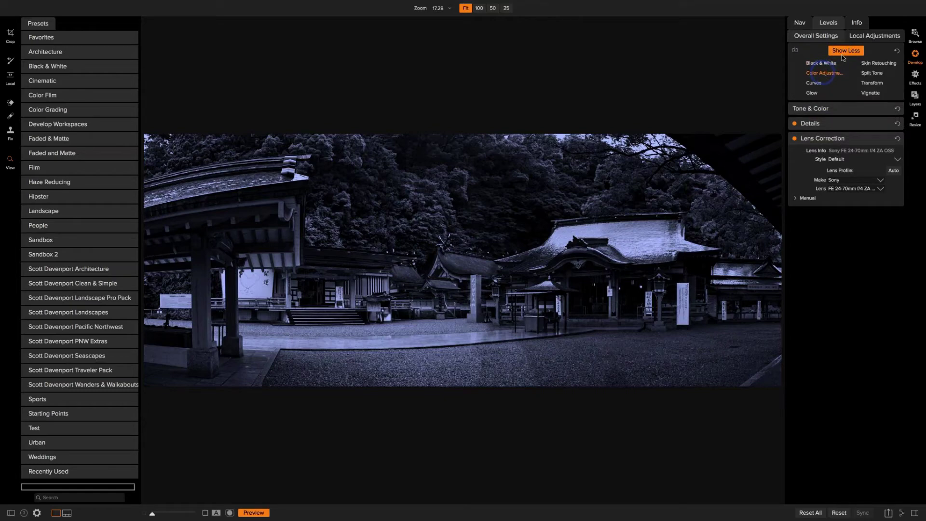
pyautogui.click(868, 73)
pyautogui.click(870, 93)
pyautogui.click(845, 50)
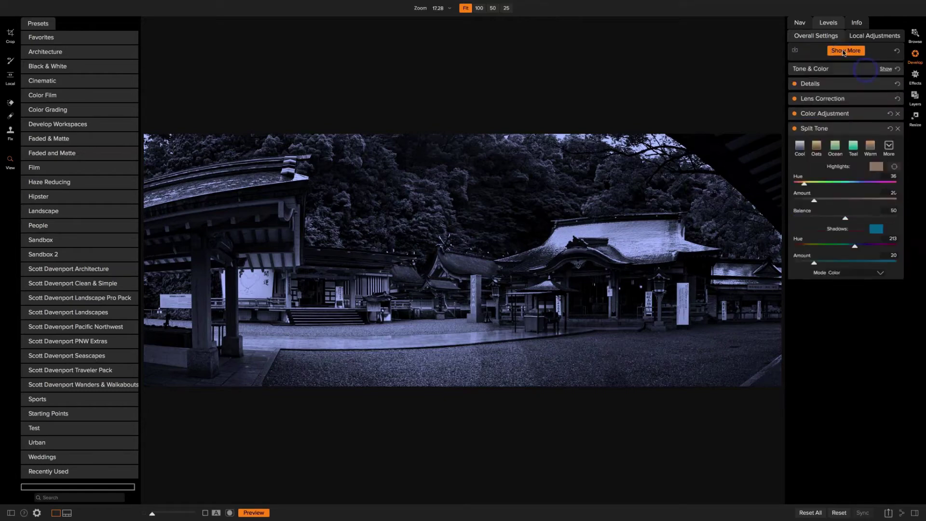
# Step: Expand the Lens Correction, Split Tone and Vignette panes one after another to check Solo Mode in Develop
pyautogui.click(843, 99)
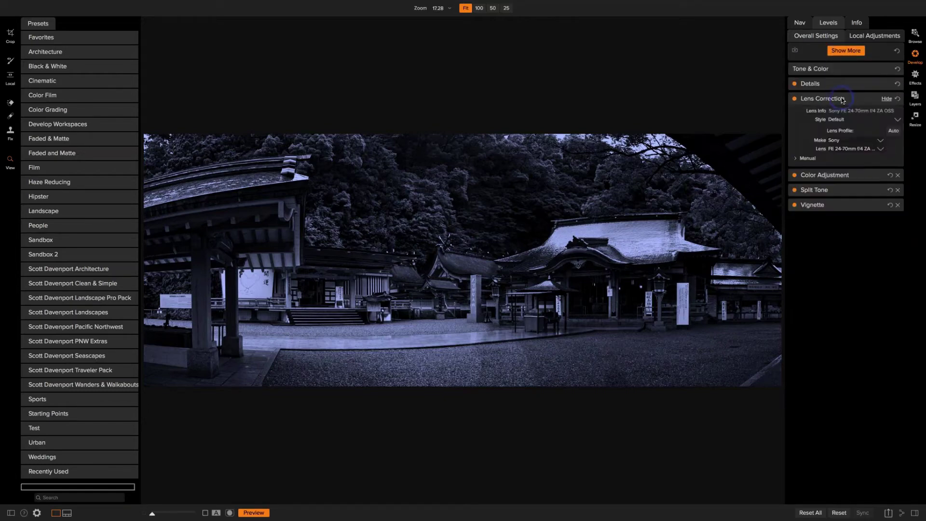
pyautogui.click(840, 191)
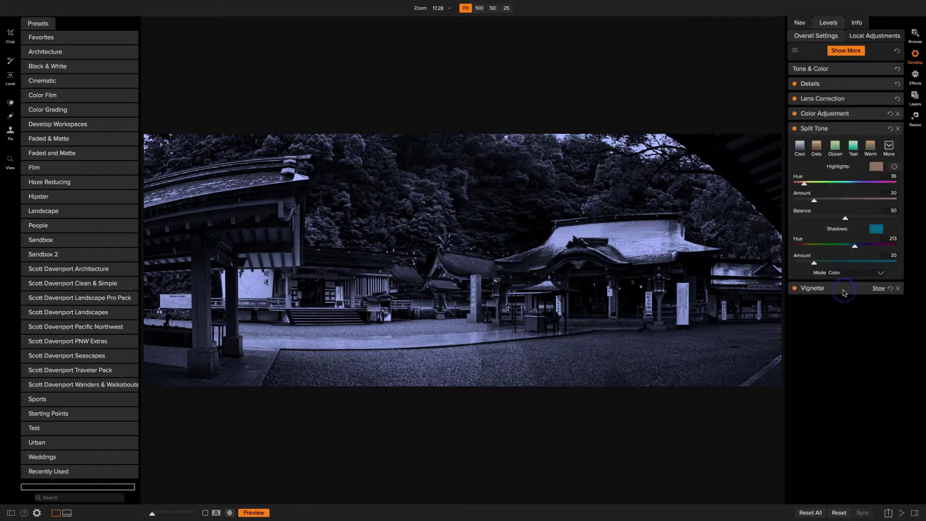
pyautogui.click(869, 289)
# Step: Return to the photo browser and create a version of the San Diego seascape 2017-07-19-0016.ARW
pyautogui.click(915, 34)
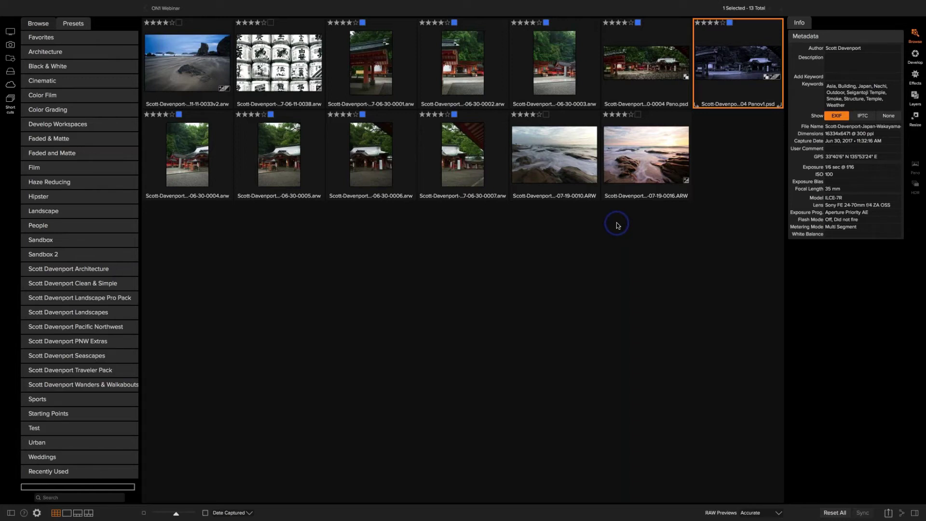
pyautogui.click(642, 164)
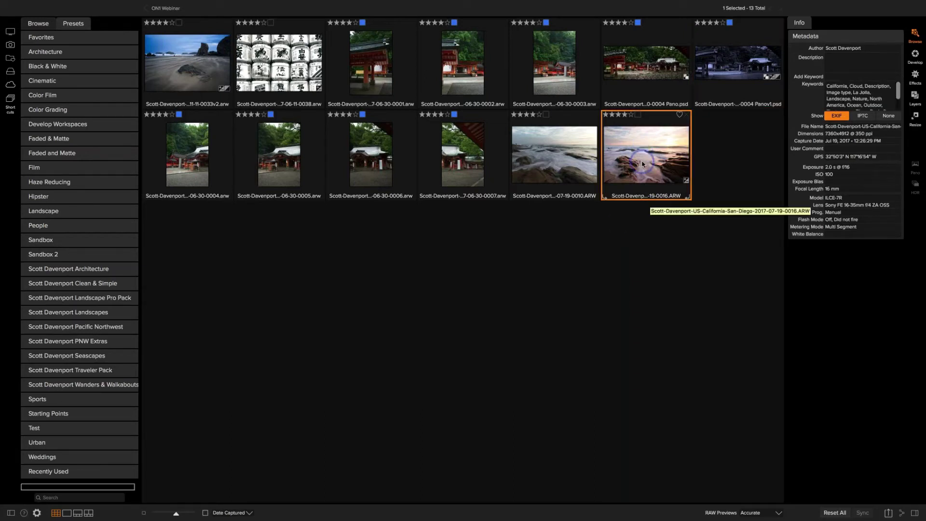
pyautogui.rightClick(642, 164)
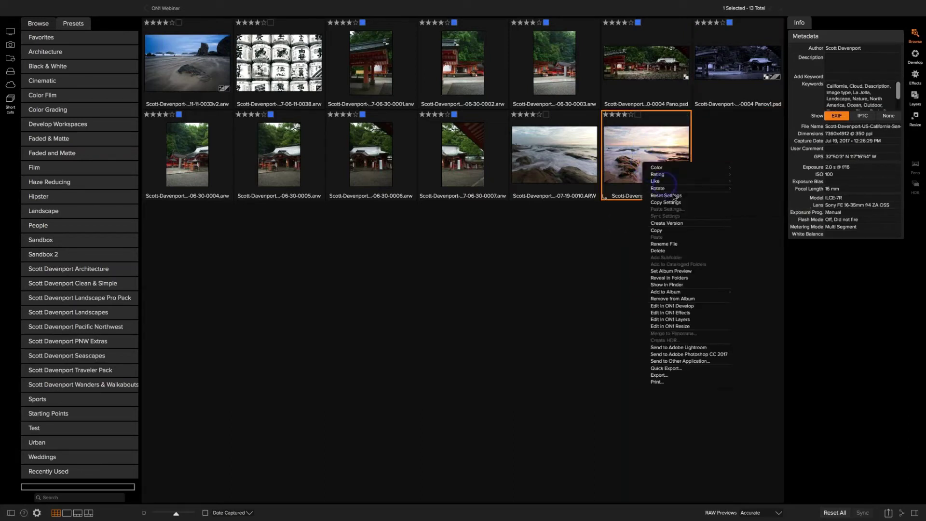
pyautogui.click(681, 222)
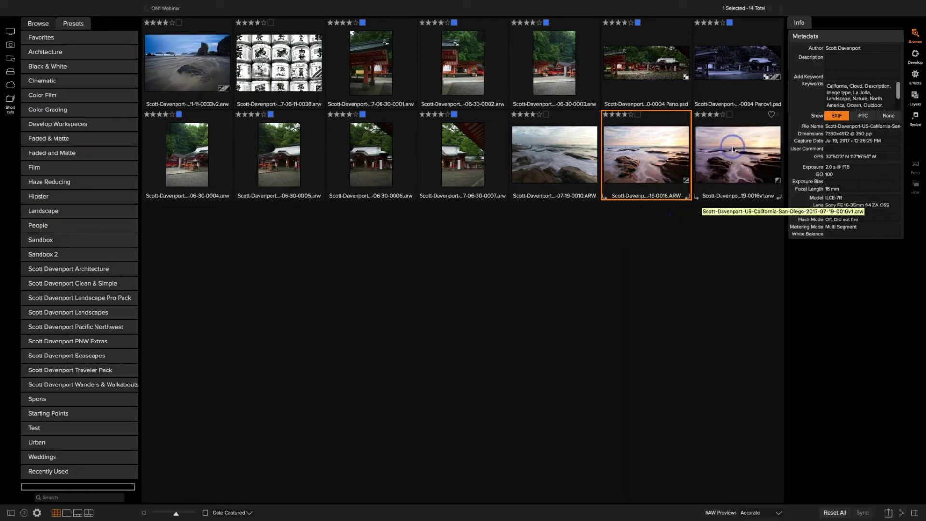
# Step: Select the new seascape version and reset its Develop settings, Effects settings and local adjustments
pyautogui.click(733, 149)
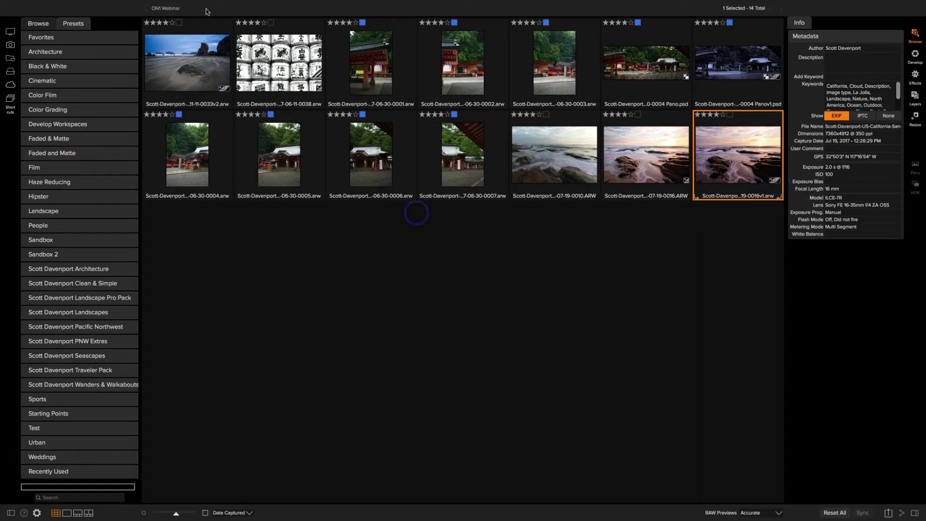
pyautogui.click(184, 5)
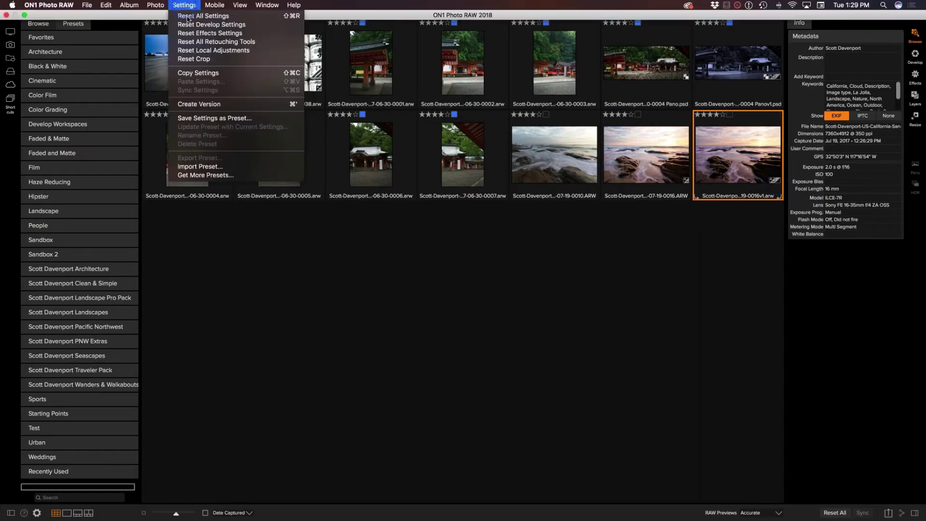
pyautogui.click(188, 24)
pyautogui.click(185, 5)
pyautogui.click(195, 33)
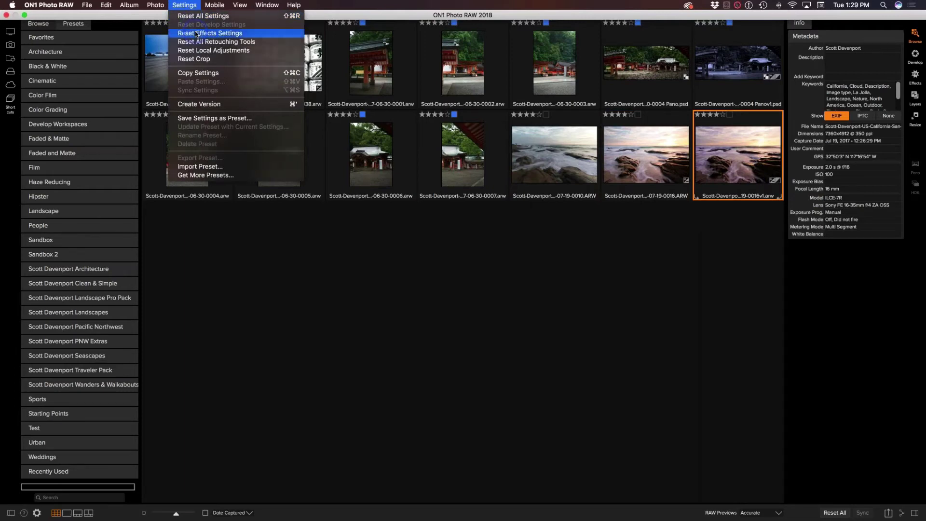
pyautogui.click(186, 5)
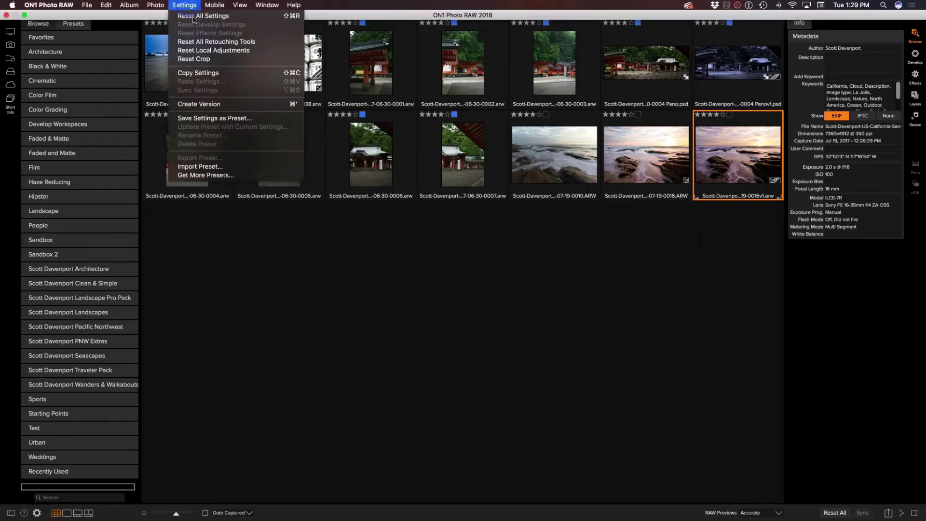
pyautogui.click(202, 51)
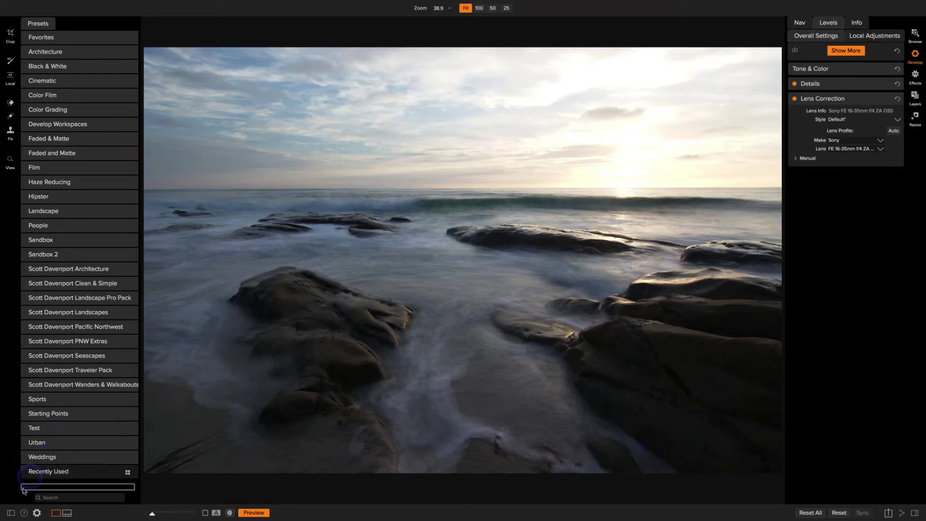
# Step: Hide the presets browser, expand Tone & Color for the seascape version, and display the levels histogram
pyautogui.click(11, 513)
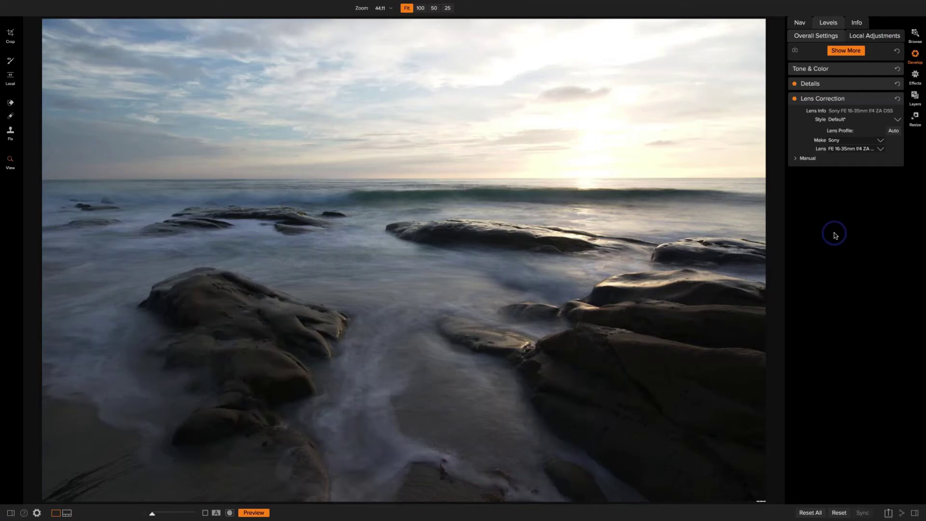
pyautogui.click(850, 71)
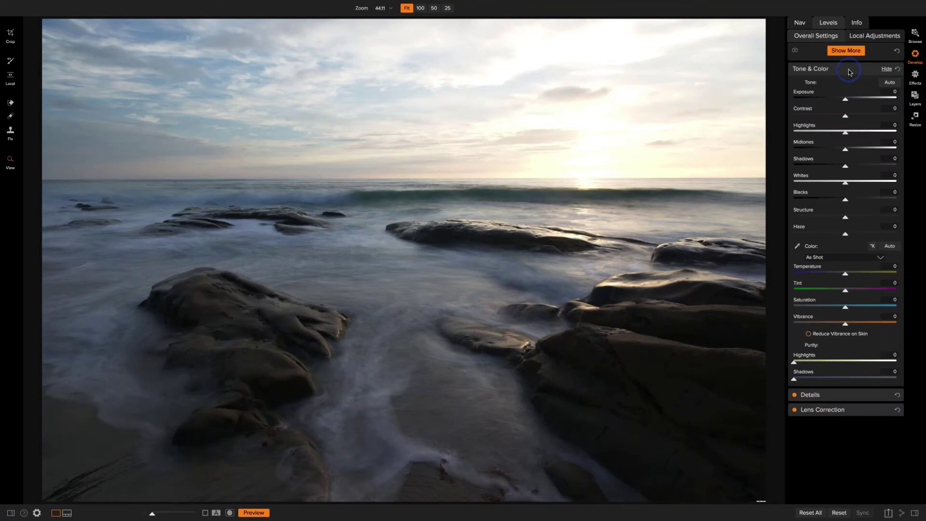
pyautogui.click(829, 24)
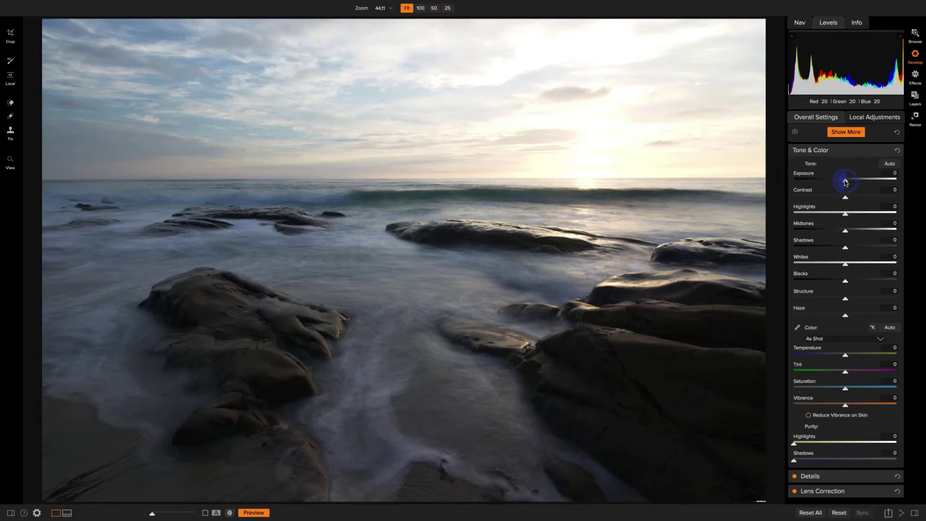
# Step: Lower the seascape's exposure to -0.3 and its highlights to -10
pyautogui.moveTo(846, 182); pyautogui.dragTo(844, 182)
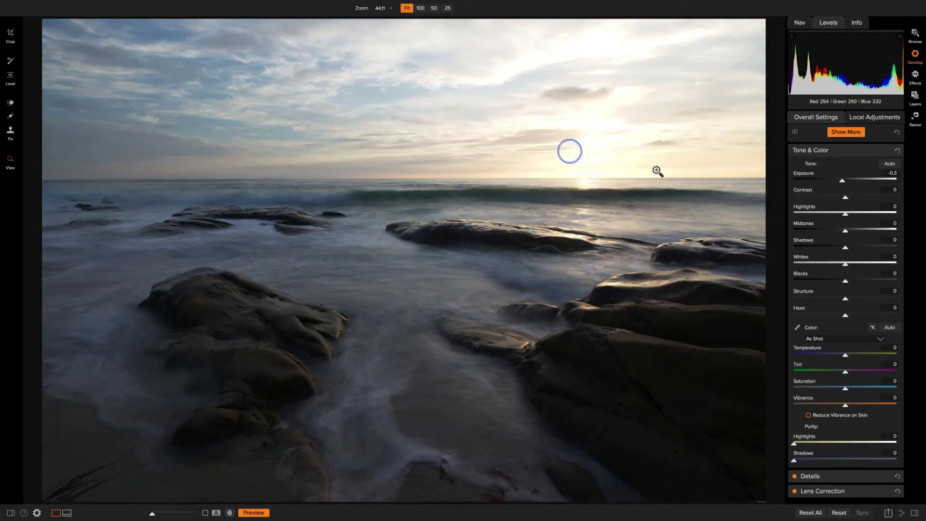
pyautogui.moveTo(845, 214); pyautogui.dragTo(841, 217)
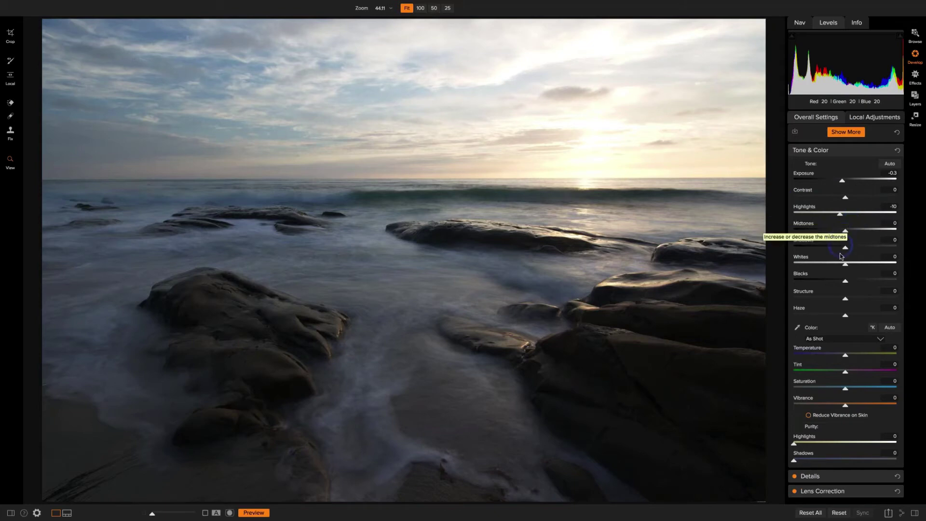
# Step: Raise the seascape's shadows to 25, keep midtones at 0 after a trial adjustment, and lower whites to -57
pyautogui.moveTo(847, 250); pyautogui.dragTo(860, 250)
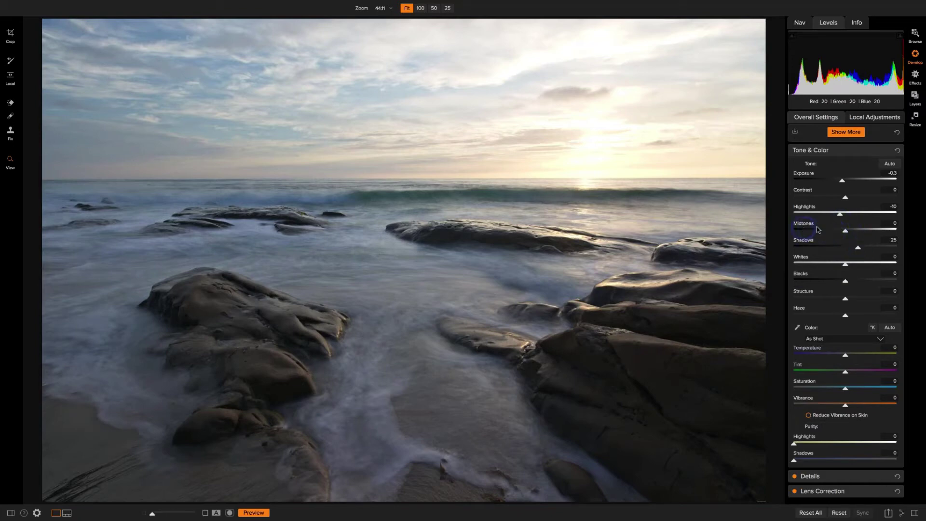
pyautogui.moveTo(846, 230); pyautogui.dragTo(842, 232)
pyautogui.doubleClick(842, 231)
pyautogui.click(844, 266)
pyautogui.moveTo(844, 266); pyautogui.dragTo(816, 266)
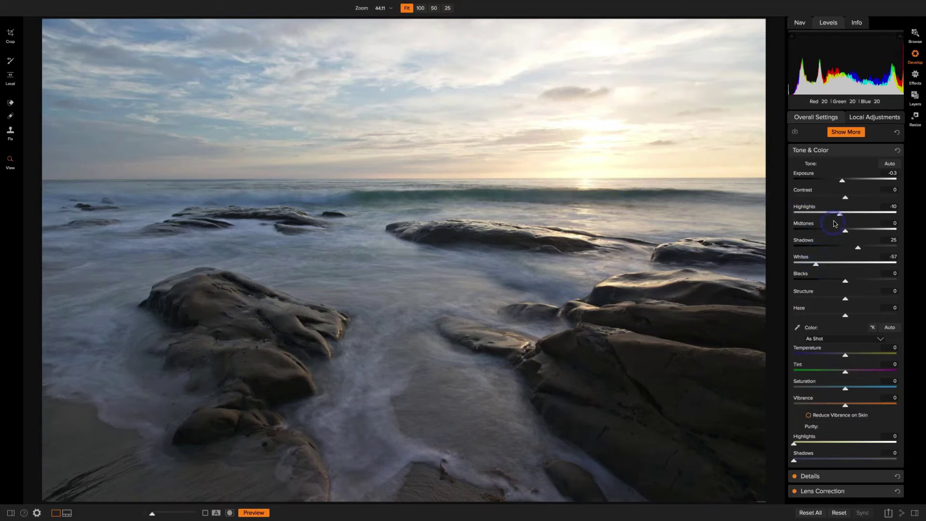
# Step: Try lowering the highlights to -94 and the whites to -87, and undo both changes
pyautogui.moveTo(839, 213); pyautogui.dragTo(796, 213)
pyautogui.moveTo(815, 263); pyautogui.dragTo(800, 263)
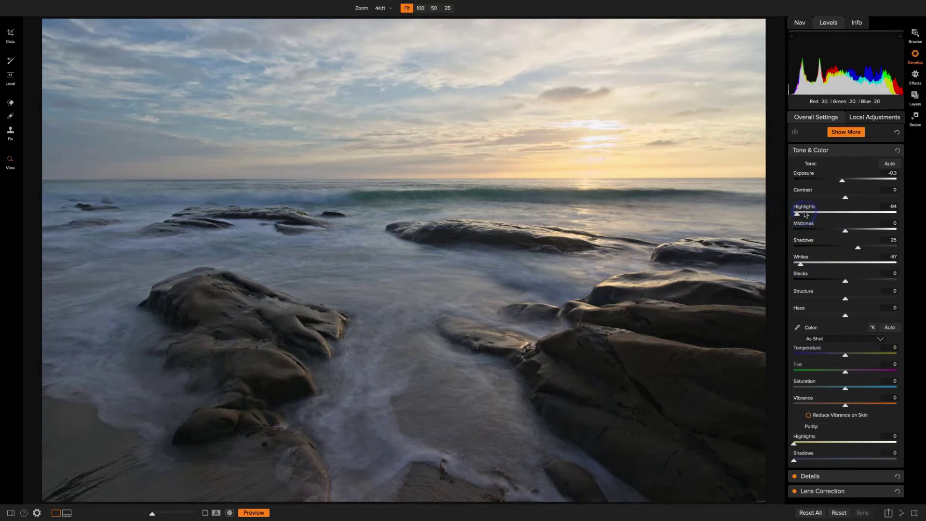
pyautogui.hotkey('ctrl', 'z')
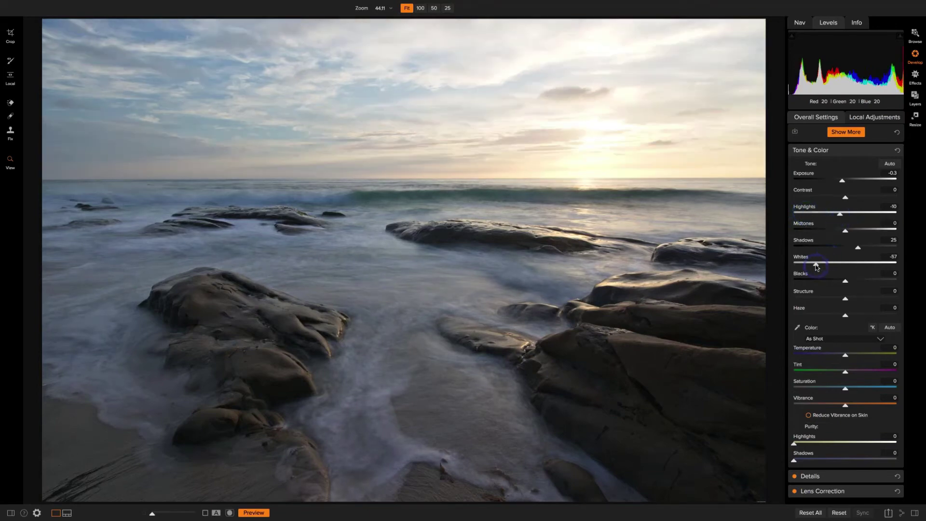
# Step: Lower the whites to -66 and set the highlights purity to 3
pyautogui.moveTo(816, 266); pyautogui.dragTo(811, 266)
pyautogui.click(796, 443)
pyautogui.moveTo(796, 446); pyautogui.dragTo(797, 444)
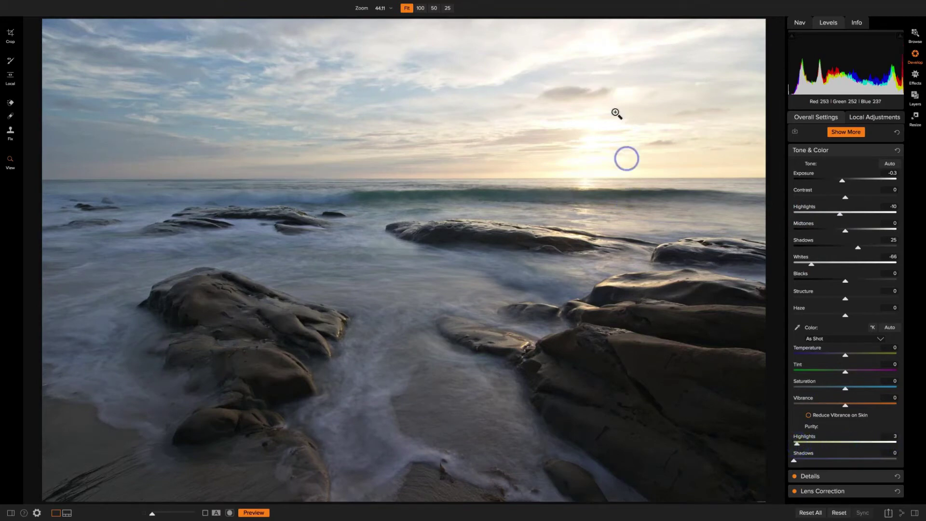
pyautogui.click(566, 124)
# Step: Try automatic color, switch white balance to Kelvin with a temperature of 6150, and compare the result with the original
pyautogui.click(890, 328)
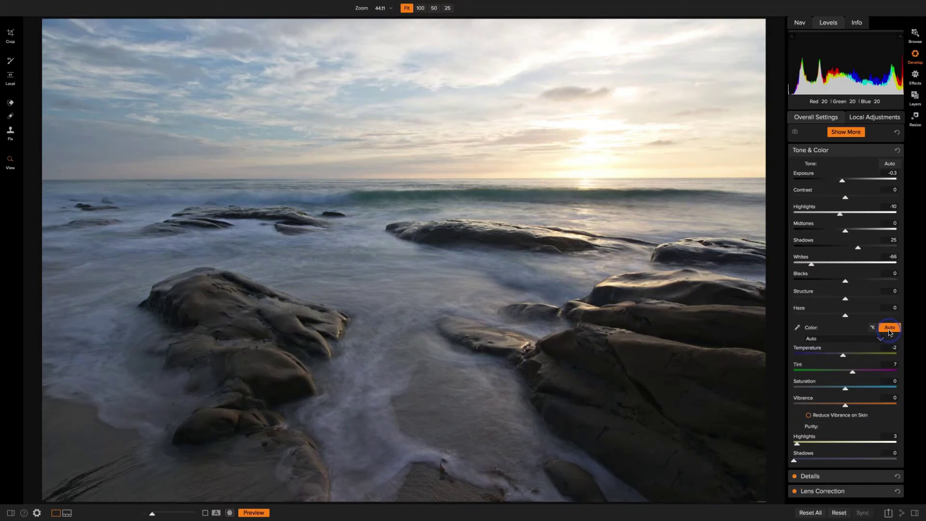
pyautogui.click(872, 328)
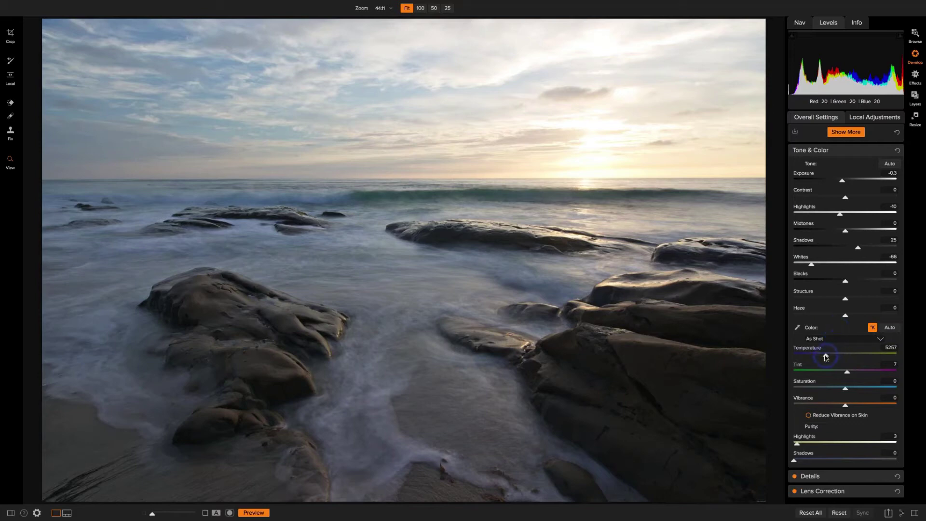
pyautogui.moveTo(826, 357); pyautogui.dragTo(835, 358)
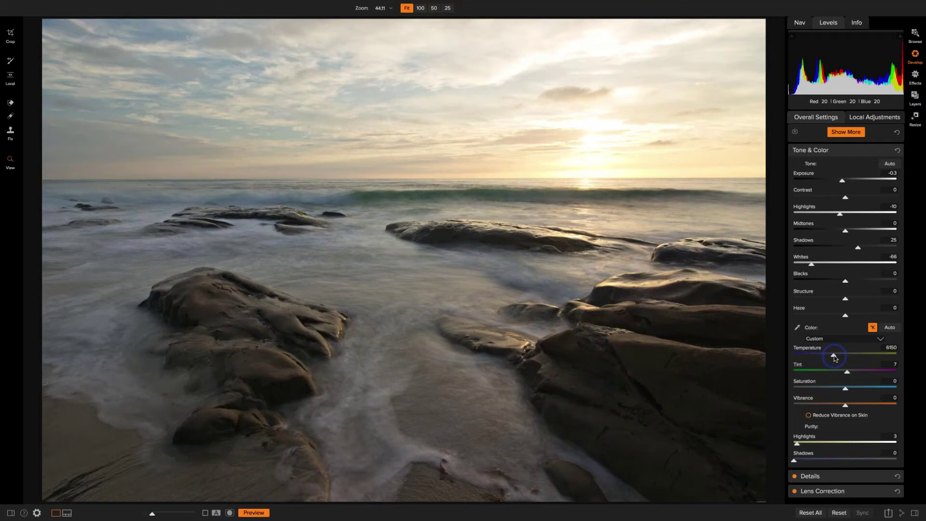
pyautogui.hotkey('ctrl', 'p')
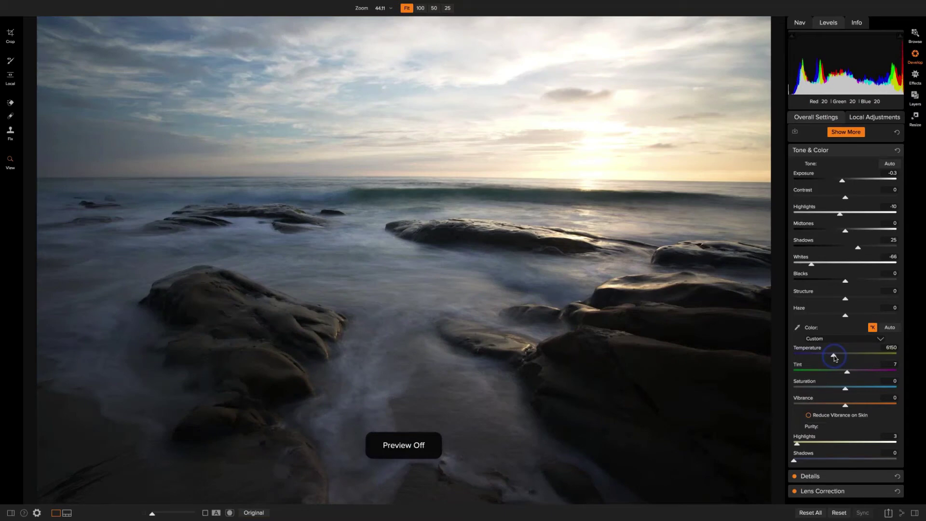
pyautogui.hotkey('ctrl', 'p')
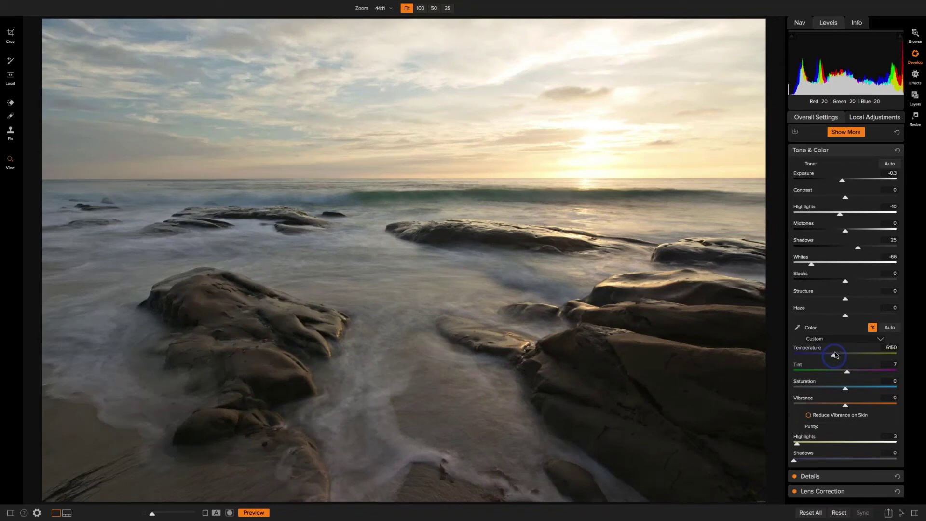
# Step: Add the Color Adjustment filter with the Desert preset and compare the photo with and without it
pyautogui.click(830, 23)
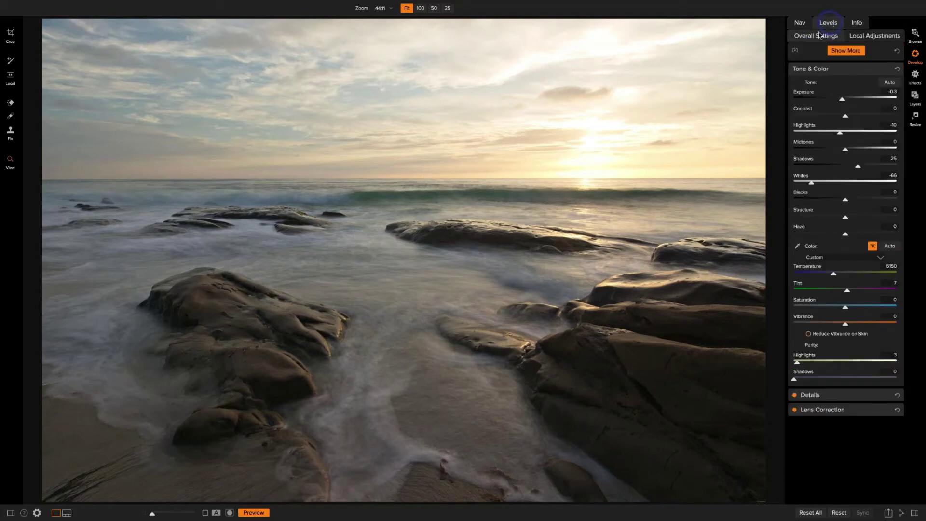
pyautogui.click(845, 51)
pyautogui.click(826, 74)
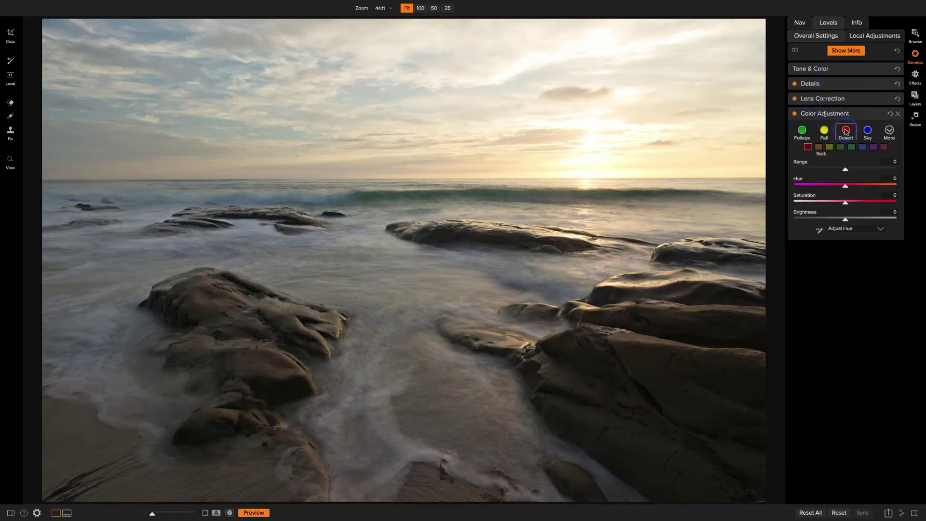
pyautogui.click(846, 132)
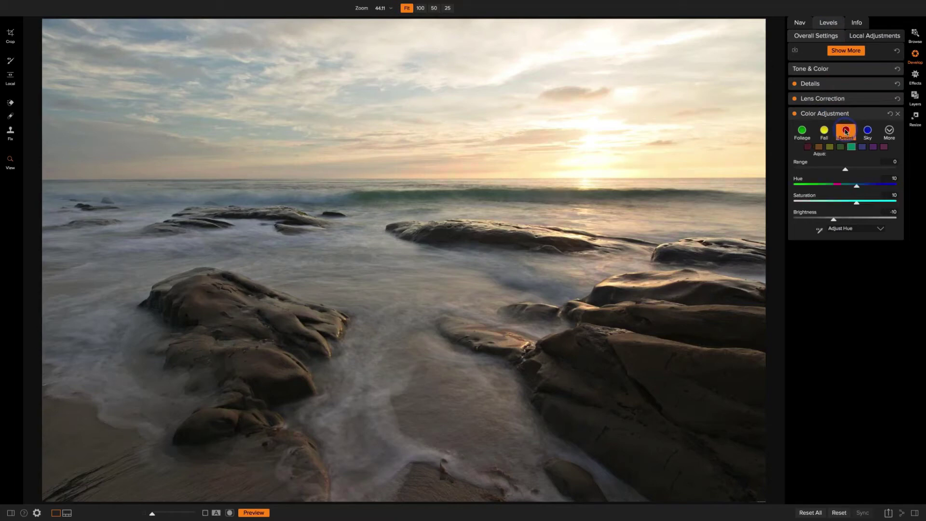
pyautogui.click(809, 147)
pyautogui.click(820, 148)
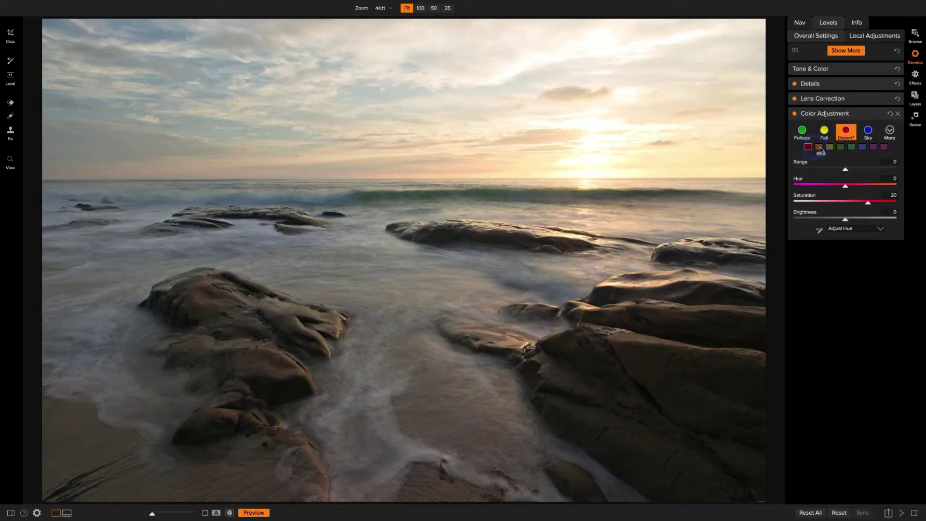
pyautogui.click(794, 114)
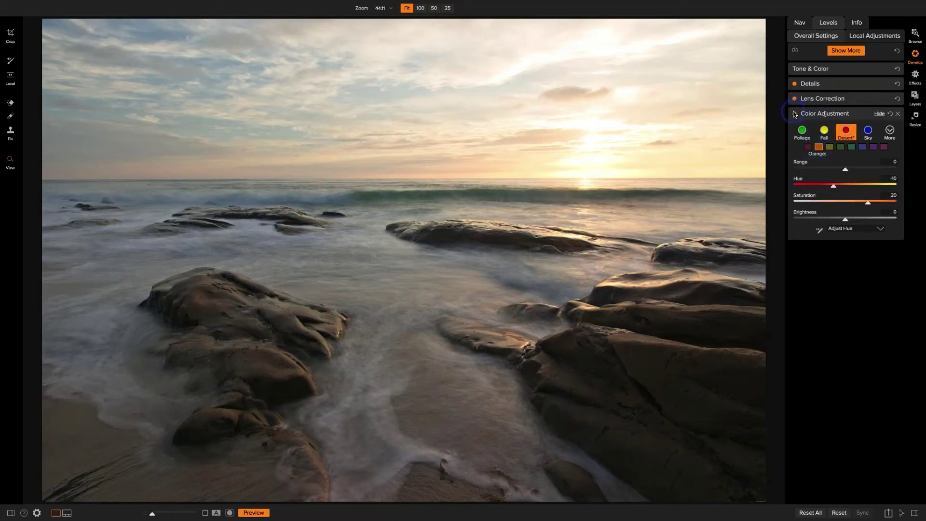
pyautogui.click(795, 114)
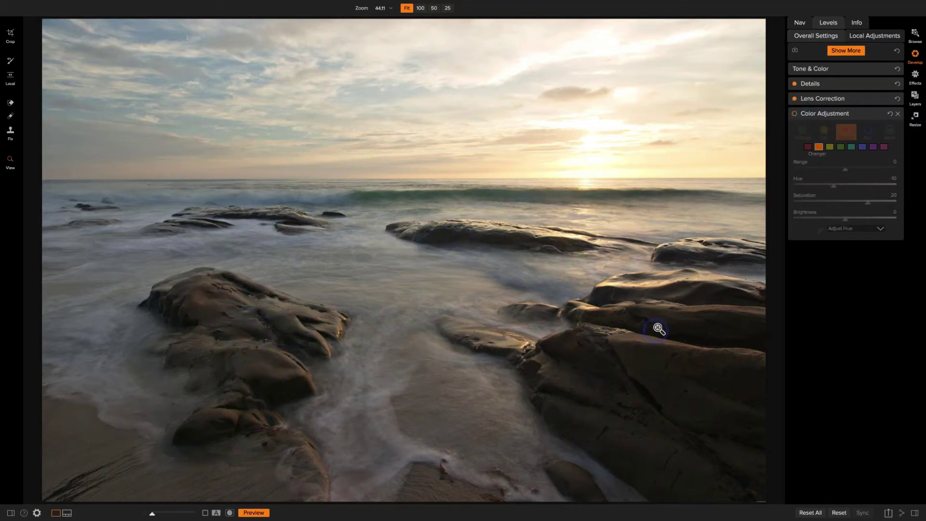
pyautogui.click(794, 114)
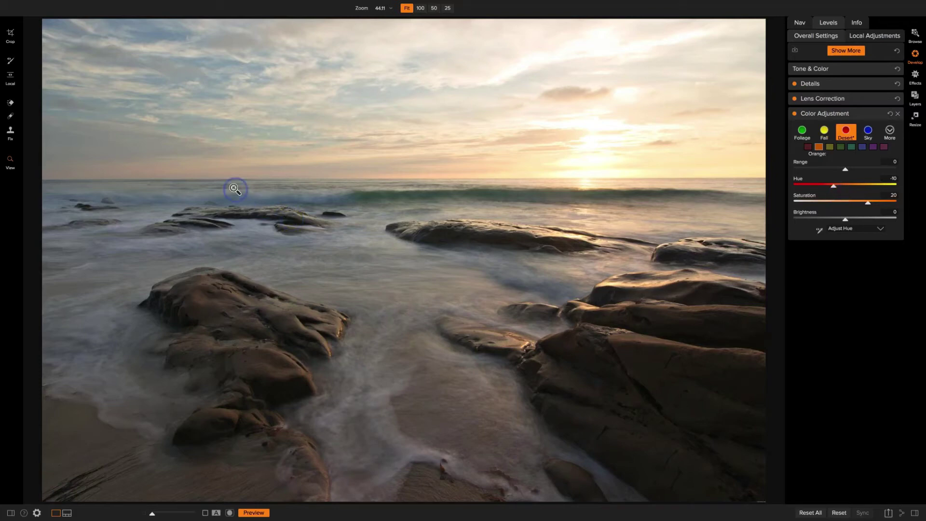
# Step: Reset the seascape's crop
pyautogui.moveTo(161, 3)
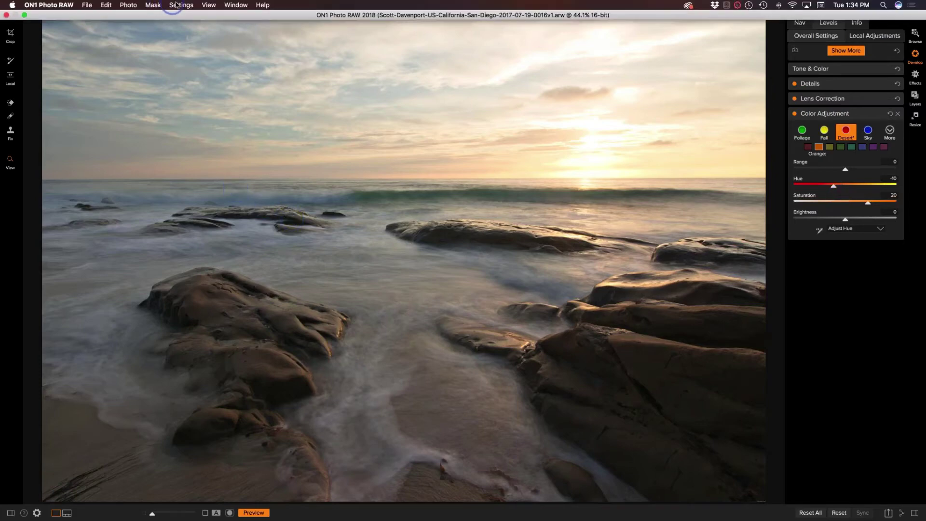
pyautogui.click(177, 4)
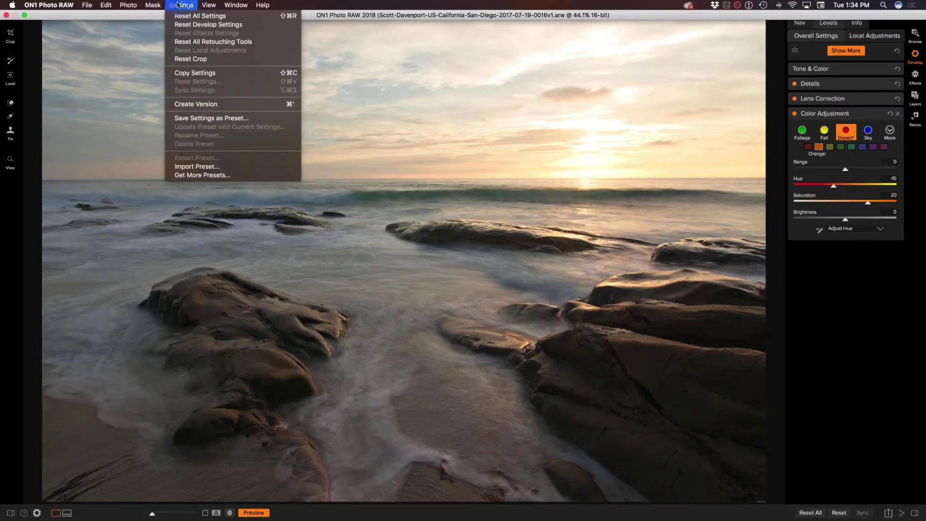
pyautogui.click(185, 59)
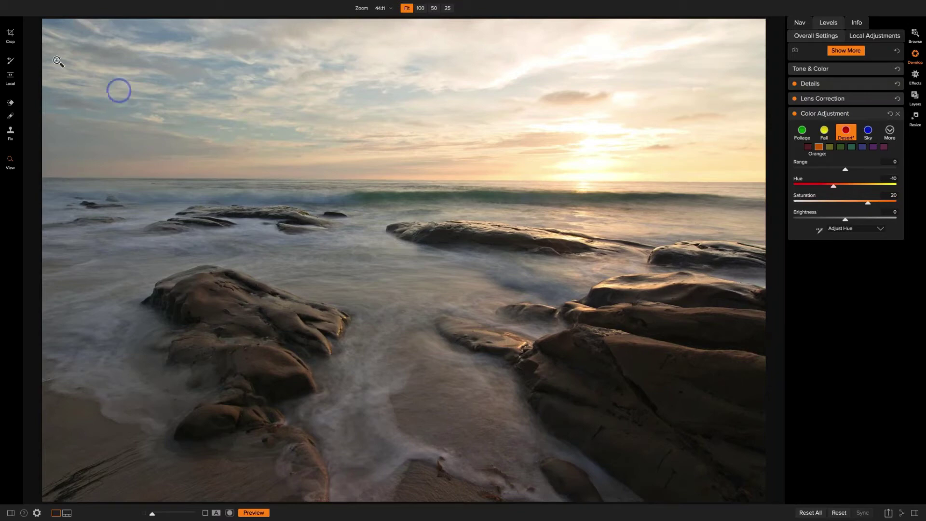
# Step: Level the photo along the horizon with the Crop tool, fine-tune its rotation, and apply the crop
pyautogui.click(11, 34)
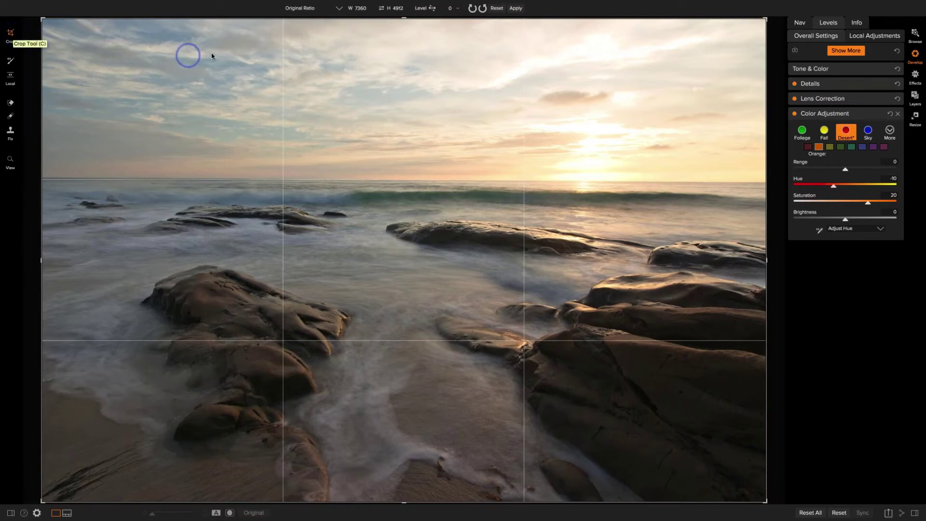
pyautogui.click(432, 8)
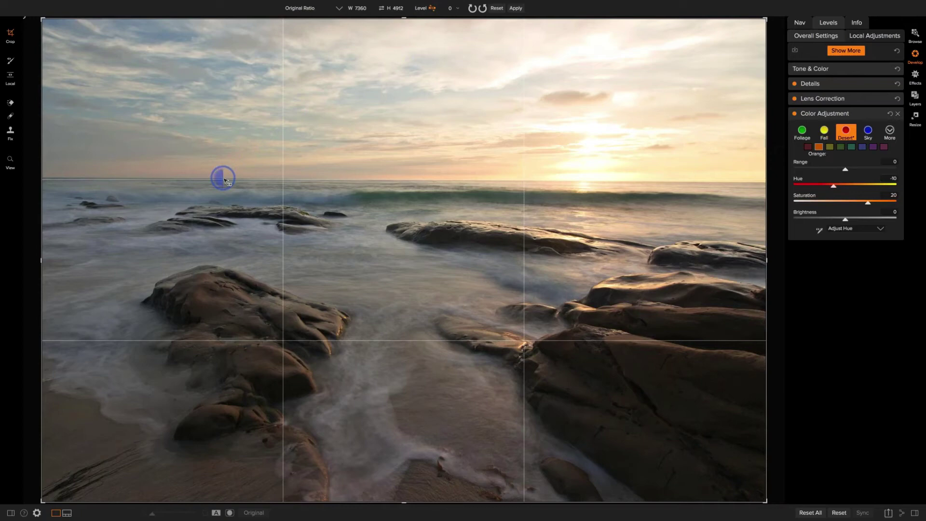
pyautogui.moveTo(223, 179); pyautogui.dragTo(500, 181)
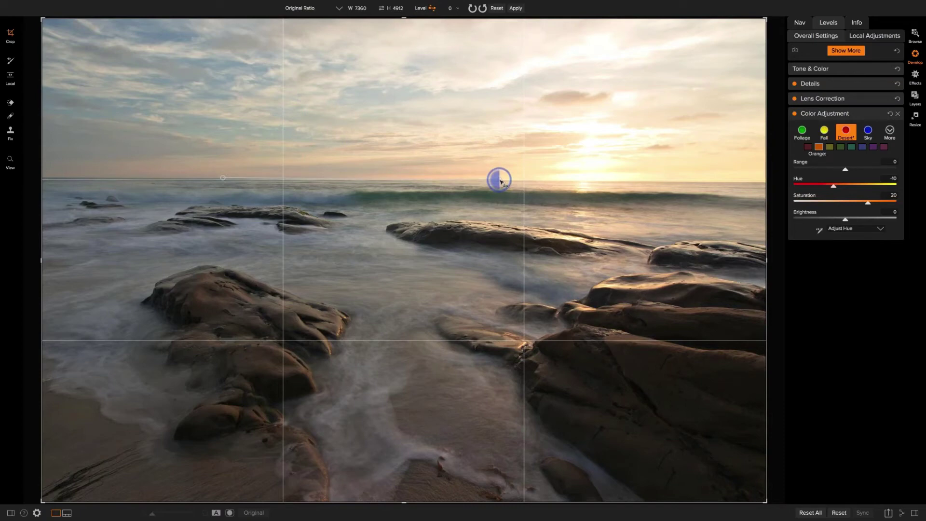
pyautogui.moveTo(500, 181); pyautogui.dragTo(500, 182)
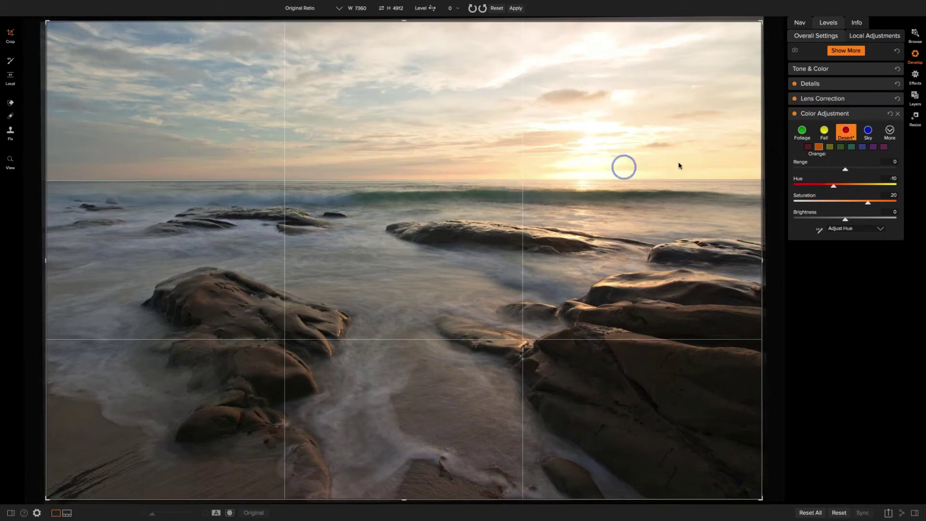
pyautogui.click(772, 167)
pyautogui.moveTo(771, 167); pyautogui.dragTo(771, 166)
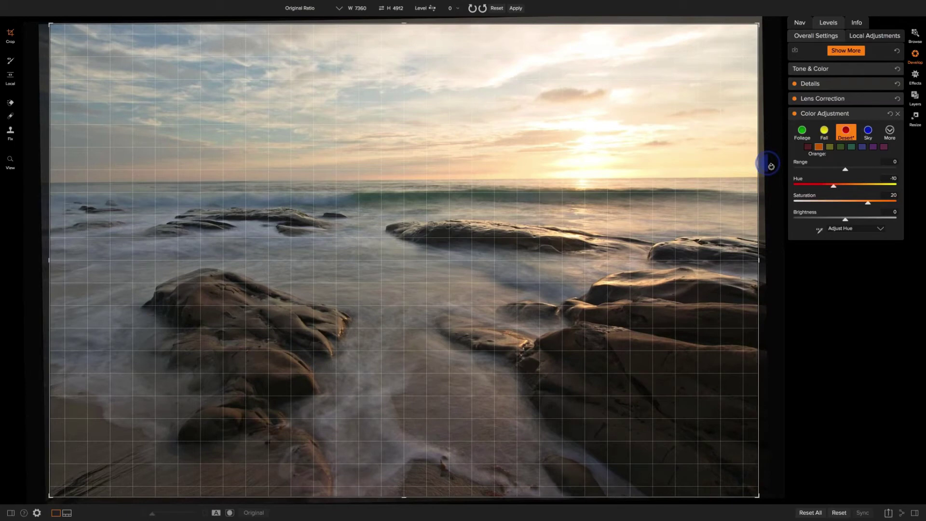
pyautogui.moveTo(772, 166); pyautogui.dragTo(773, 172)
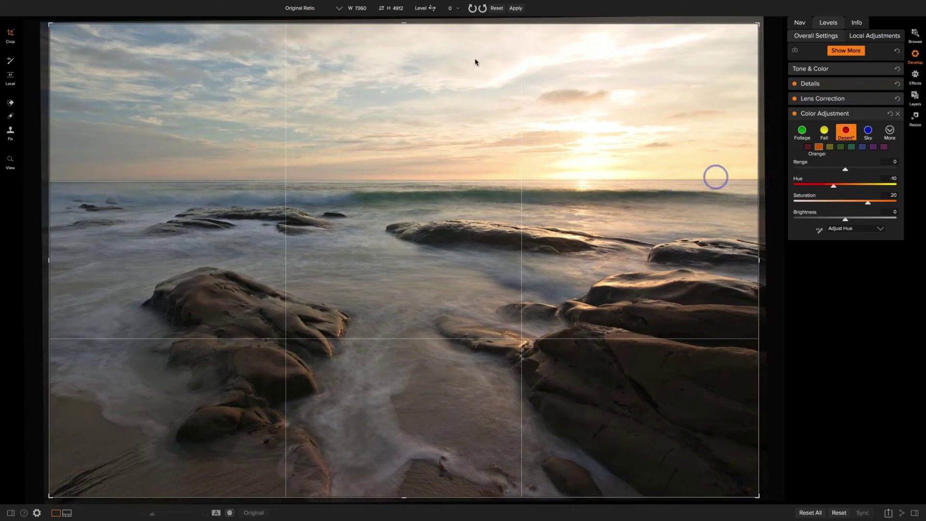
pyautogui.click(515, 8)
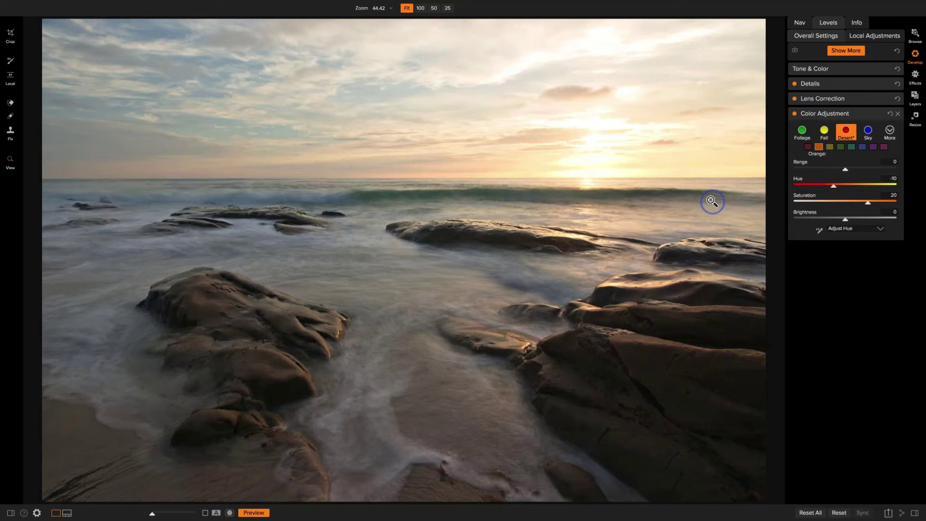
# Step: Switch to Effects, add a Dynamic Contrast filter, and compare the photo with and without it
pyautogui.click(915, 74)
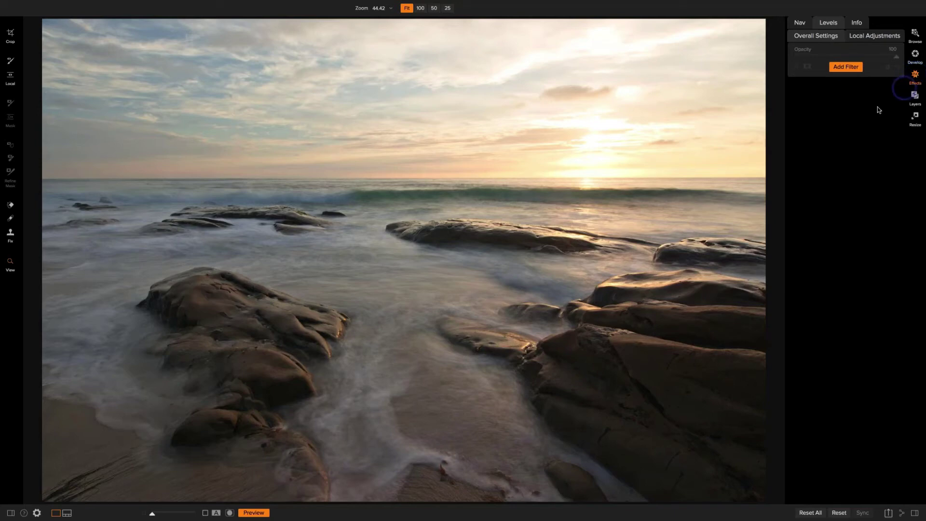
pyautogui.click(844, 68)
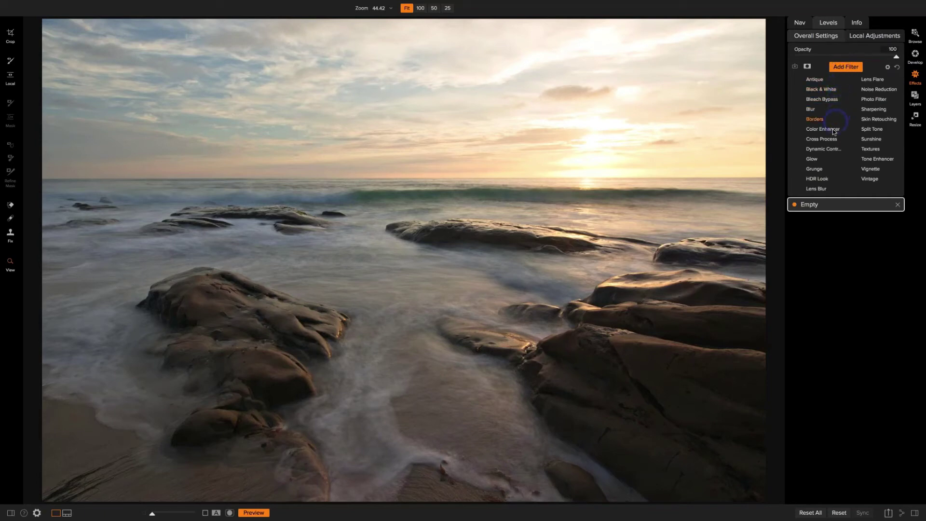
pyautogui.click(823, 150)
pyautogui.click(820, 150)
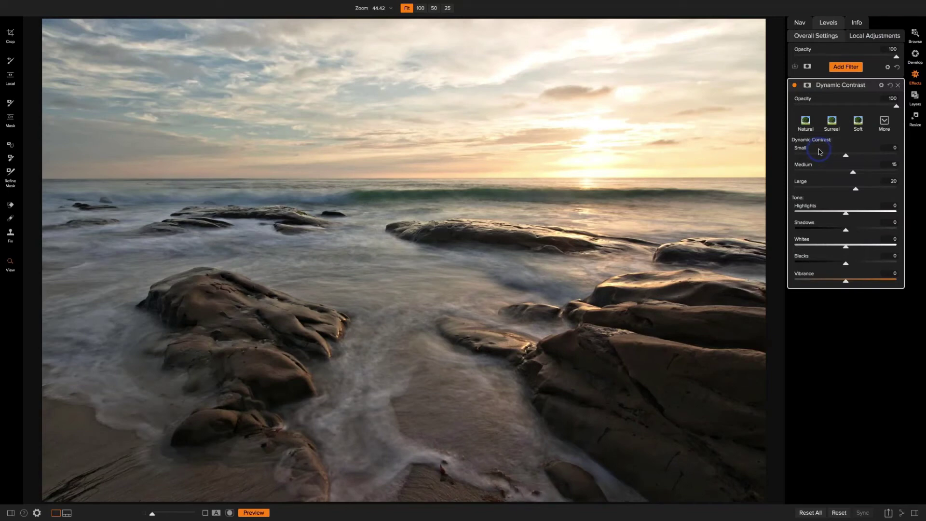
pyautogui.click(794, 85)
pyautogui.click(794, 86)
# Step: Set Dynamic Contrast to 8 for small, 21 for medium and 23 for large details
pyautogui.moveTo(846, 158); pyautogui.dragTo(858, 191)
pyautogui.click(853, 172)
pyautogui.click(857, 190)
pyautogui.click(482, 239)
pyautogui.click(698, 366)
# Step: Limit the Dynamic Contrast filter to shadows through its blending options and set the range to 44
pyautogui.click(881, 86)
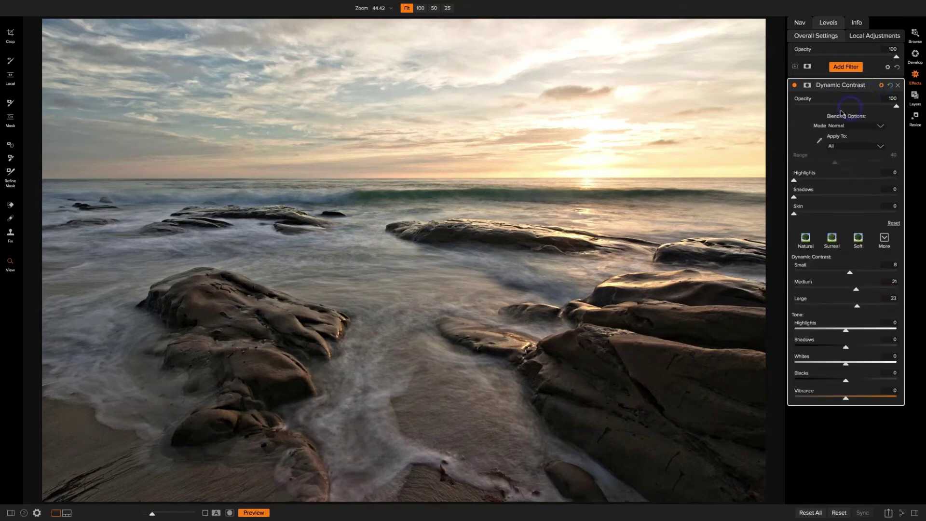
pyautogui.click(835, 127)
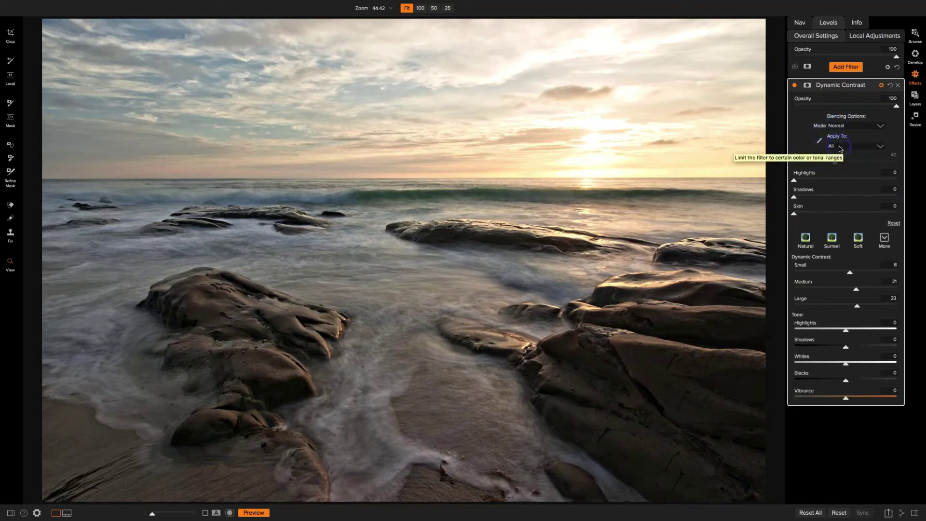
pyautogui.click(840, 147)
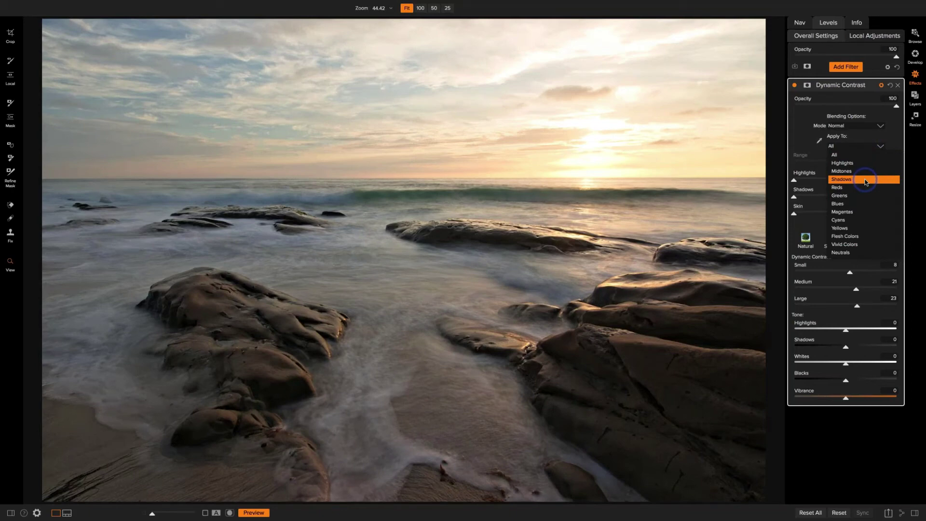
pyautogui.click(865, 182)
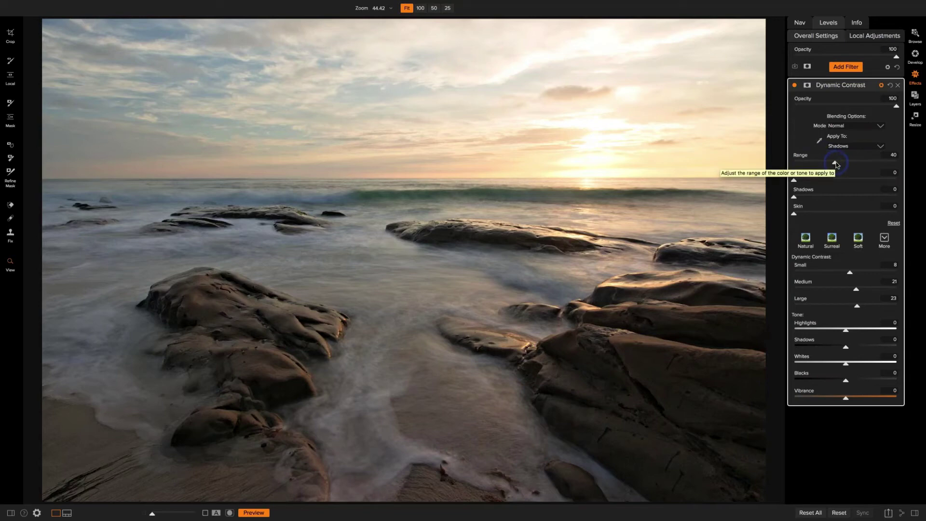
pyautogui.moveTo(836, 165)
pyautogui.mouseDown()
pyautogui.moveTo(863, 165)
pyautogui.moveTo(801, 163)
pyautogui.moveTo(839, 163)
pyautogui.mouseUp()
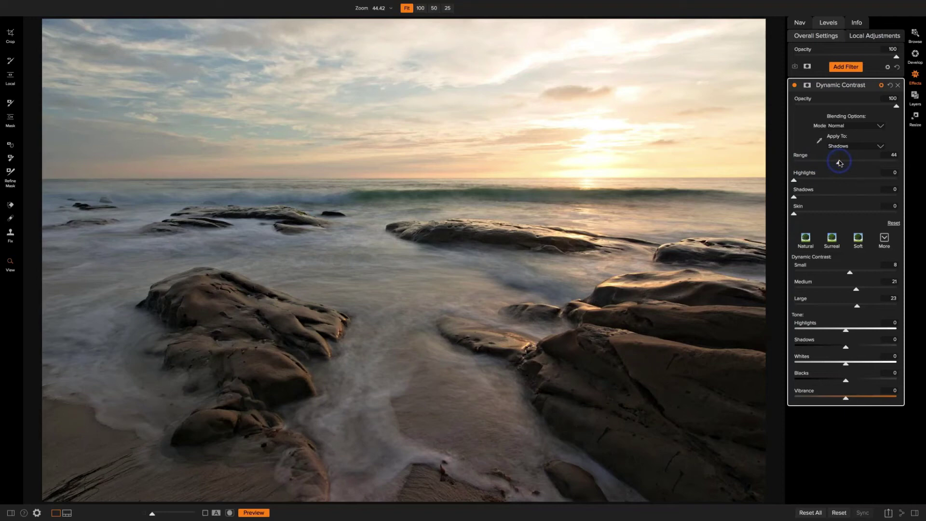
# Step: Compare the photo with and without the Dynamic Contrast filter
pyautogui.click(834, 317)
pyautogui.click(795, 85)
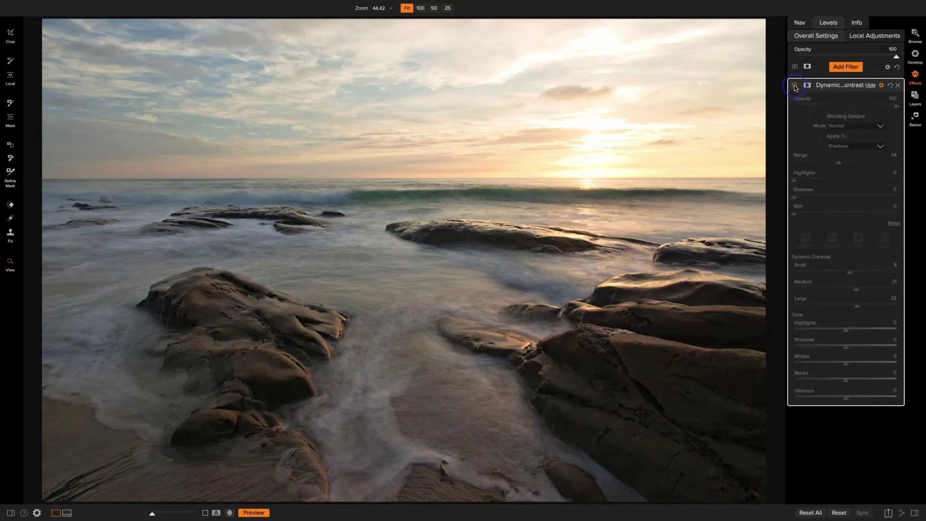
pyautogui.click(794, 86)
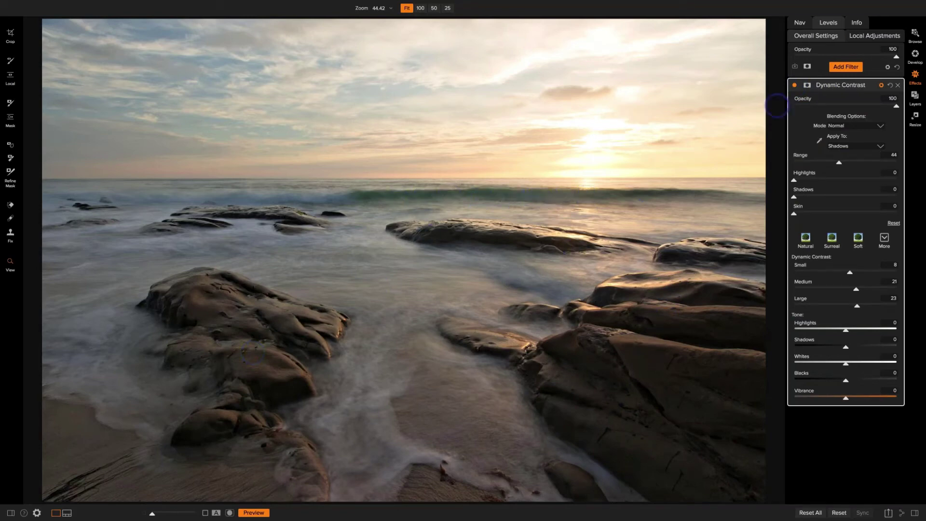
# Step: Add a Sunshine filter and set its warmth to 15 and saturation to 13
pyautogui.moveTo(875, 88)
pyautogui.click(849, 69)
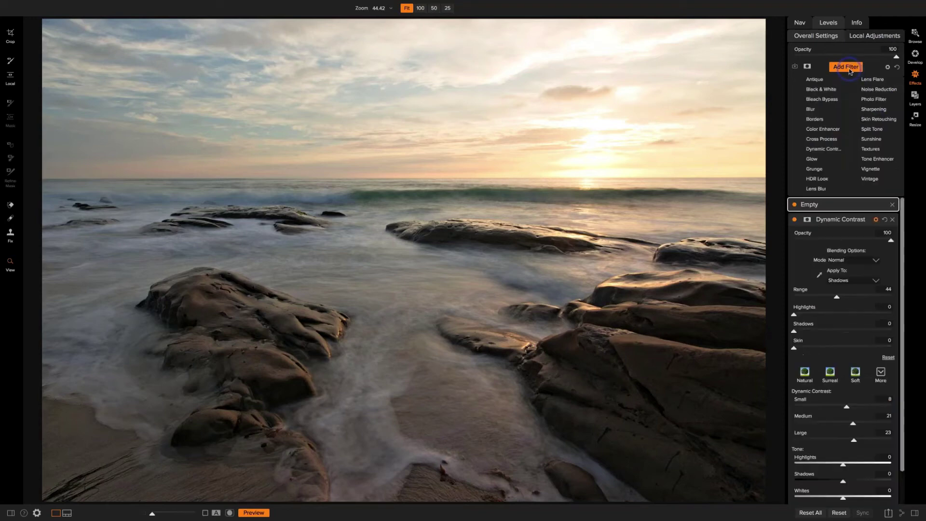
pyautogui.click(871, 140)
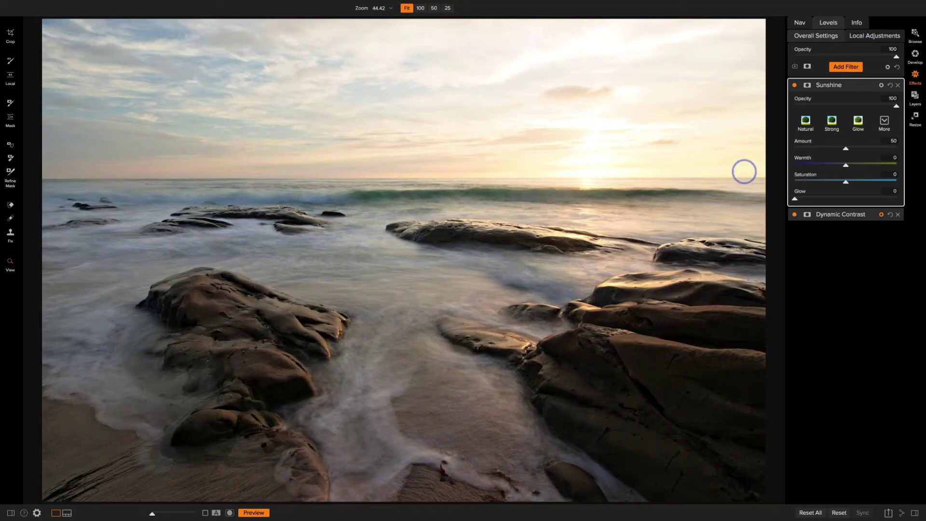
pyautogui.moveTo(847, 167); pyautogui.dragTo(861, 168)
pyautogui.moveTo(847, 187); pyautogui.dragTo(861, 184)
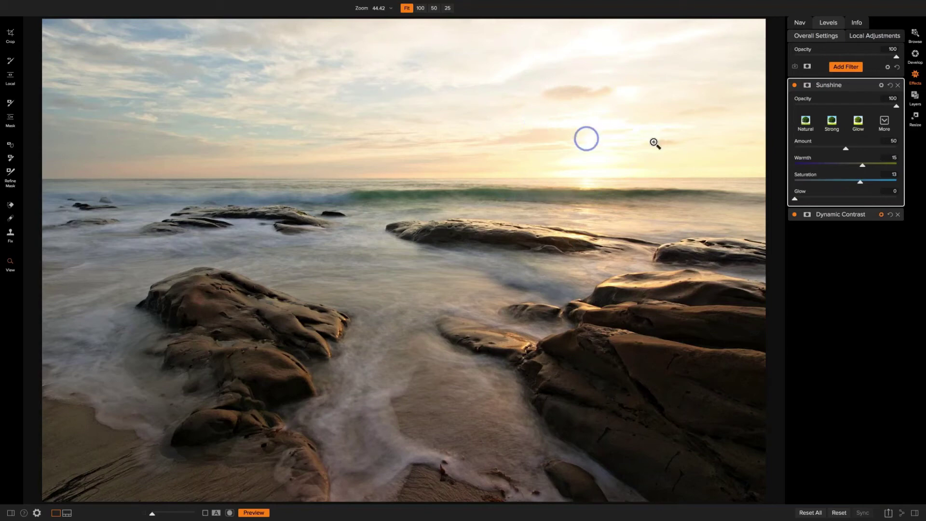
# Step: Open the Sunshine filter's mask options and create a luminosity mask for it
pyautogui.click(808, 85)
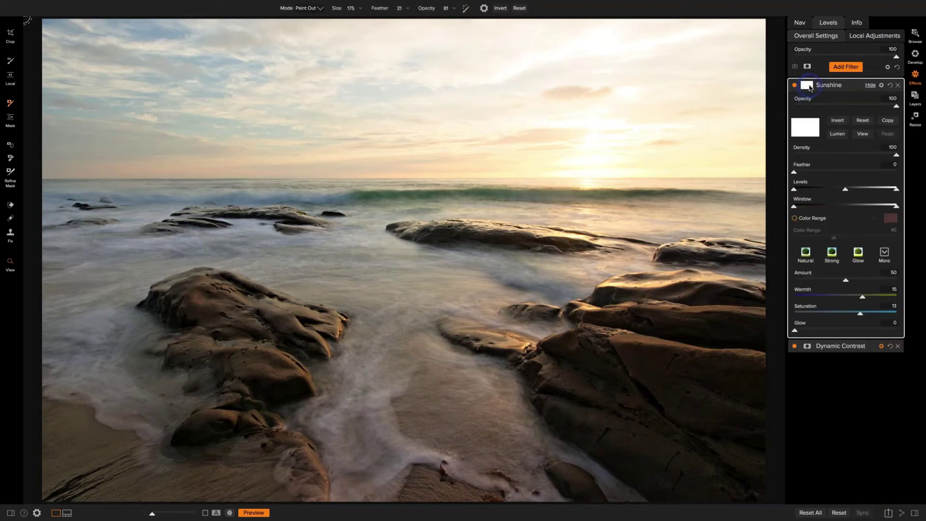
pyautogui.click(810, 125)
pyautogui.click(833, 136)
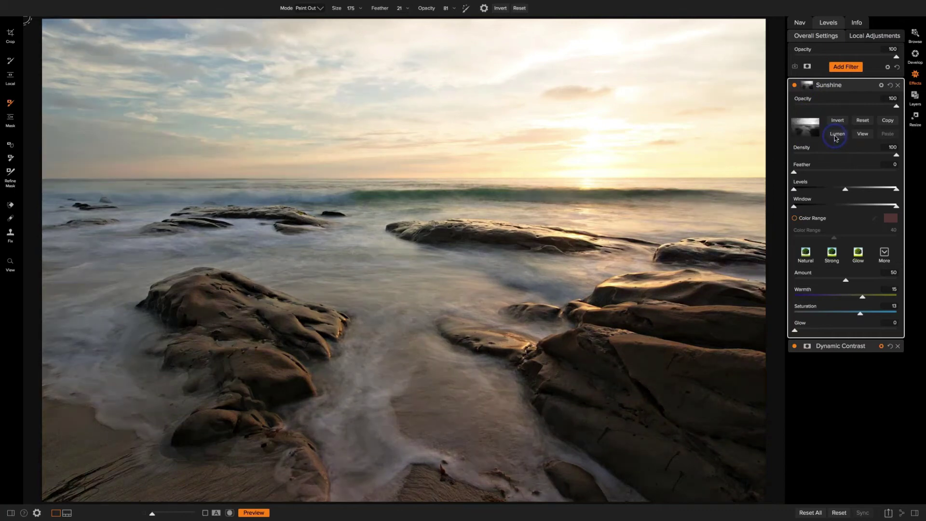
pyautogui.click(812, 139)
pyautogui.click(448, 178)
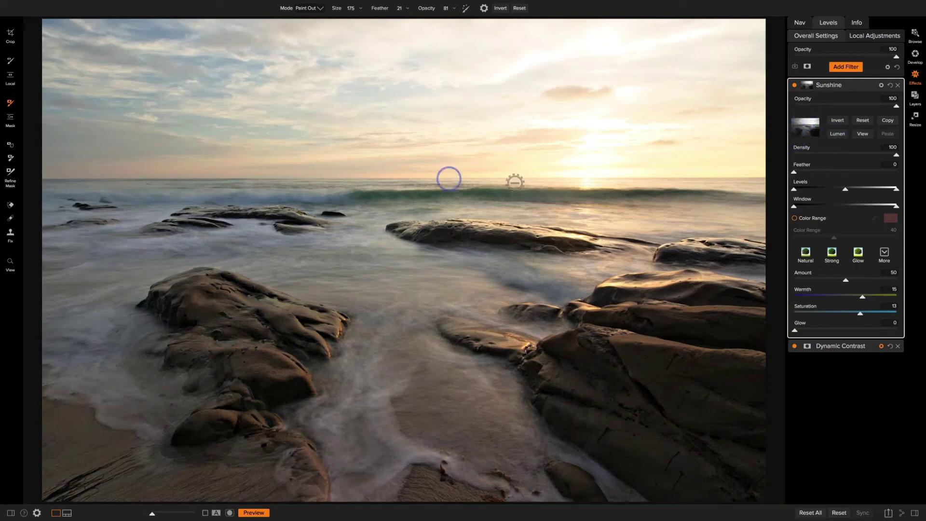
# Step: Check the mask view mode and examine the Sunshine luminosity mask in grayscale, then return to the photo
pyautogui.click(155, 6)
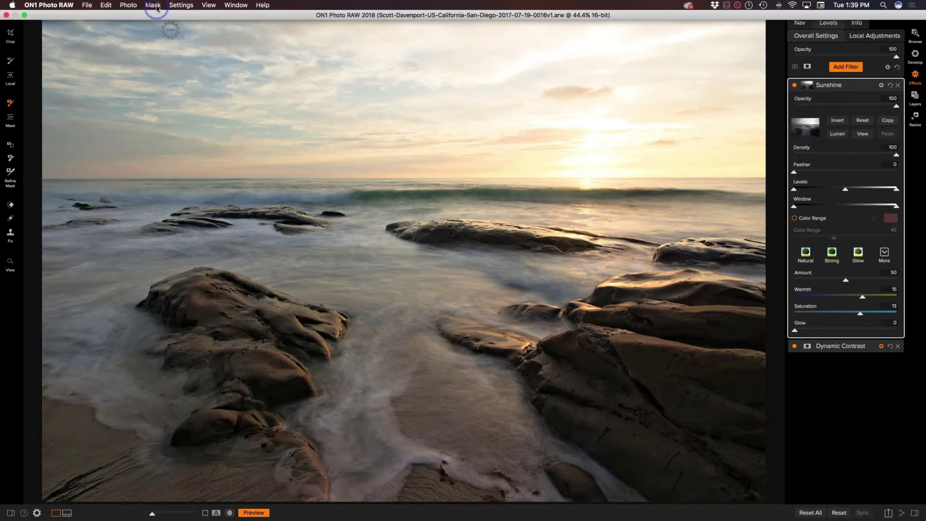
pyautogui.moveTo(182, 85)
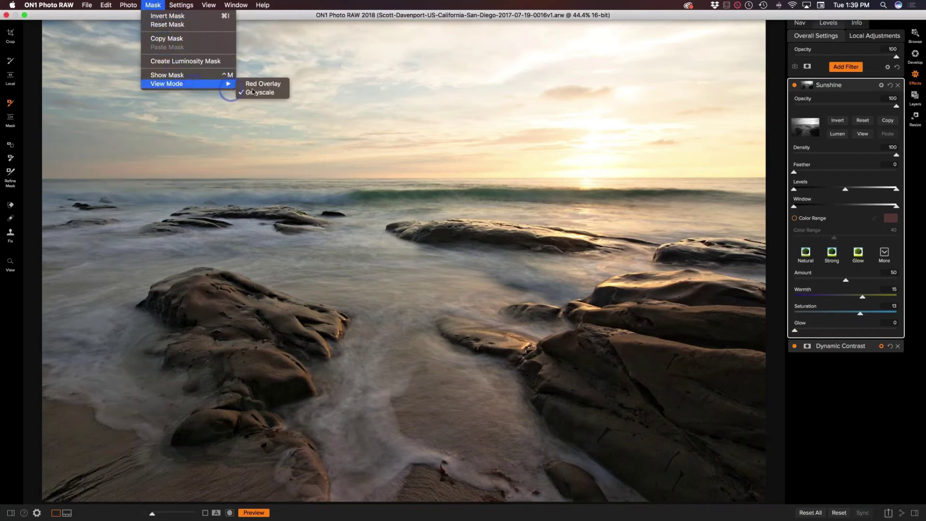
pyautogui.click(489, 137)
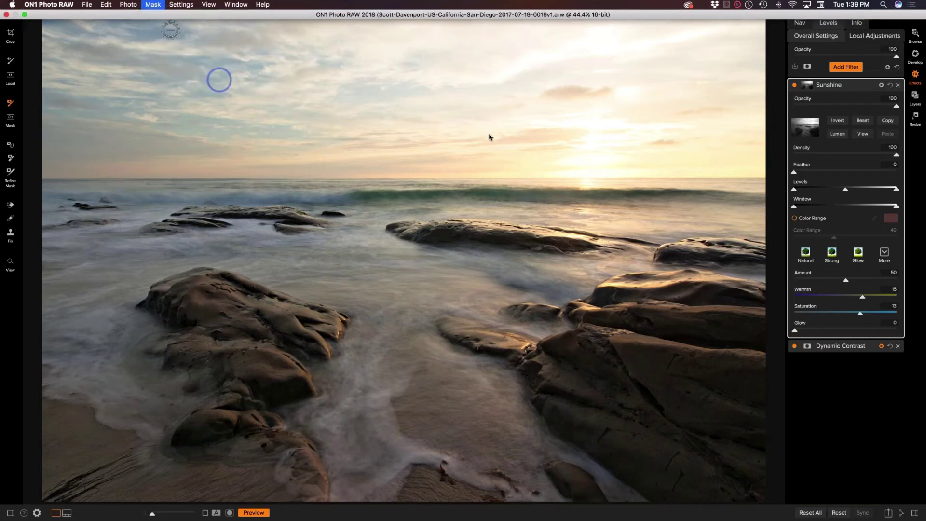
pyautogui.press('super+m')
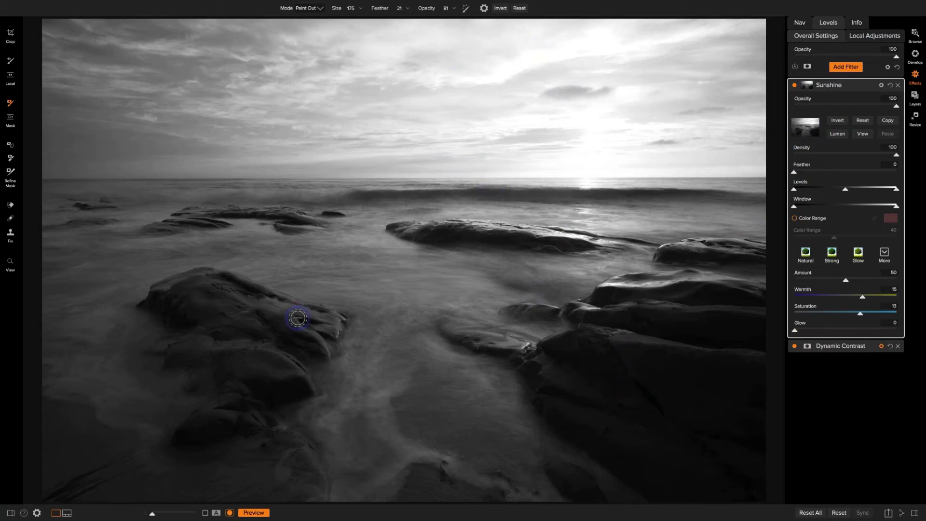
pyautogui.click(229, 513)
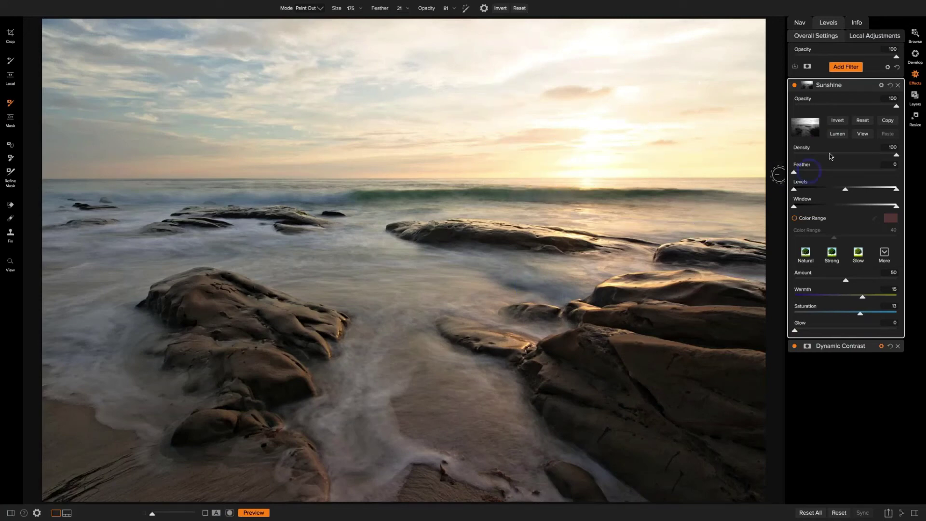
# Step: Invert the Sunshine luminosity mask, view it in grayscale, and hide the mask view again
pyautogui.click(840, 124)
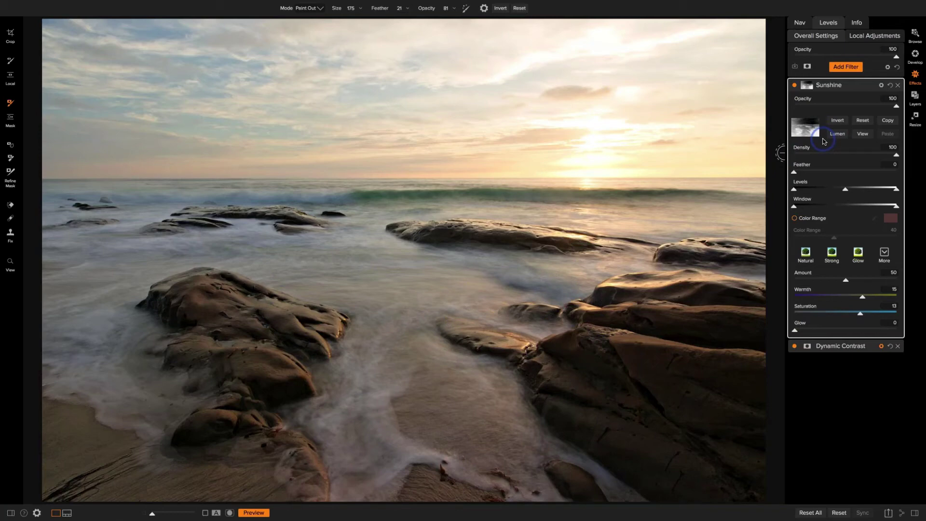
pyautogui.click(230, 513)
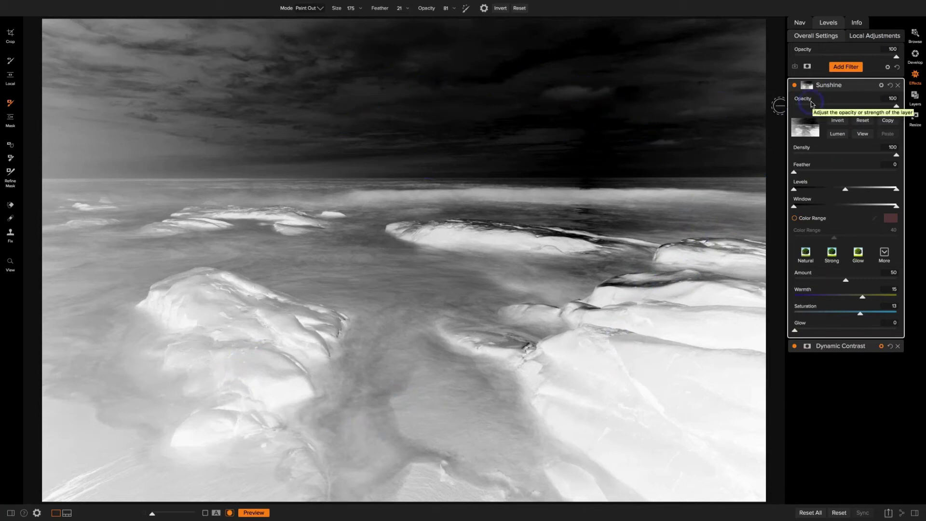
pyautogui.hotkey('ctrl', 'm')
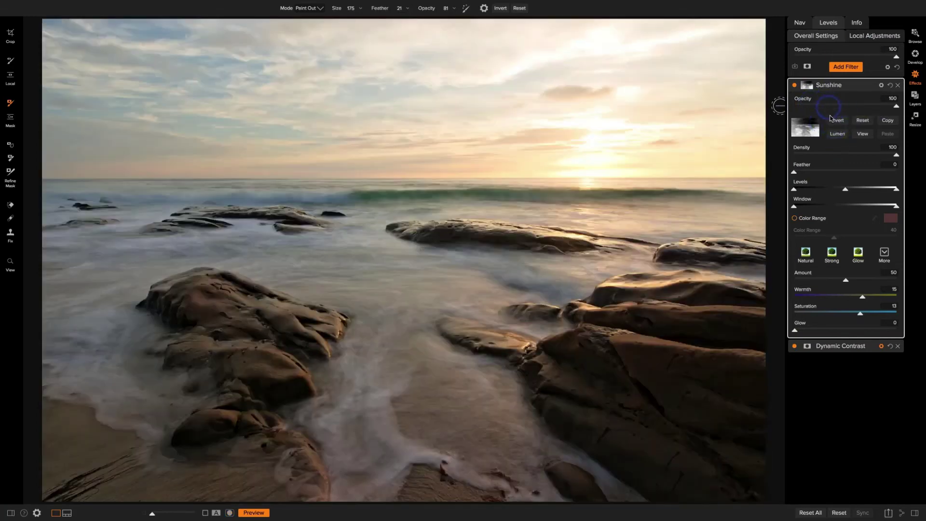
pyautogui.click(835, 117)
# Step: Compare the photo with and without Sunshine, first with the inverted mask and again after resetting the mask
pyautogui.click(795, 86)
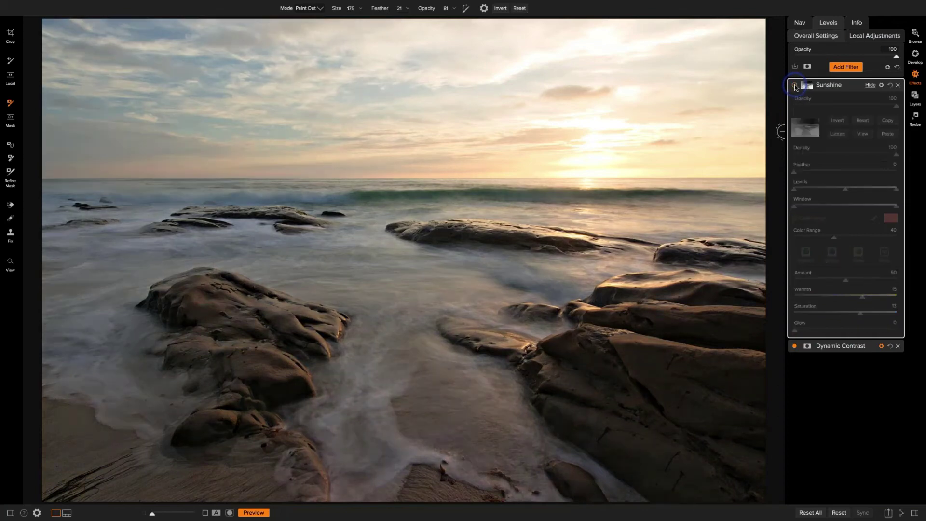
pyautogui.click(794, 85)
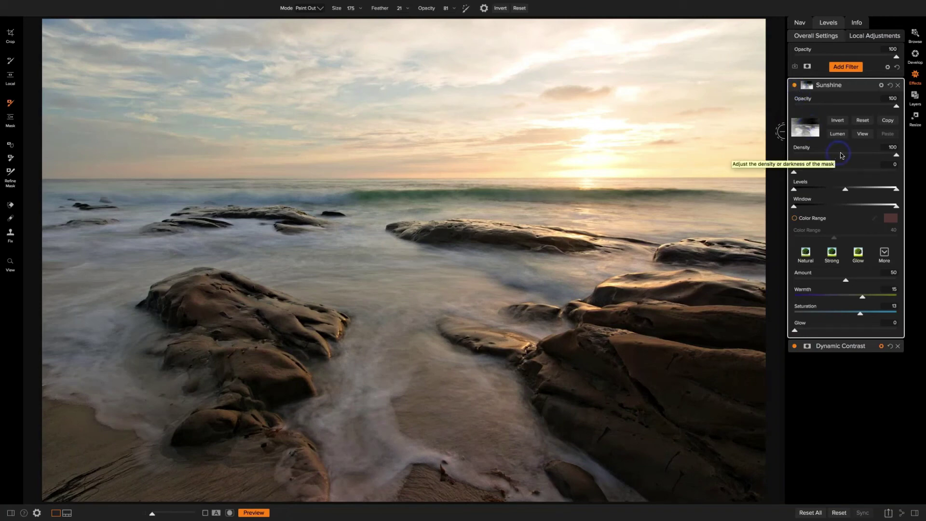
pyautogui.click(863, 121)
pyautogui.click(795, 86)
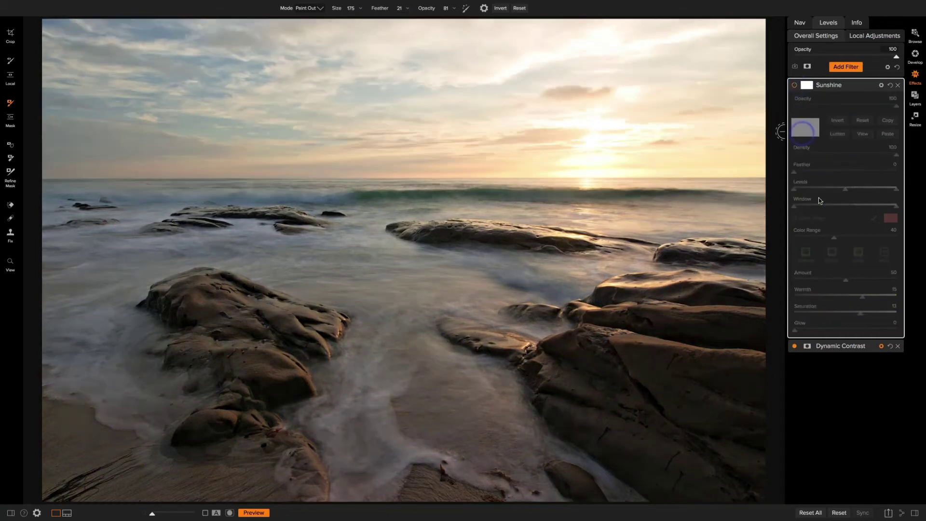
pyautogui.click(794, 86)
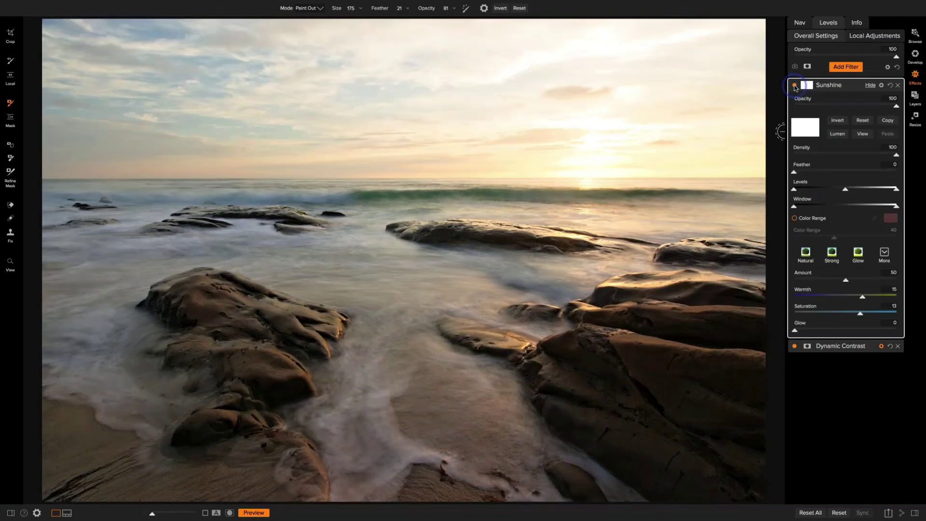
# Step: Apply an inverted luminosity mask to the Sunshine filter and compare the photo with and without the filter
pyautogui.click(838, 135)
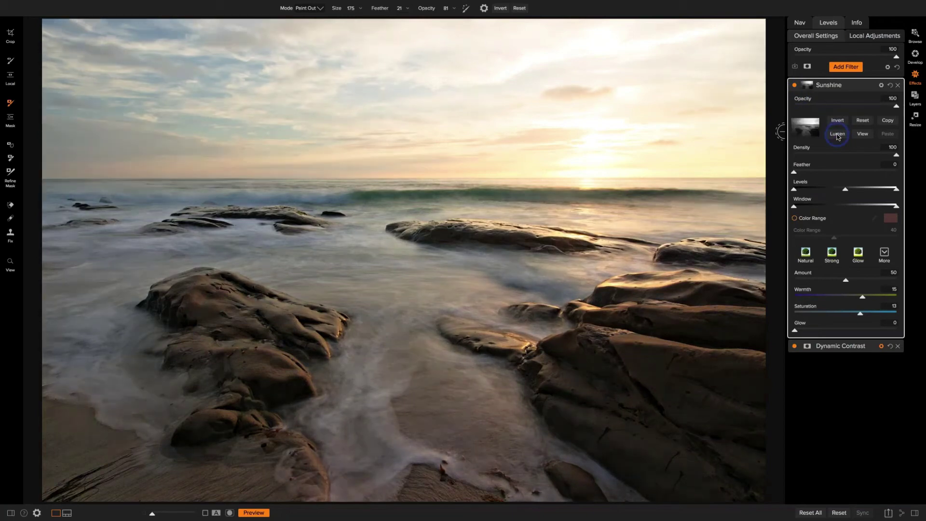
pyautogui.click(837, 120)
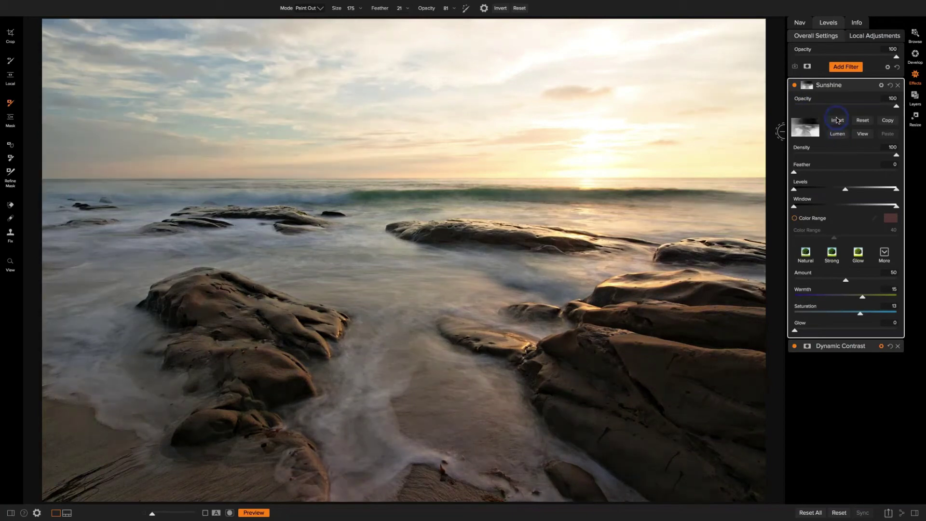
pyautogui.click(795, 86)
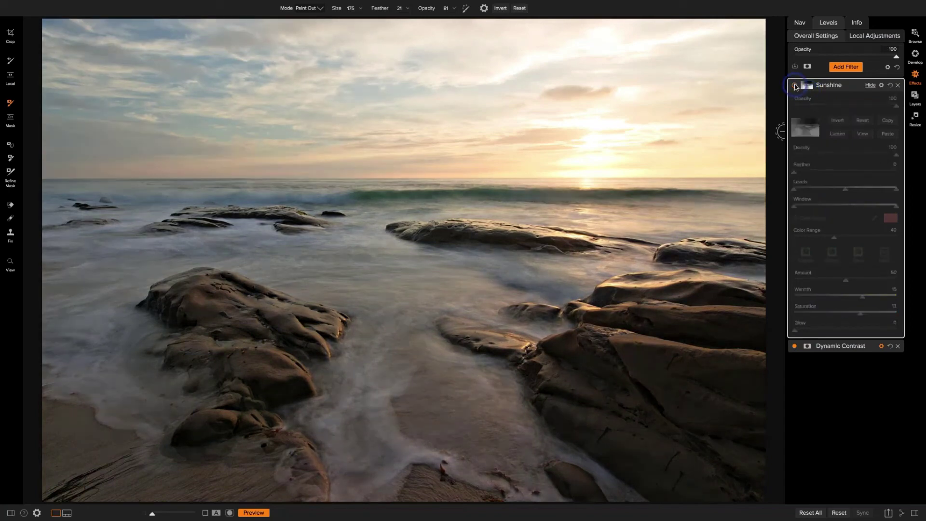
pyautogui.click(795, 86)
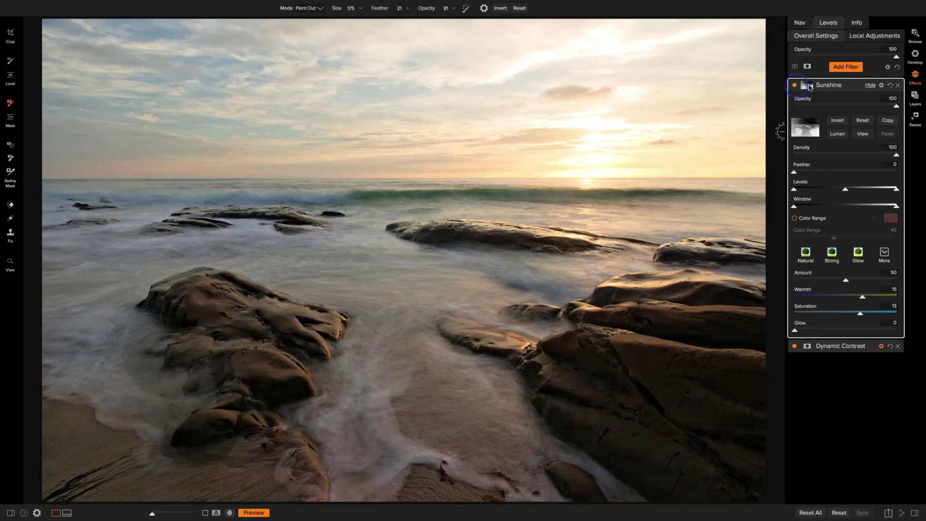
# Step: Add a Color Enhancer filter and apply its Sky preset
pyautogui.click(844, 67)
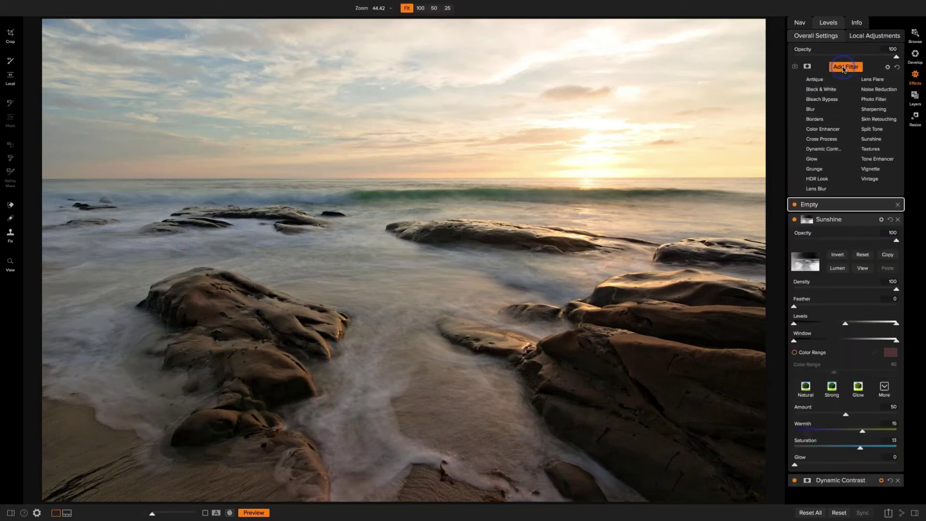
pyautogui.click(826, 130)
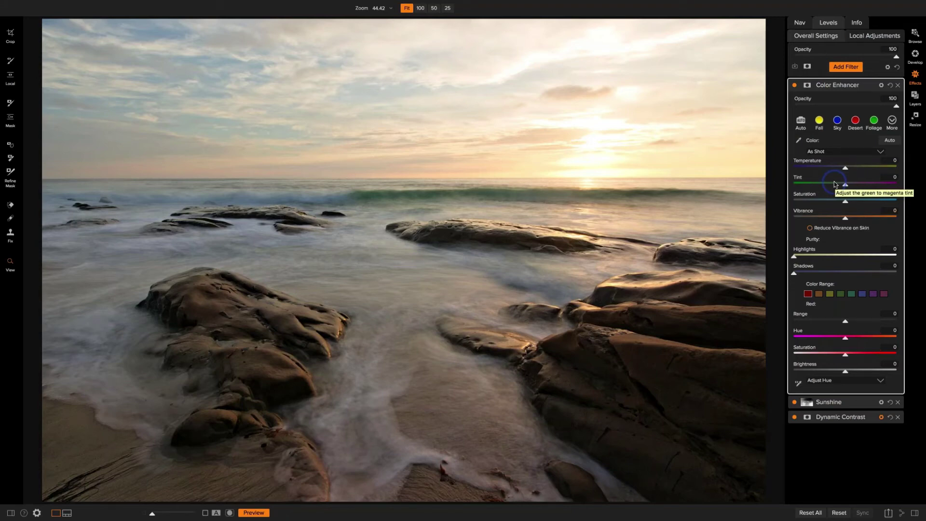
pyautogui.click(837, 123)
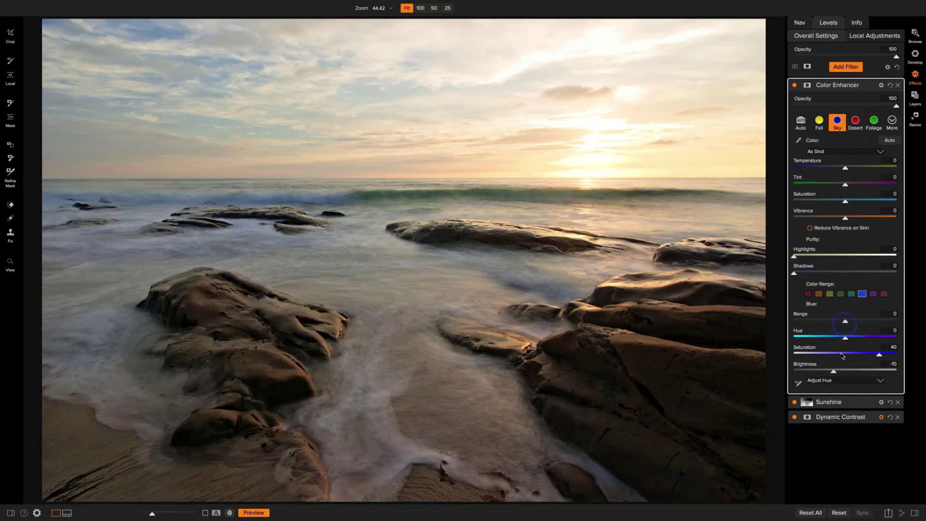
# Step: Review the Sky preset's hue, saturation and brightness settings across the color ranges from red to magenta
pyautogui.click(851, 294)
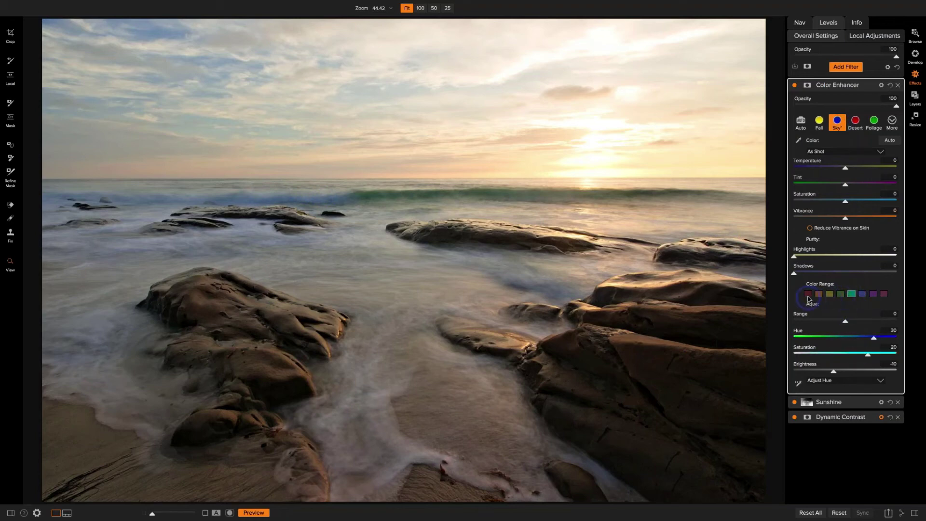
pyautogui.click(809, 295)
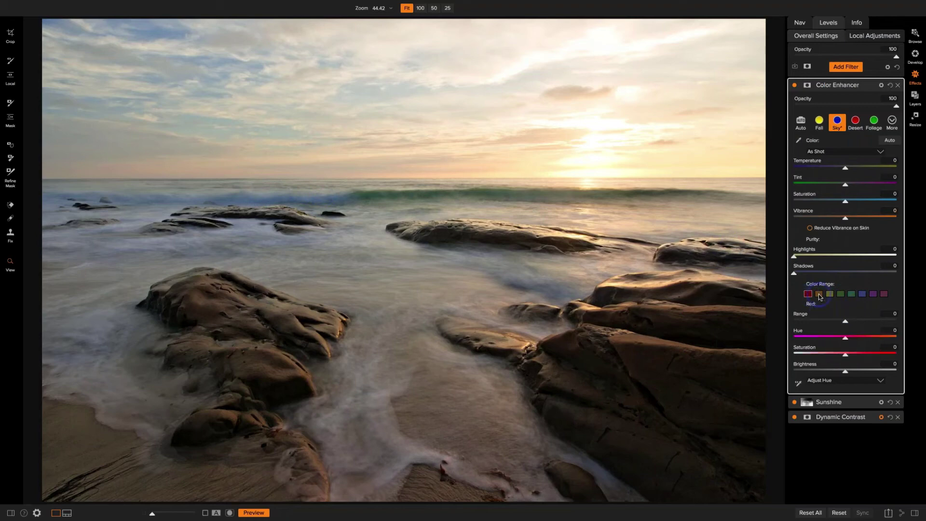
pyautogui.click(818, 294)
pyautogui.click(830, 294)
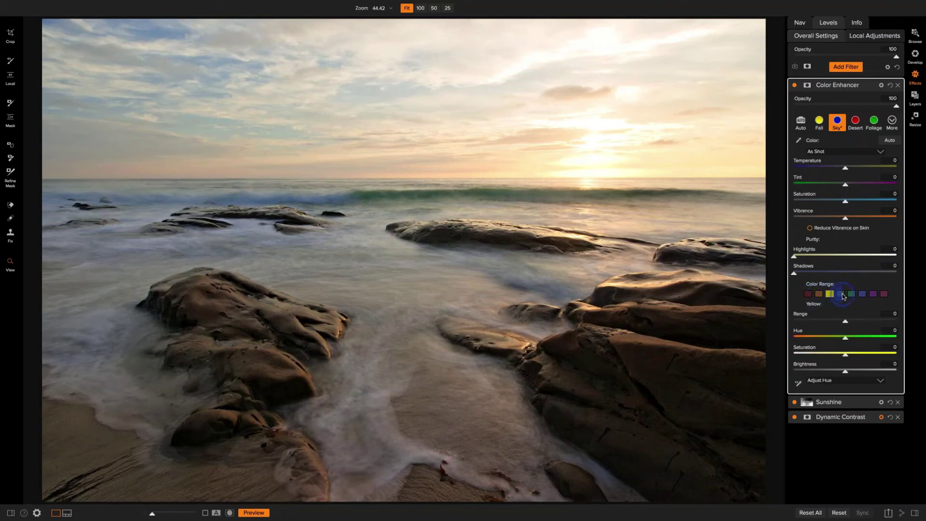
pyautogui.click(841, 294)
pyautogui.click(851, 294)
pyautogui.click(862, 294)
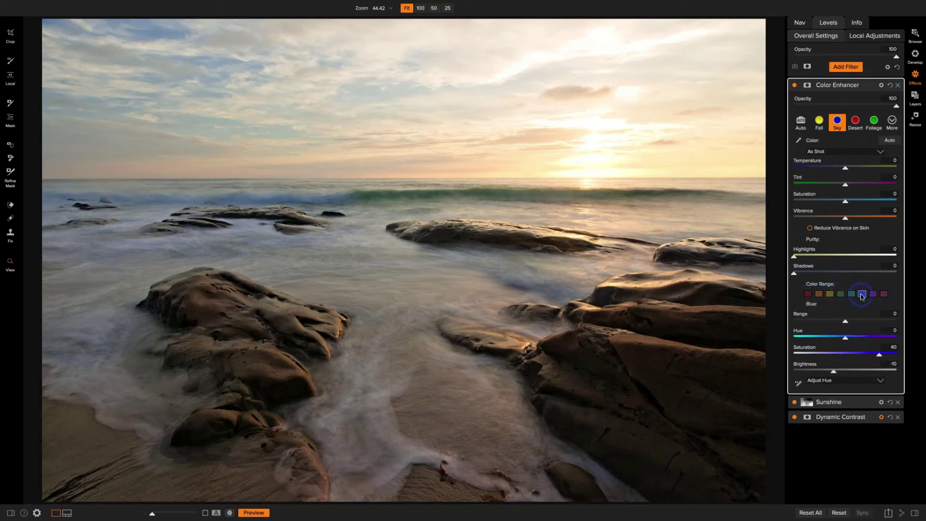
pyautogui.click(873, 294)
pyautogui.click(884, 294)
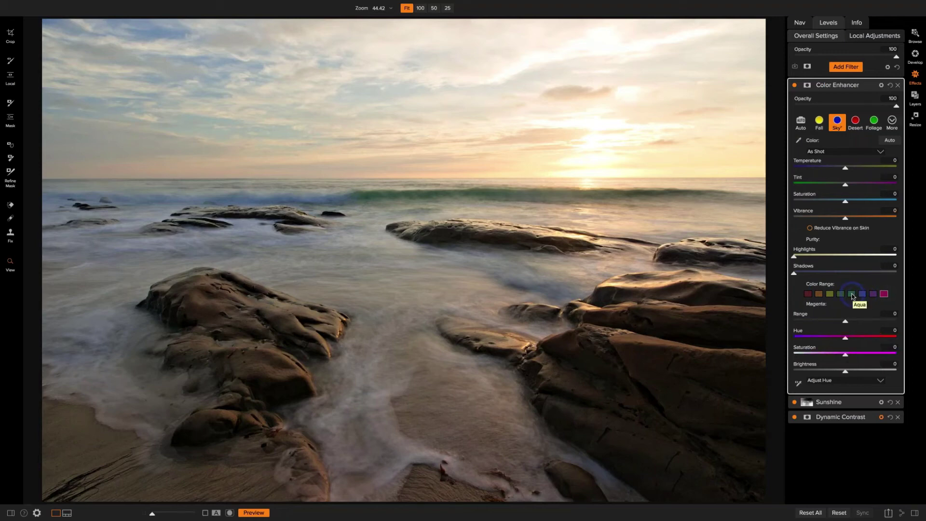
# Step: Set the brightness of the Aqua color range to 0 and switch to the Blue range
pyautogui.click(852, 294)
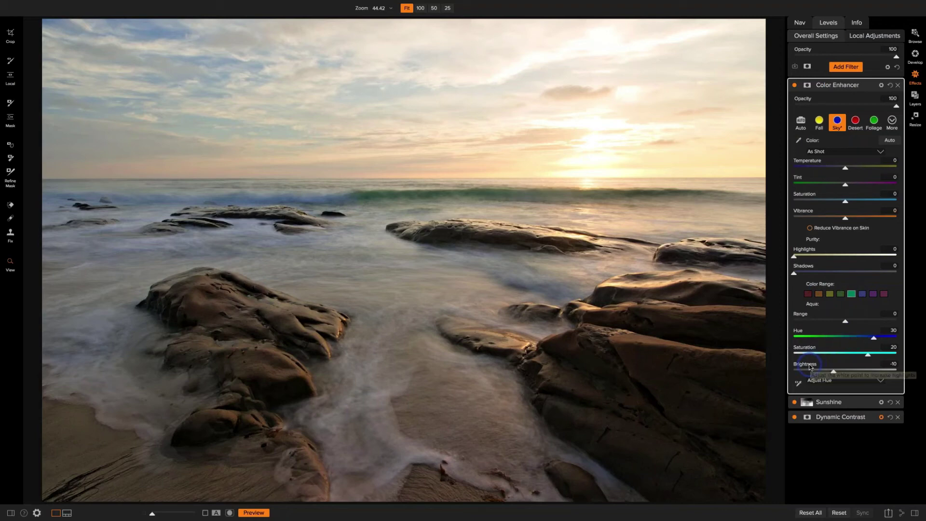
pyautogui.moveTo(834, 371); pyautogui.dragTo(840, 373)
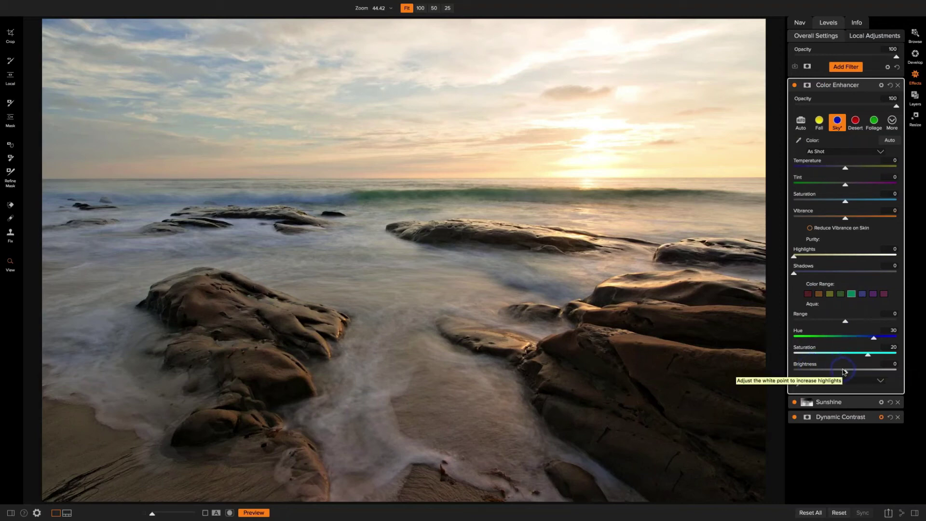
pyautogui.click(863, 294)
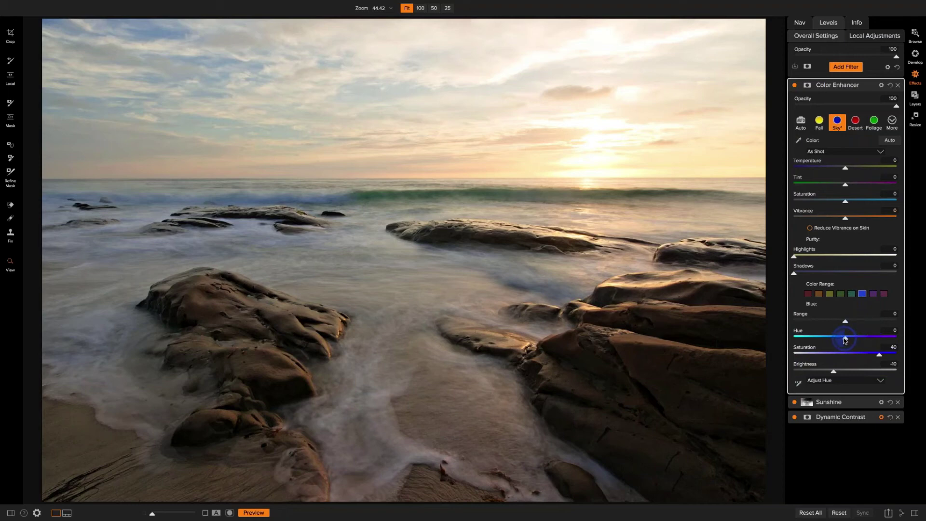
# Step: Set the Blue range's hue to -17 and compare the photo with and without the Color Enhancer filter
pyautogui.moveTo(845, 340); pyautogui.dragTo(826, 340)
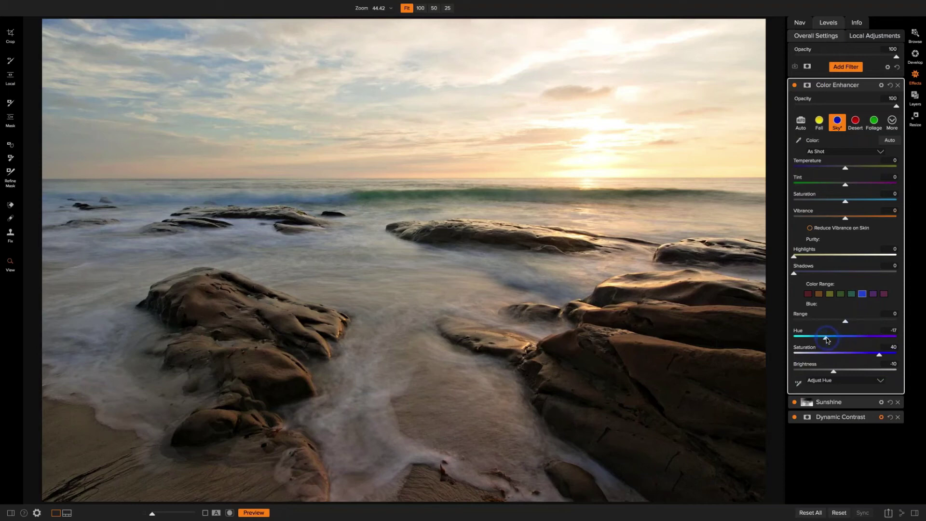
pyautogui.click(833, 372)
pyautogui.click(795, 85)
pyautogui.click(794, 86)
pyautogui.click(795, 85)
pyautogui.click(794, 86)
# Step: Add a second Color Enhancer filter and set its Orange range to saturation 8 and brightness 6
pyautogui.click(844, 67)
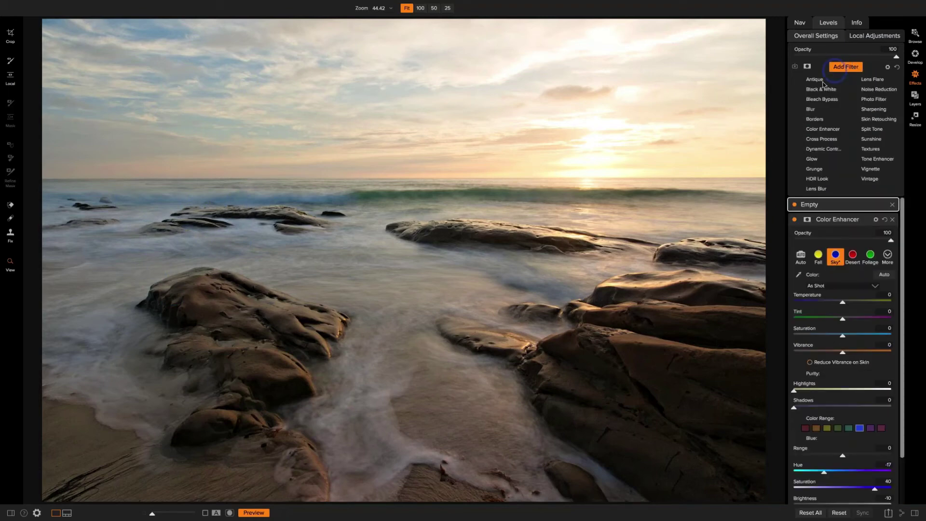
pyautogui.click(821, 130)
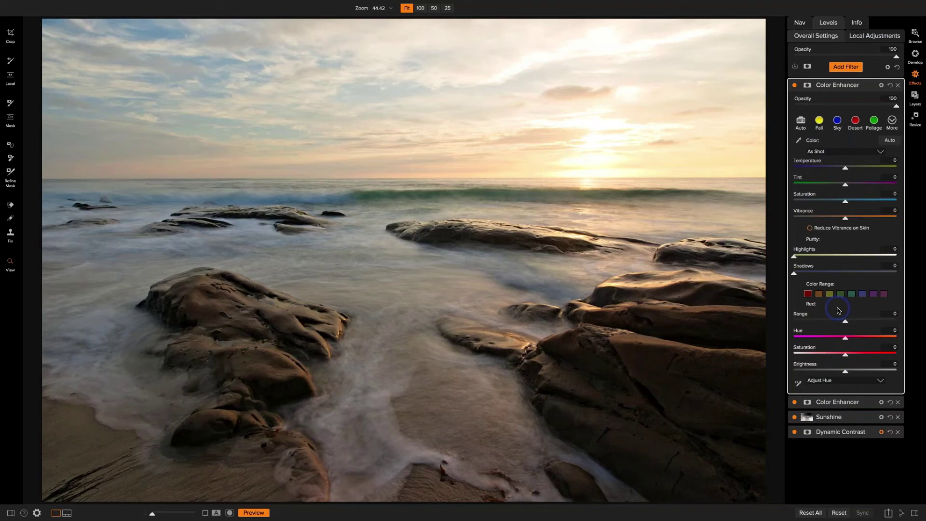
pyautogui.click(819, 294)
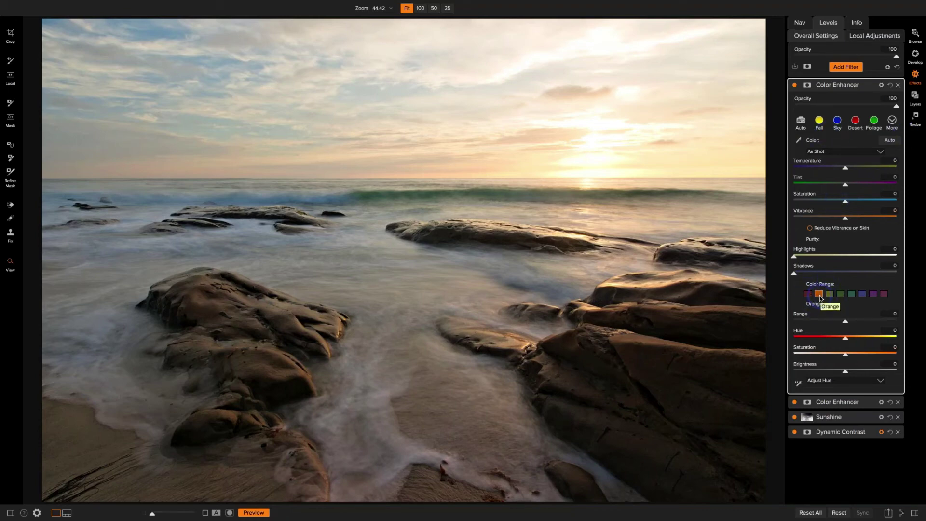
pyautogui.click(846, 356)
pyautogui.moveTo(847, 357)
pyautogui.mouseDown()
pyautogui.moveTo(890, 355)
pyautogui.moveTo(854, 356)
pyautogui.mouseUp()
pyautogui.click(808, 295)
pyautogui.click(820, 296)
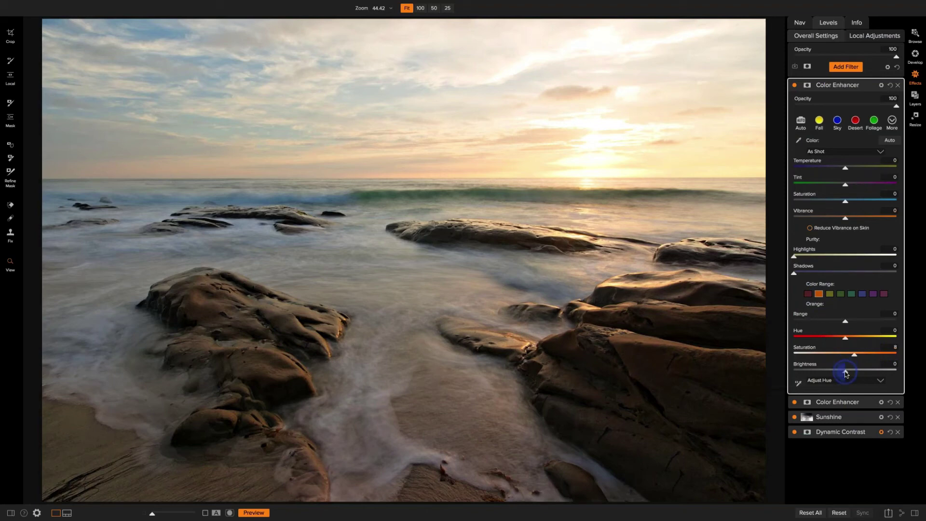
pyautogui.moveTo(847, 374); pyautogui.dragTo(852, 374)
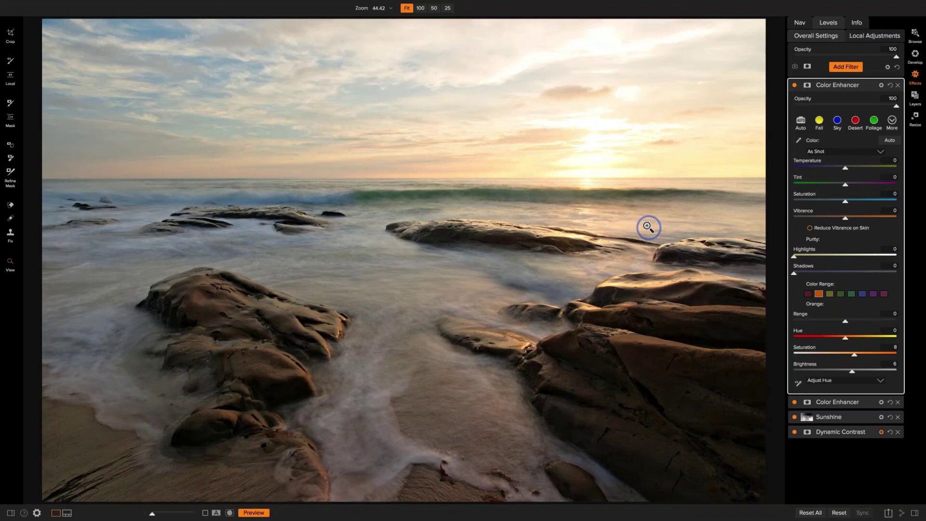
# Step: Add a Glow filter with an amount of 72 and a halo of 15
pyautogui.click(839, 67)
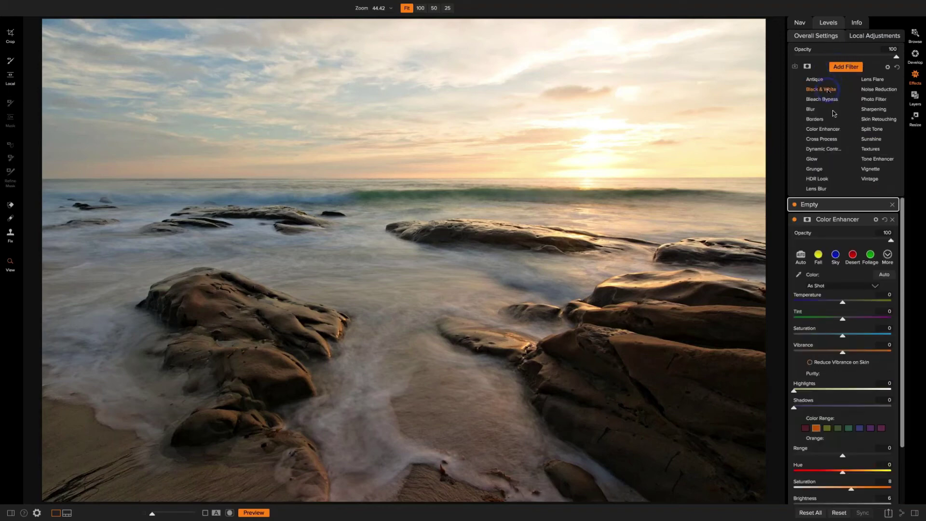
pyautogui.click(812, 159)
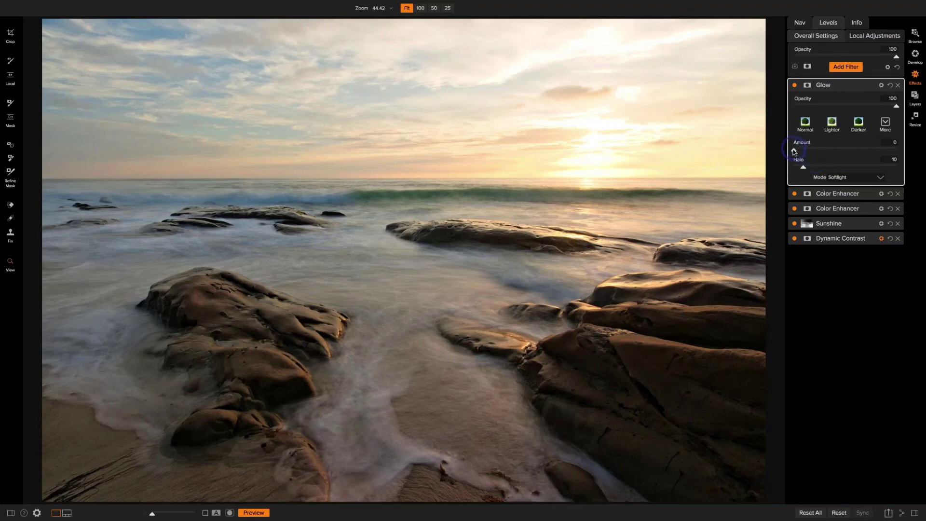
pyautogui.moveTo(819, 153); pyautogui.dragTo(837, 153)
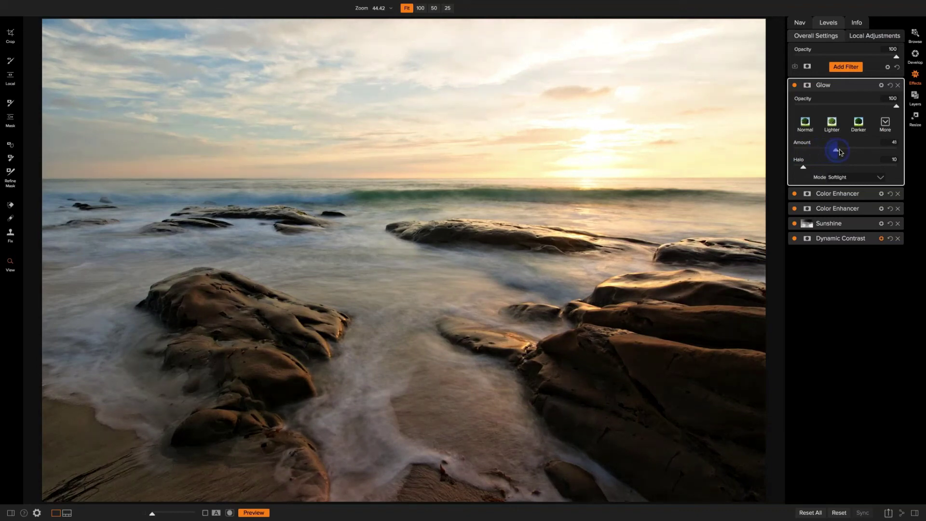
pyautogui.moveTo(839, 153); pyautogui.dragTo(869, 151)
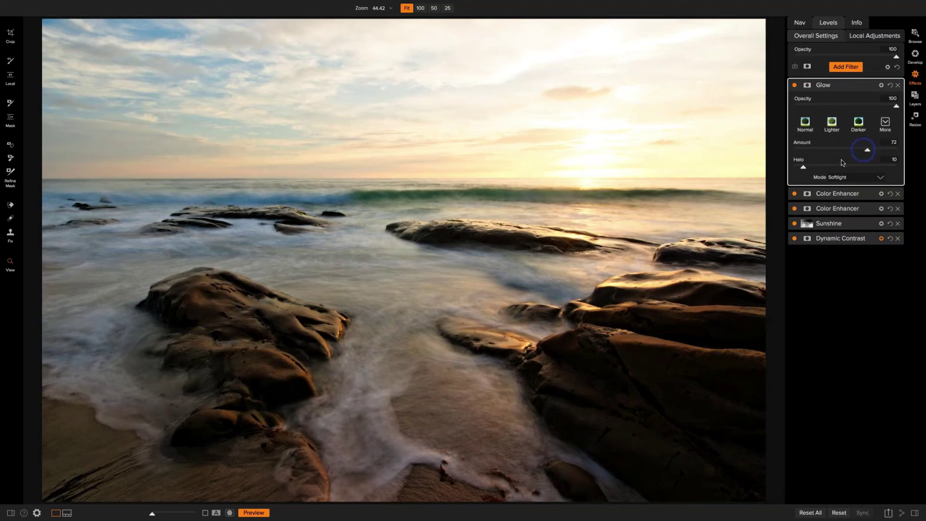
pyautogui.moveTo(803, 167)
pyautogui.mouseDown()
pyautogui.moveTo(820, 169)
pyautogui.moveTo(795, 165)
pyautogui.moveTo(810, 168)
pyautogui.mouseUp()
# Step: Try the Darken mode for the glow and go back to Softlight
pyautogui.click(841, 179)
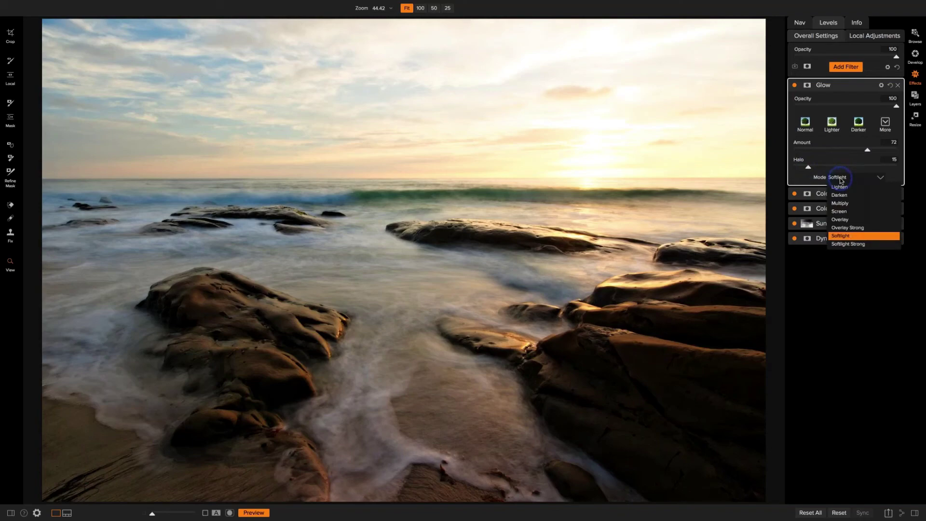
pyautogui.click(845, 196)
pyautogui.click(844, 238)
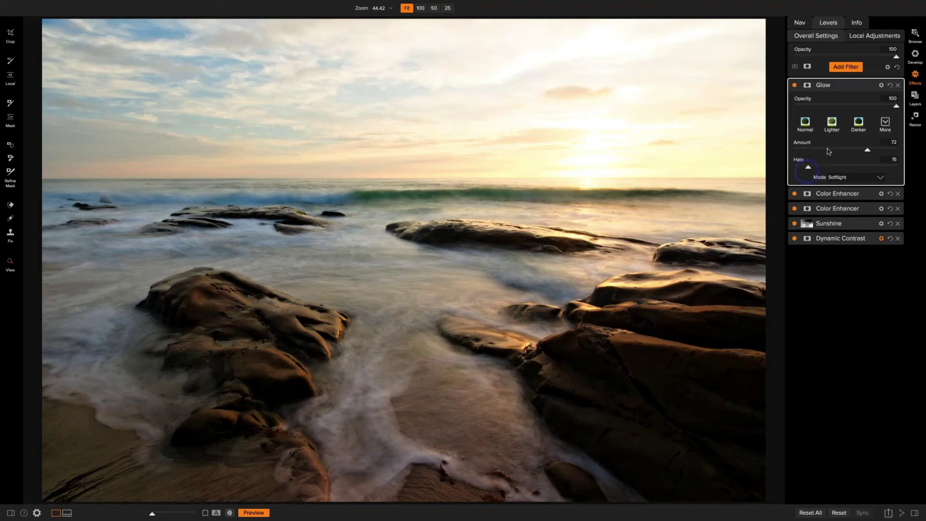
# Step: Apply a luminosity mask to the Glow filter and display the mask in grayscale
pyautogui.click(881, 86)
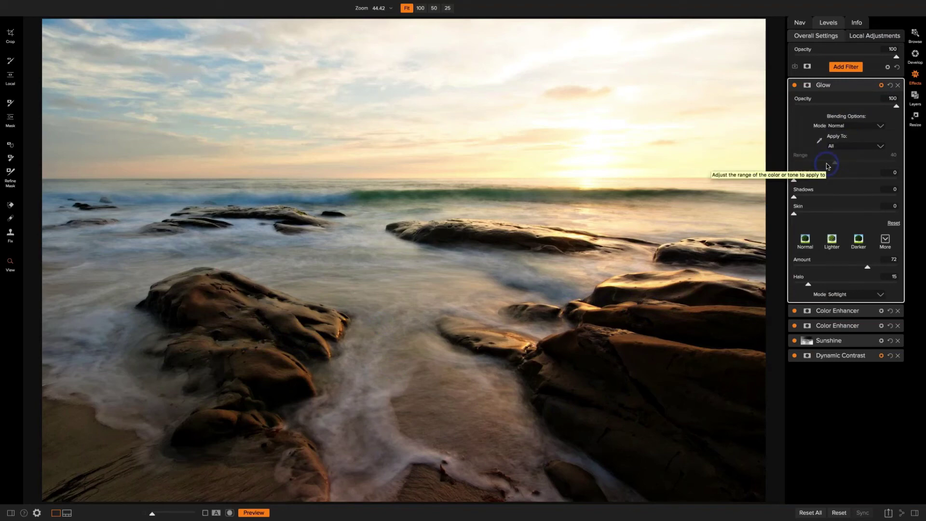
pyautogui.click(808, 87)
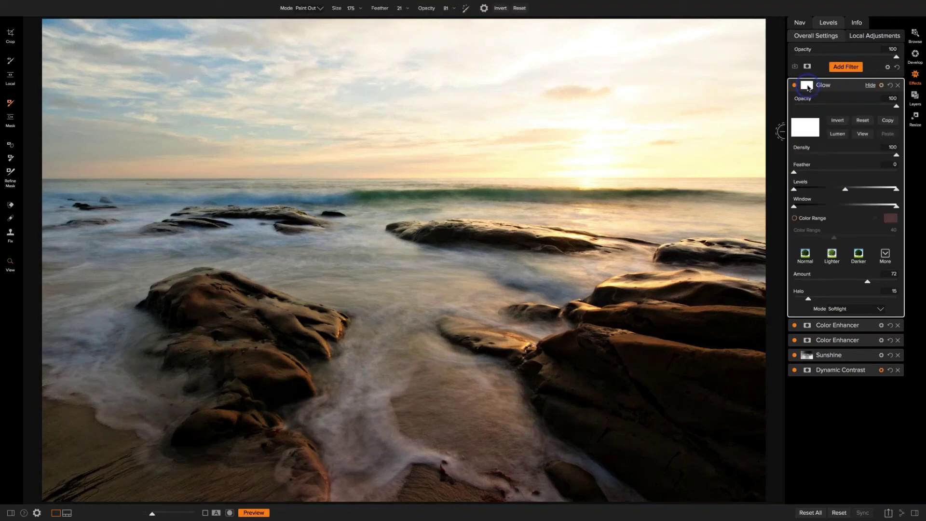
pyautogui.click(838, 135)
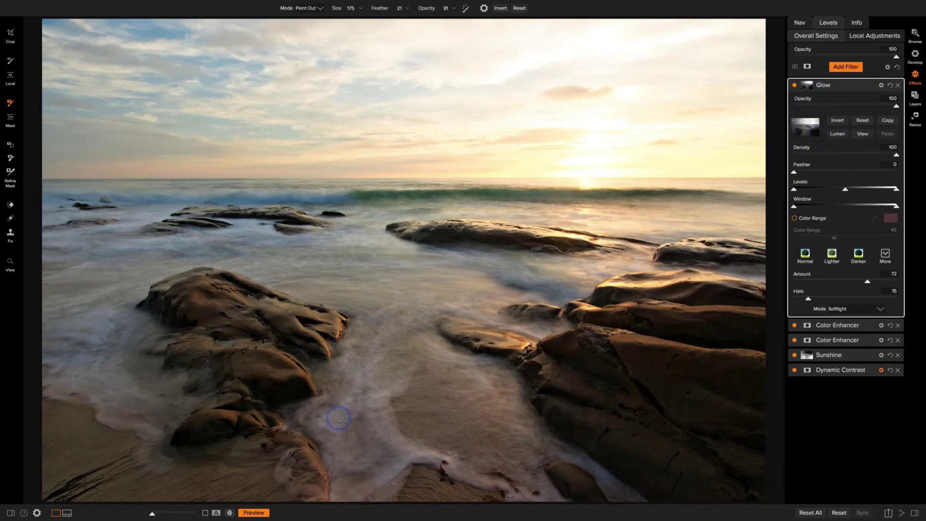
pyautogui.click(230, 513)
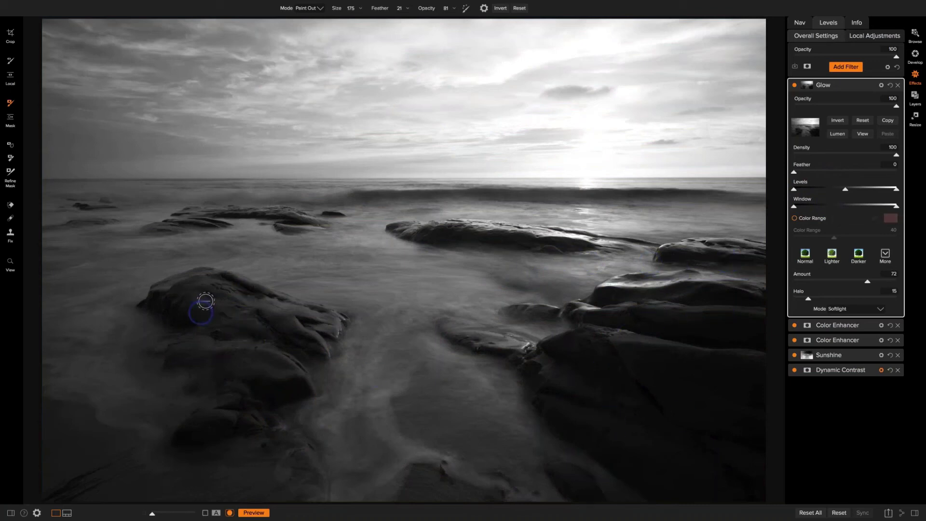
# Step: Compare the photo with and without the masked Glow filter and hide the mask view
pyautogui.click(795, 86)
pyautogui.click(794, 86)
pyautogui.hotkey('ctrl', 'm')
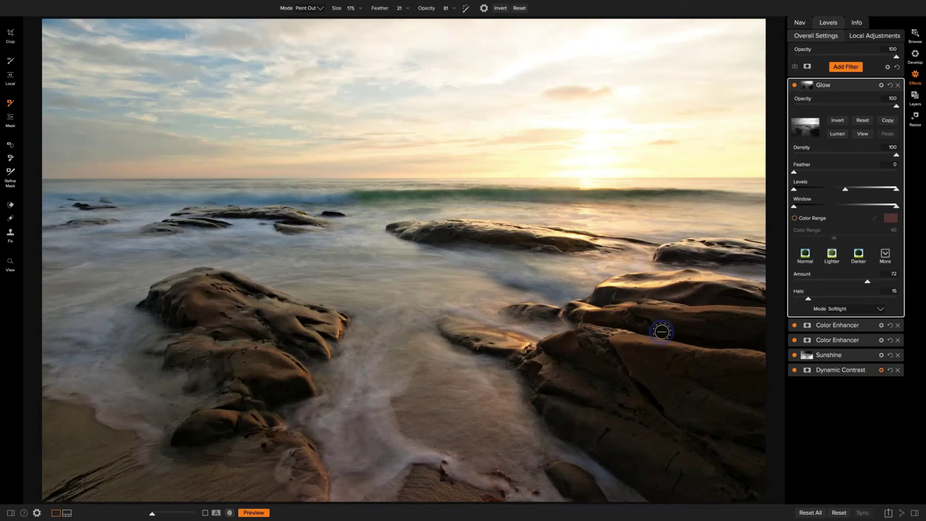
# Step: Narrow the Glow mask's Window range from both the dark and bright ends and compare the photo with and without the glow
pyautogui.hotkey('ctrl', 'm')
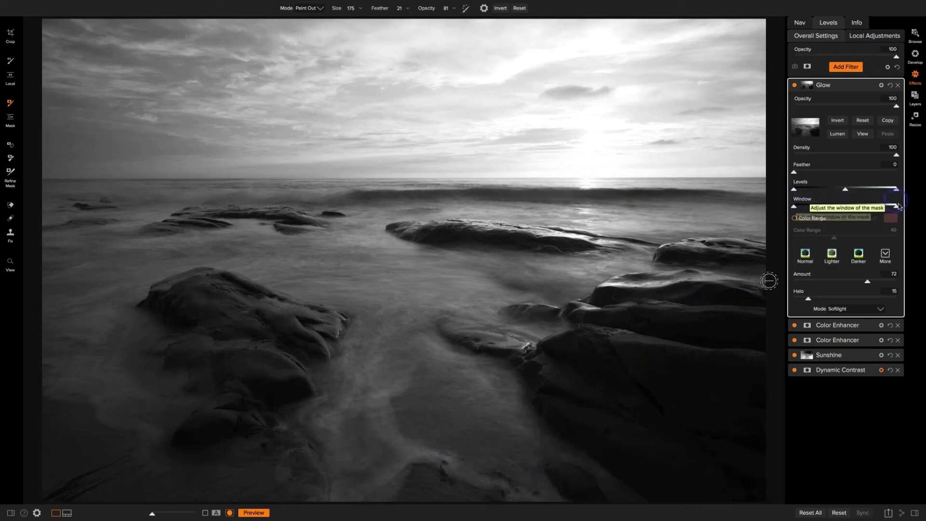
pyautogui.click(897, 206)
pyautogui.click(803, 207)
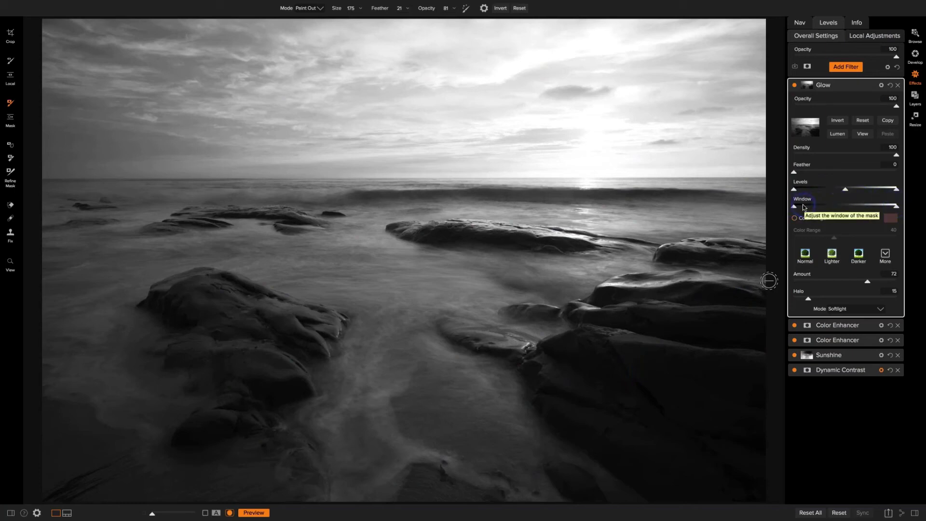
pyautogui.moveTo(800, 207); pyautogui.dragTo(834, 210)
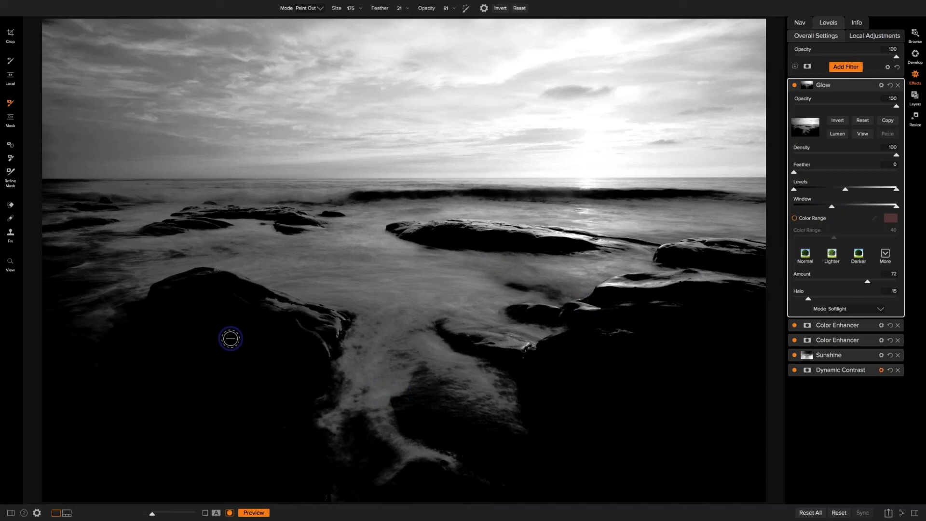
pyautogui.click(896, 208)
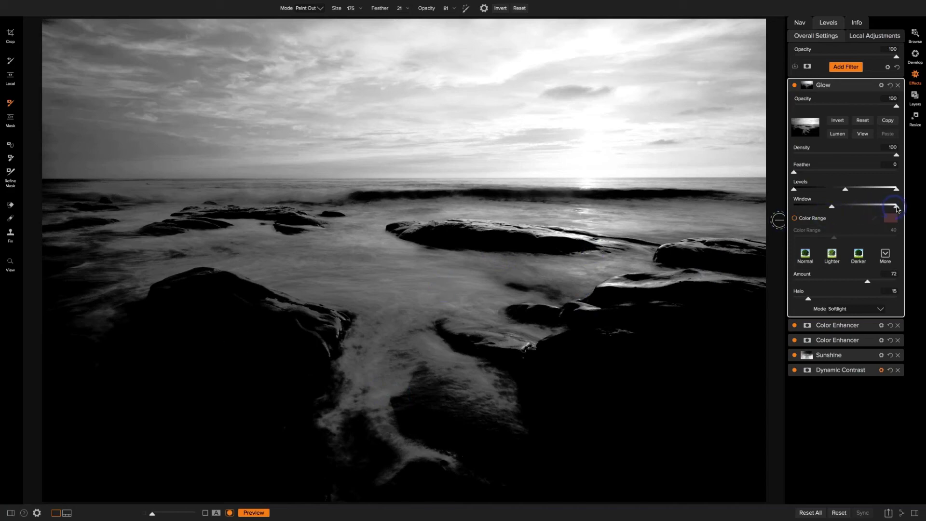
pyautogui.moveTo(896, 207); pyautogui.dragTo(893, 208)
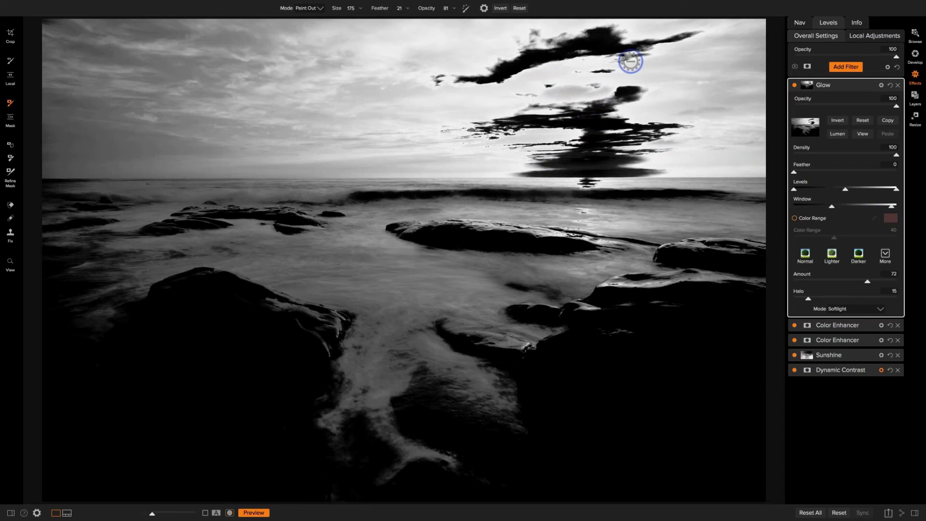
pyautogui.hotkey('ctrl', 'm')
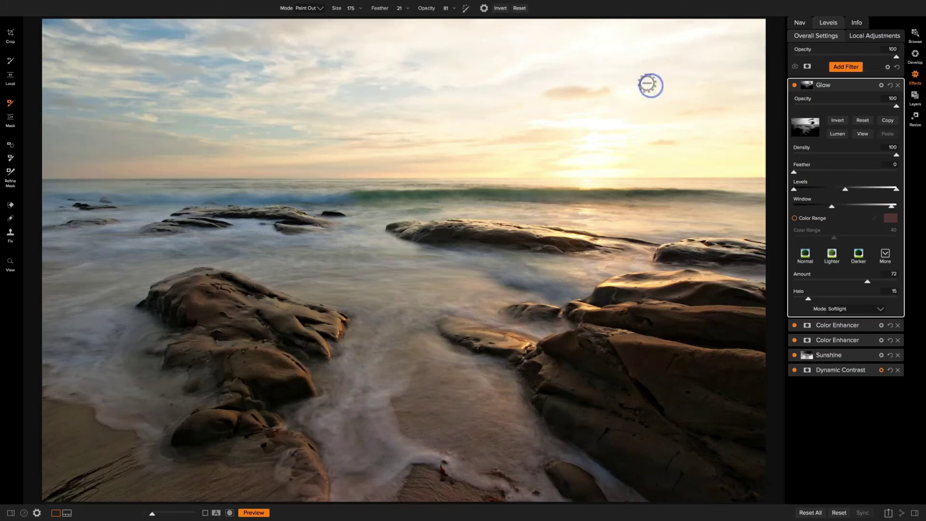
pyautogui.click(795, 86)
pyautogui.click(795, 85)
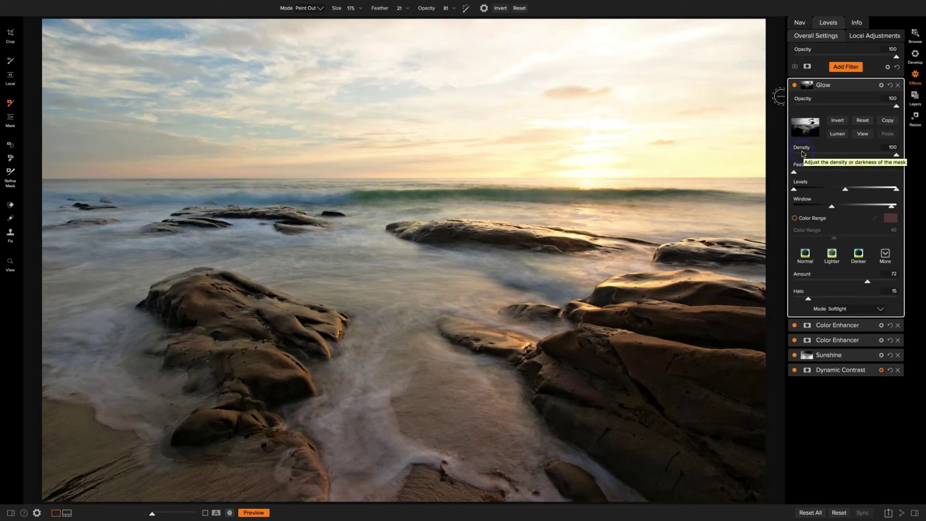
# Step: Lower the dark limit of the Glow mask's Window range slightly and recheck the photo with the filter off and on
pyautogui.hotkey('ctrl', 'm')
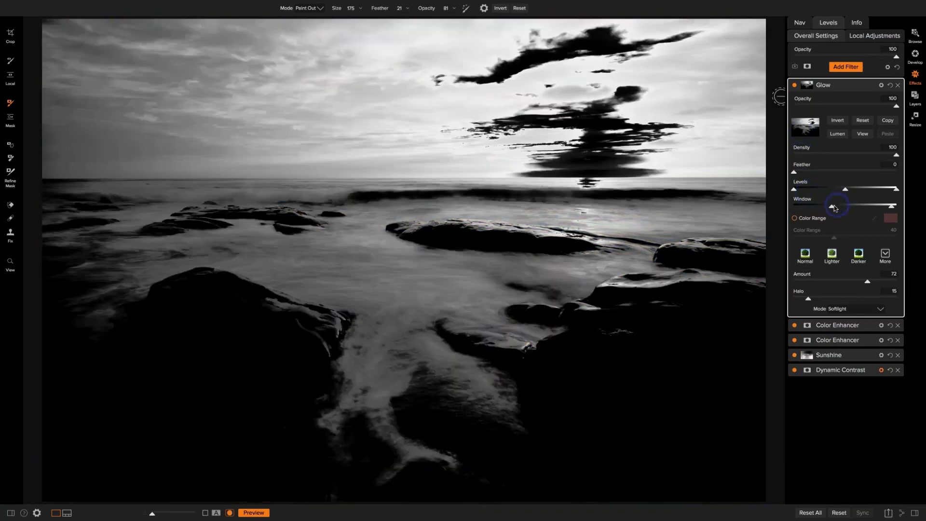
pyautogui.moveTo(831, 208); pyautogui.dragTo(829, 208)
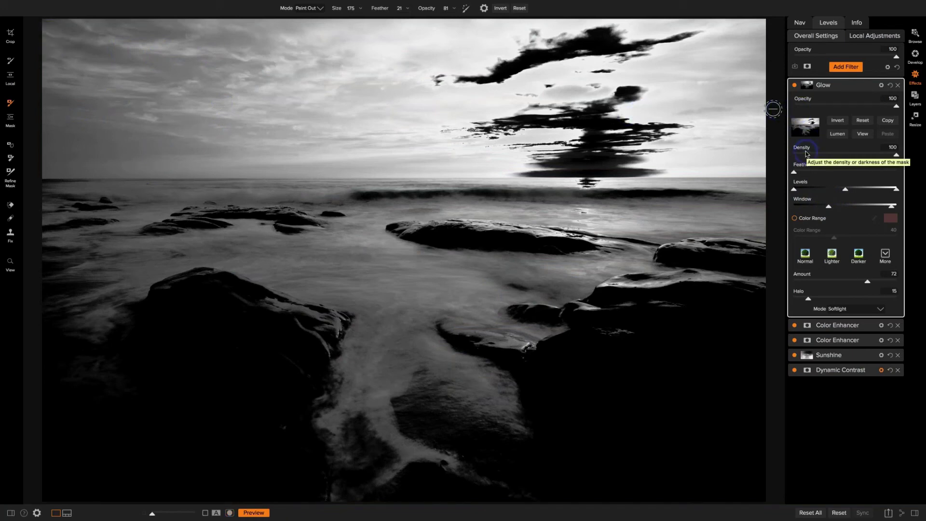
pyautogui.hotkey('ctrl', 'm')
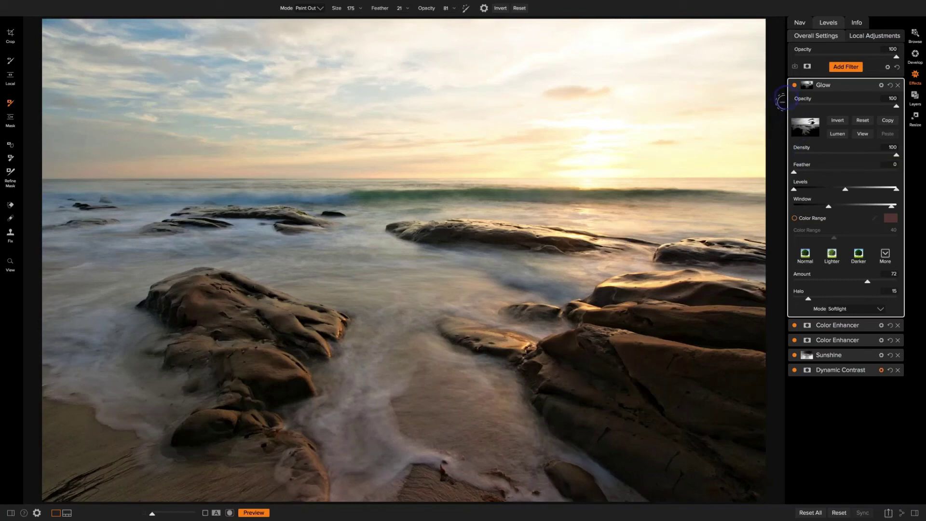
pyautogui.click(794, 85)
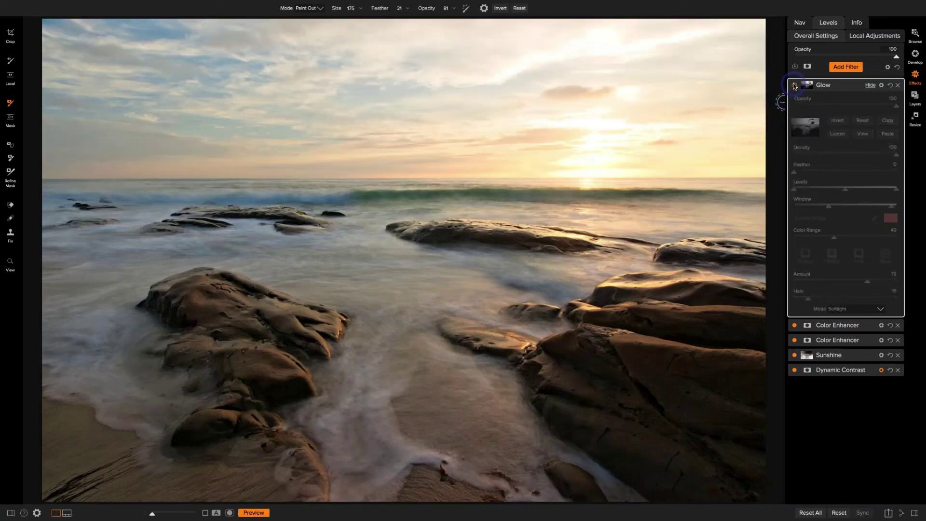
pyautogui.click(794, 85)
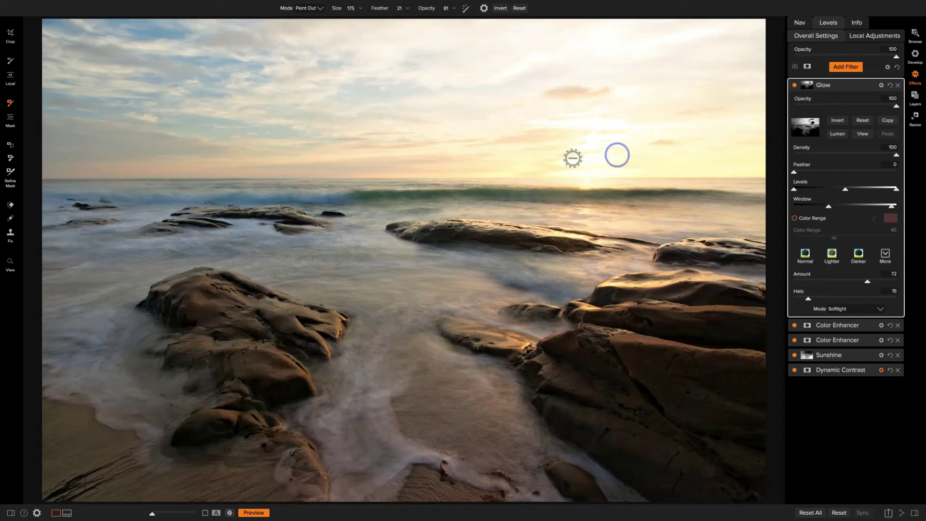
# Step: Set the Highlights protection in the Glow filter's blending options to 34 and check the filter's effect
pyautogui.click(881, 86)
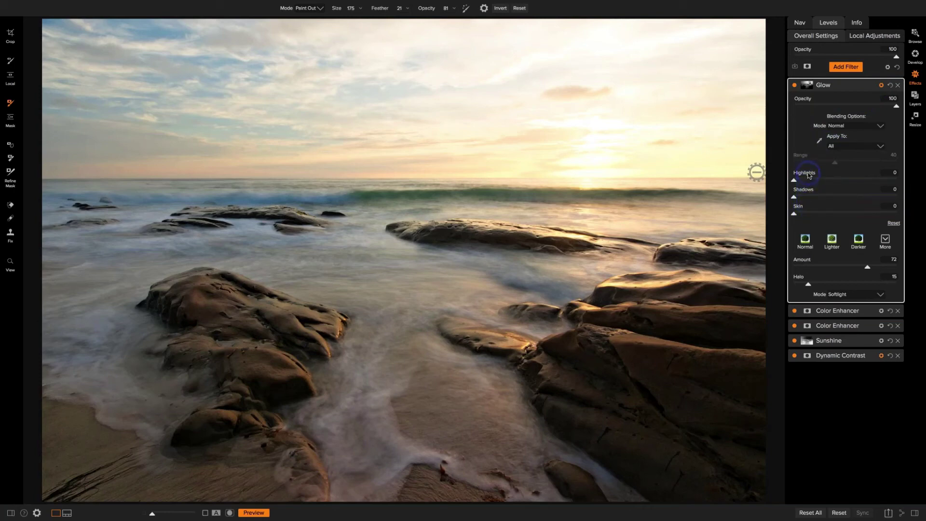
pyautogui.moveTo(794, 180); pyautogui.dragTo(873, 180)
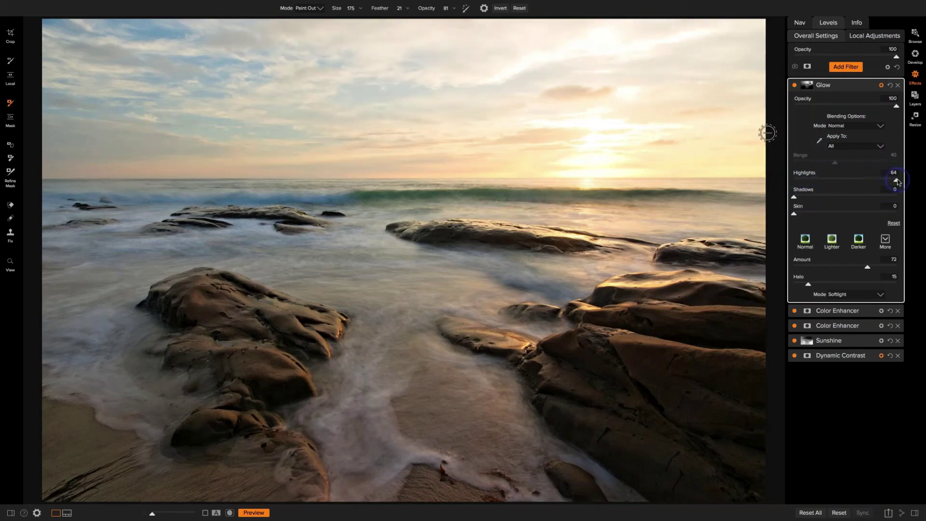
pyautogui.moveTo(898, 182); pyautogui.dragTo(851, 186)
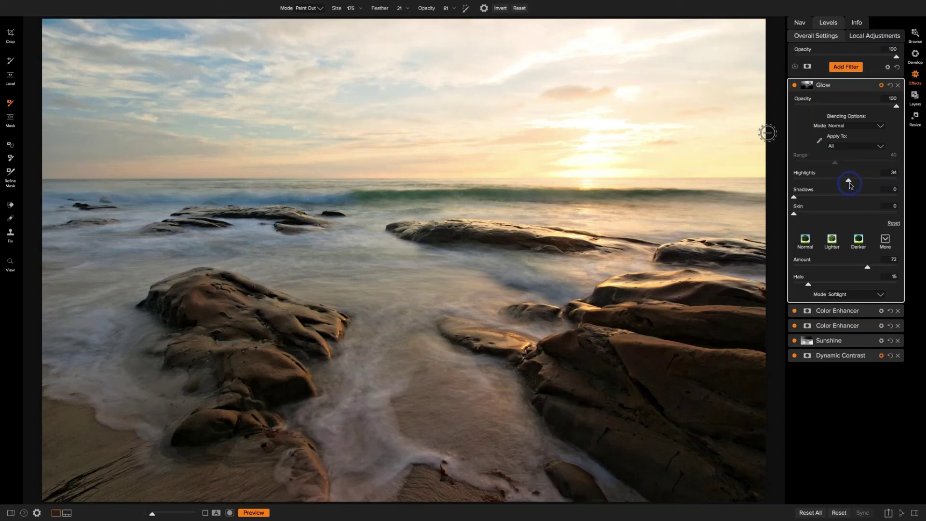
pyautogui.click(794, 85)
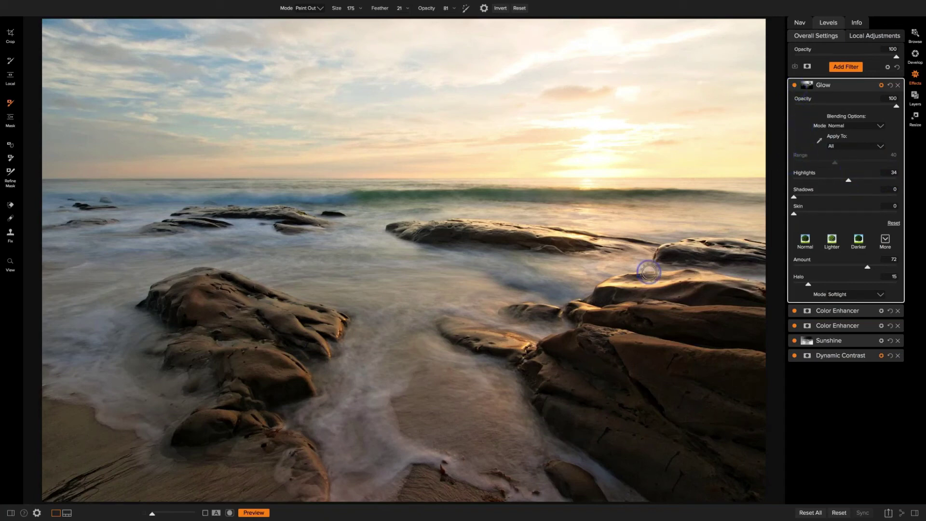
# Step: Reopen the Glow filter's mask settings and brush out the glow on the large foreground rock
pyautogui.click(805, 89)
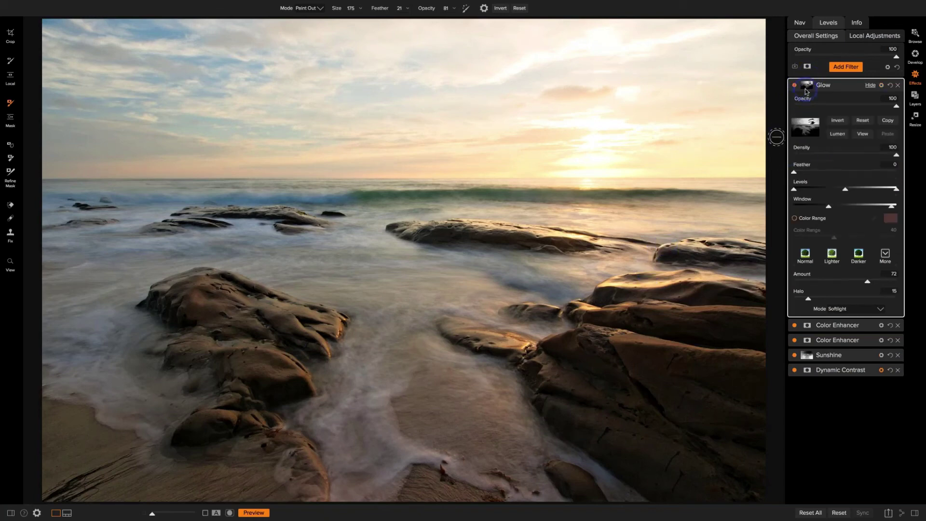
pyautogui.click(802, 188)
pyautogui.moveTo(589, 363); pyautogui.dragTo(577, 371)
pyautogui.click(570, 360)
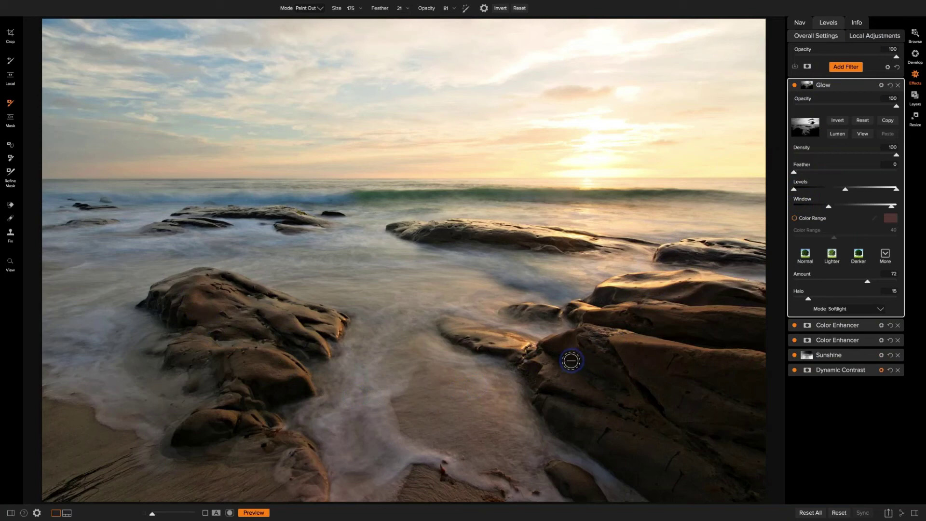
# Step: Reopen the Glow filter's blending options and compare the photo with the filter switched off and on
pyautogui.click(881, 87)
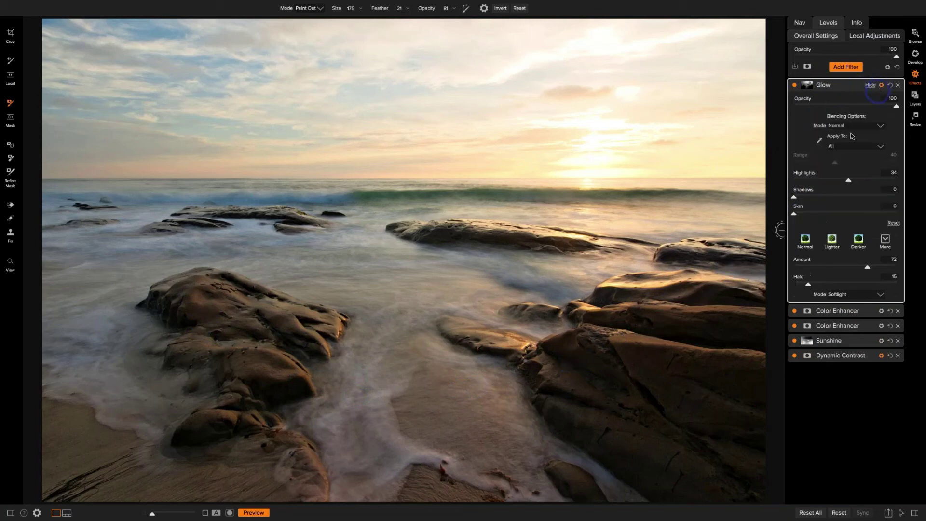
pyautogui.moveTo(822, 182); pyautogui.dragTo(830, 182)
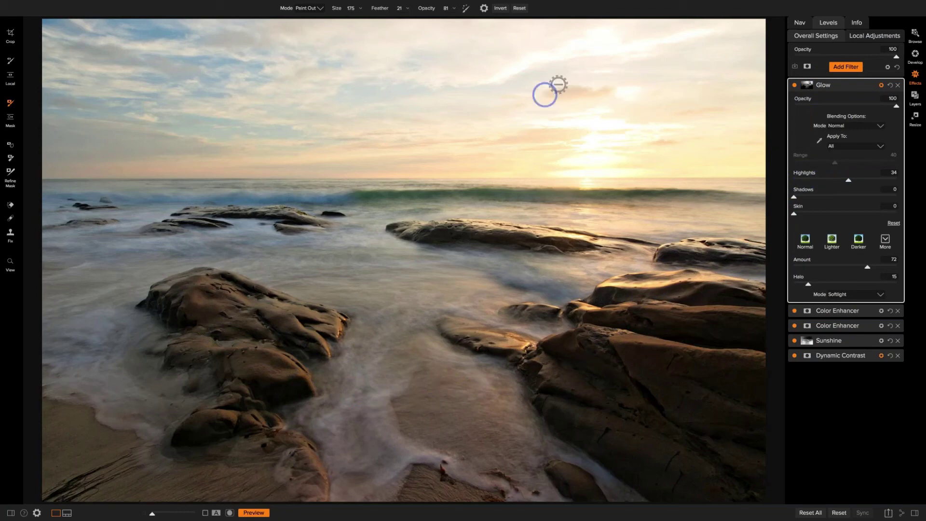
pyautogui.click(794, 86)
pyautogui.click(795, 86)
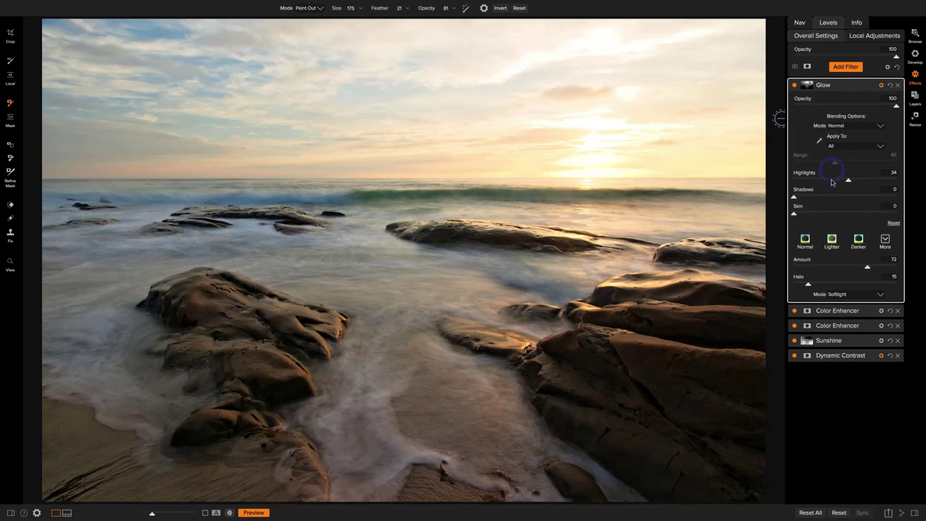
# Step: In the upper Color Enhancer, test the orange color range with its Range and Saturation both at 100
pyautogui.click(853, 311)
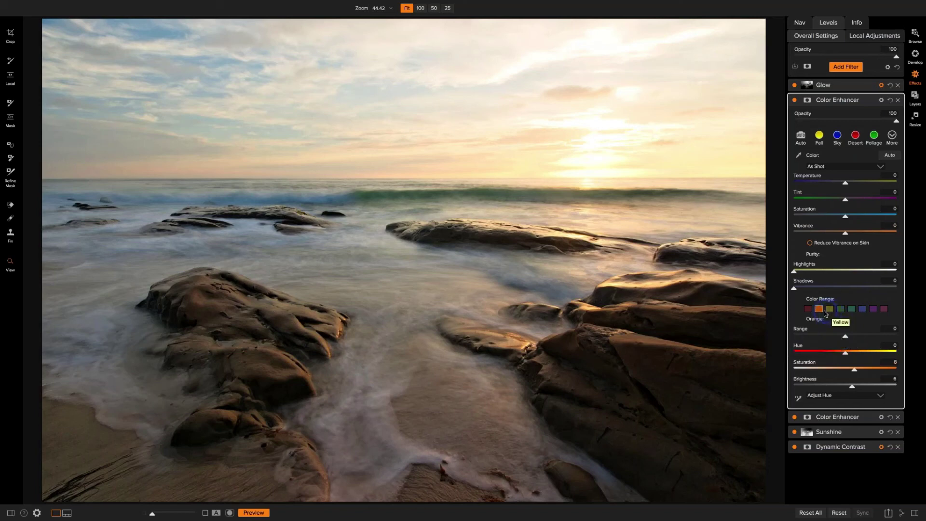
pyautogui.moveTo(845, 338); pyautogui.dragTo(901, 339)
pyautogui.moveTo(895, 337); pyautogui.dragTo(841, 336)
pyautogui.click(846, 337)
pyautogui.moveTo(851, 368); pyautogui.dragTo(898, 371)
pyautogui.moveTo(846, 336); pyautogui.dragTo(910, 336)
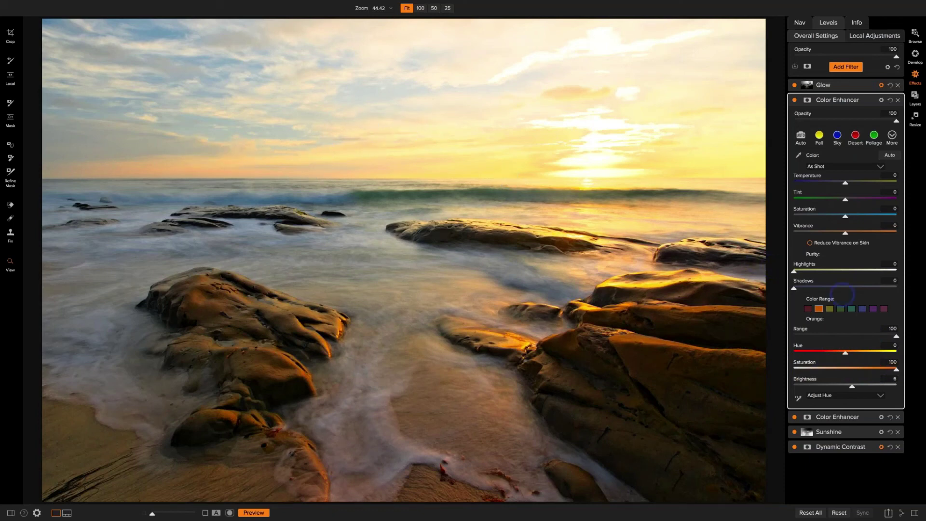
# Step: Sweep the orange Range between its lowest and highest limits to compare which colors the oversaturation affects
pyautogui.moveTo(896, 337); pyautogui.dragTo(796, 348)
pyautogui.click(840, 336)
pyautogui.click(889, 337)
pyautogui.click(895, 337)
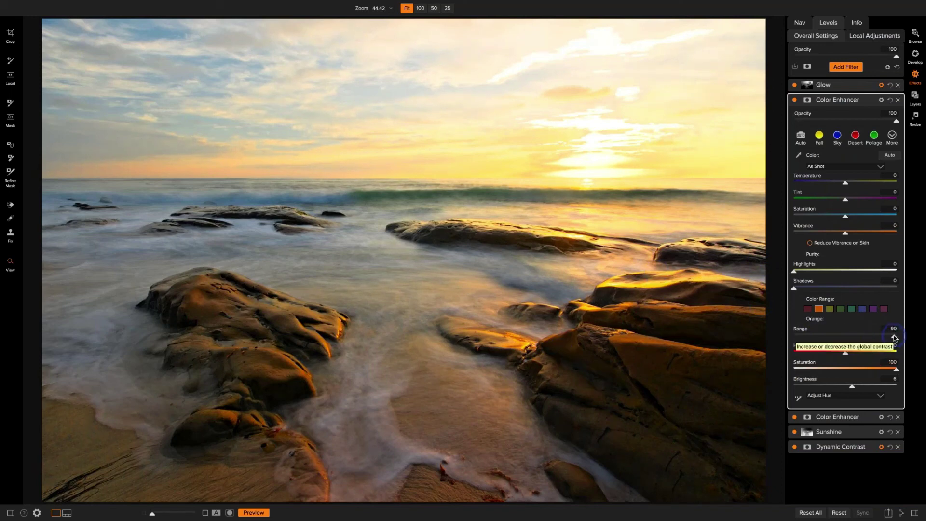
pyautogui.click(782, 341)
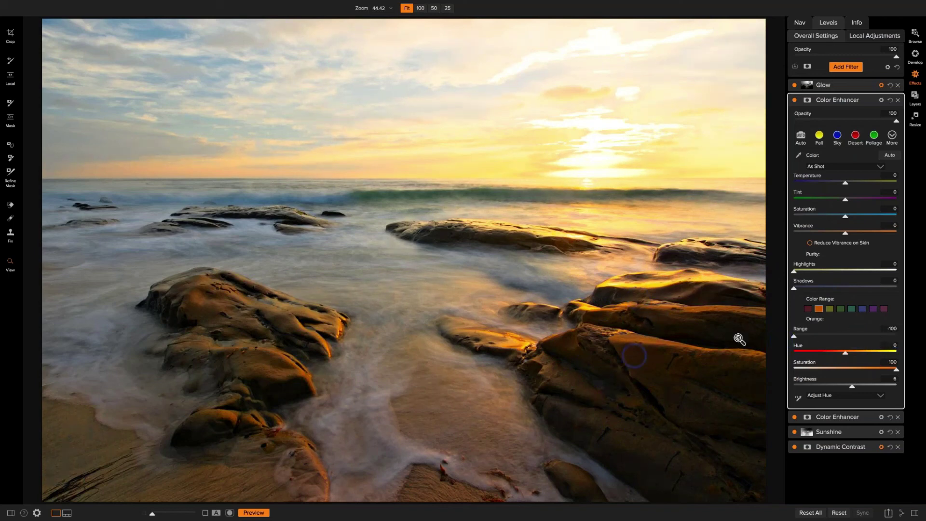
pyautogui.click(794, 338)
pyautogui.moveTo(794, 338); pyautogui.dragTo(864, 334)
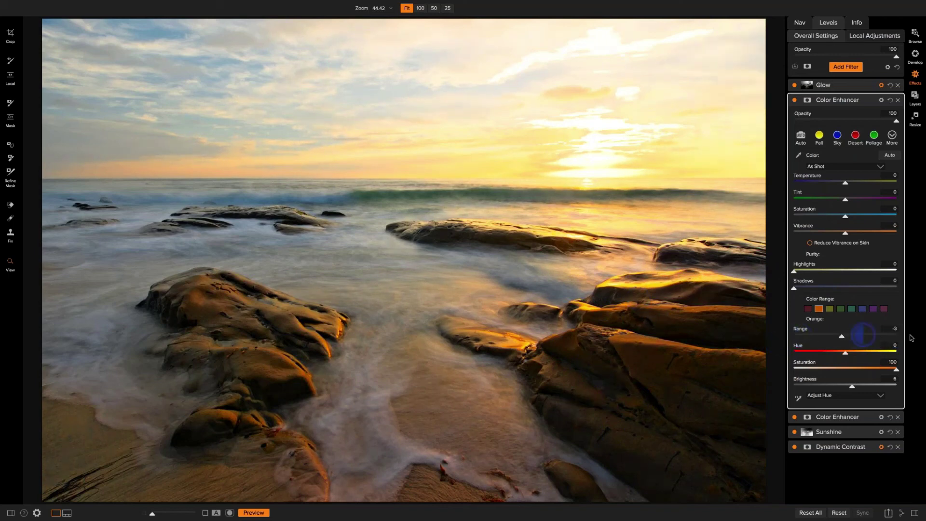
# Step: Reset the orange Range in the Color Enhancer to its default and set the orange Saturation to 9
pyautogui.doubleClick(801, 330)
pyautogui.click(844, 338)
pyautogui.click(896, 370)
pyautogui.moveTo(896, 369); pyautogui.dragTo(855, 371)
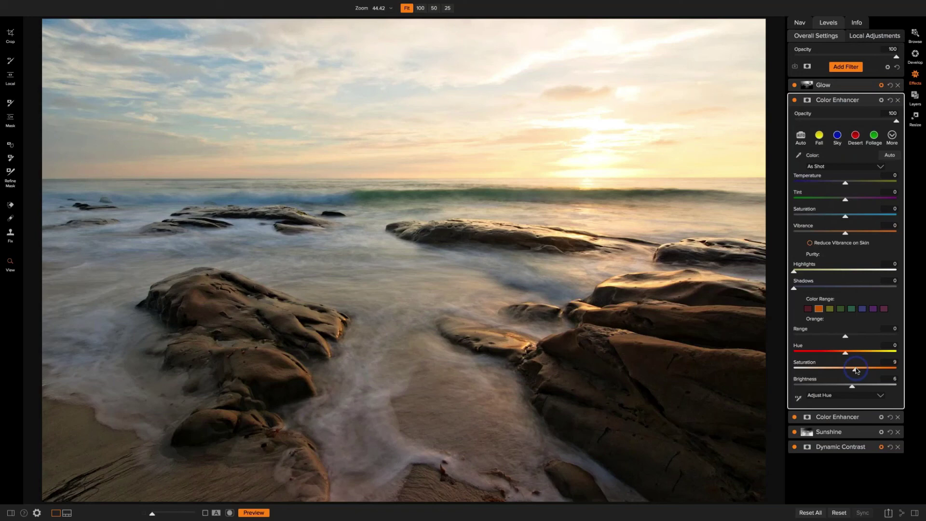
# Step: Try a second Dynamic Contrast filter above Glow with Small at 52 and Medium at 53, and remove it
pyautogui.click(848, 87)
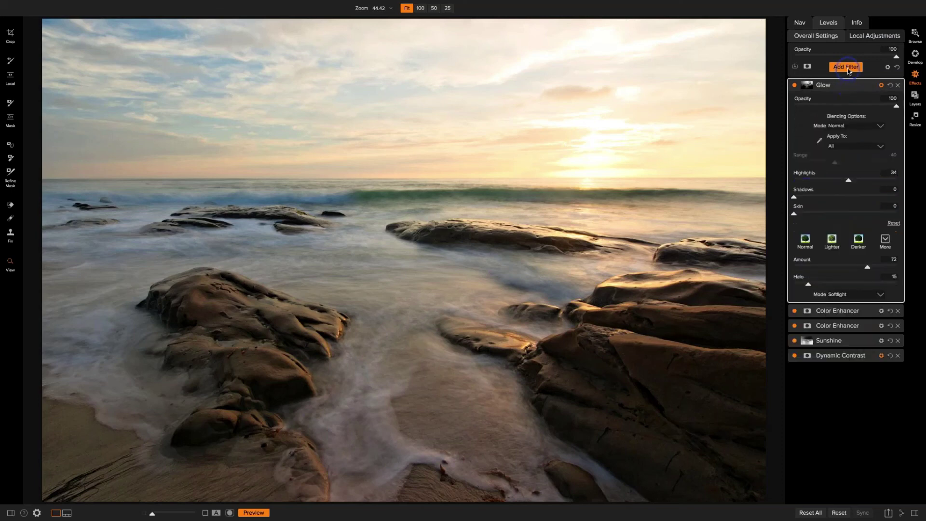
pyautogui.click(848, 69)
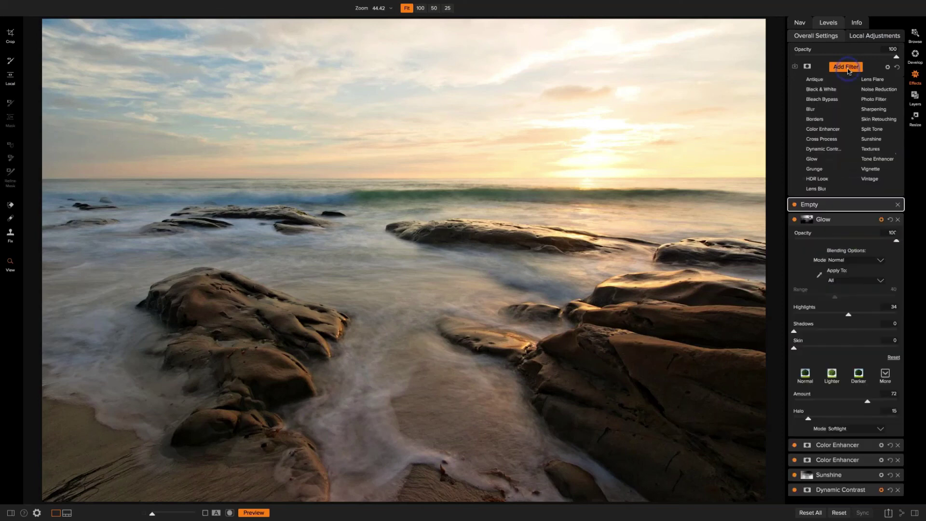
pyautogui.click(830, 149)
pyautogui.moveTo(853, 171); pyautogui.dragTo(874, 156)
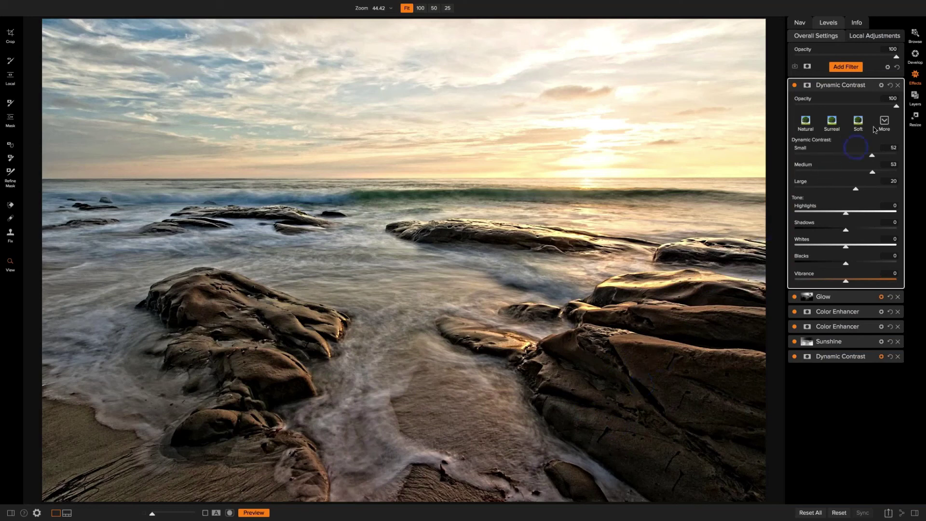
pyautogui.click(898, 85)
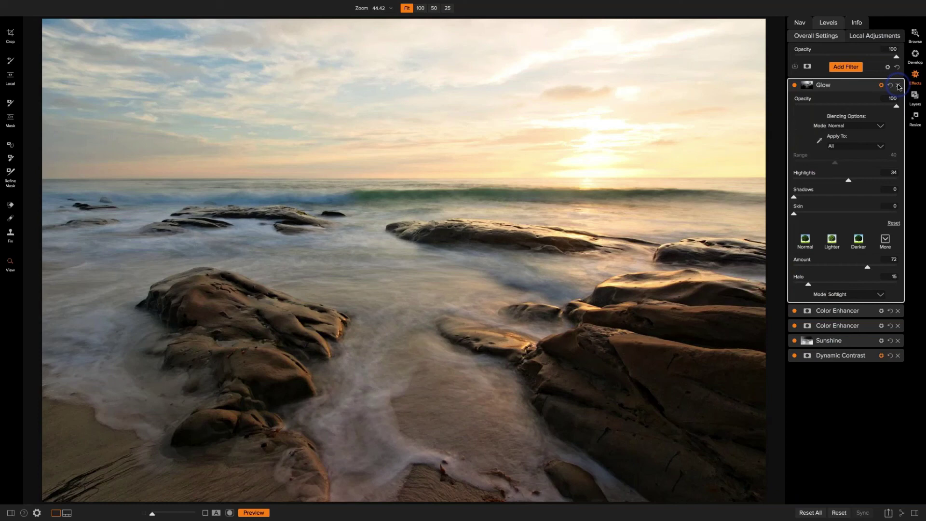
# Step: Switch to Develop and set the Purity Highlights in the Tone & Color settings to 5
pyautogui.click(915, 56)
pyautogui.click(819, 70)
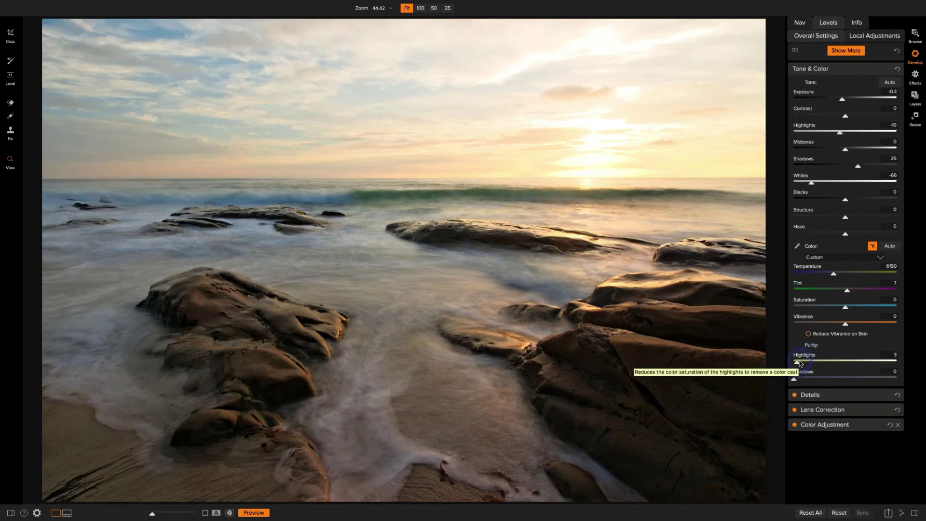
pyautogui.moveTo(799, 363); pyautogui.dragTo(810, 365)
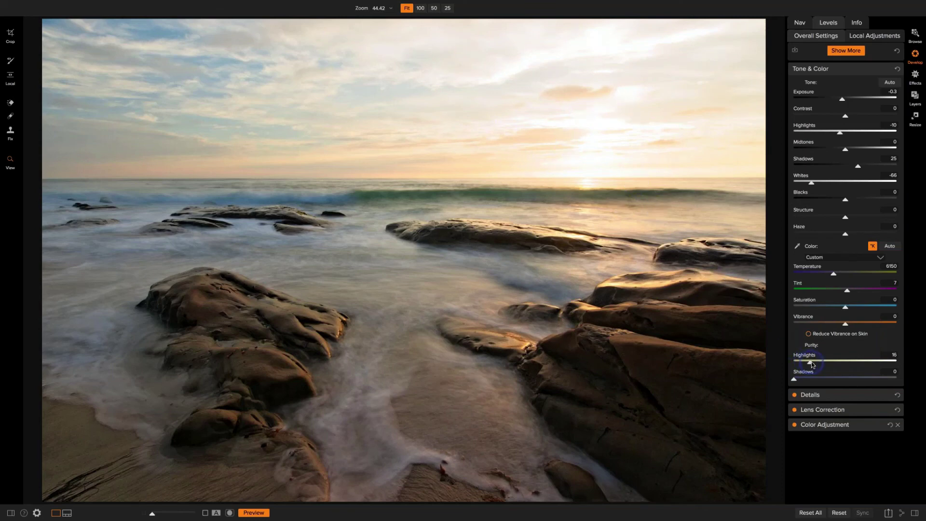
pyautogui.moveTo(812, 365); pyautogui.dragTo(800, 366)
# Step: Return to Effects and review the Color Enhancer and Dynamic Contrast filters in the stack
pyautogui.click(915, 75)
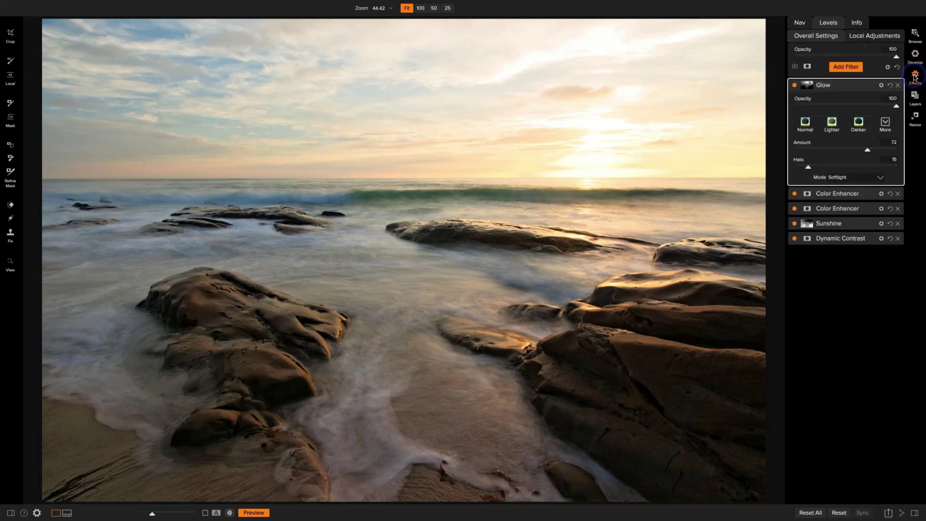
pyautogui.click(834, 195)
pyautogui.click(844, 239)
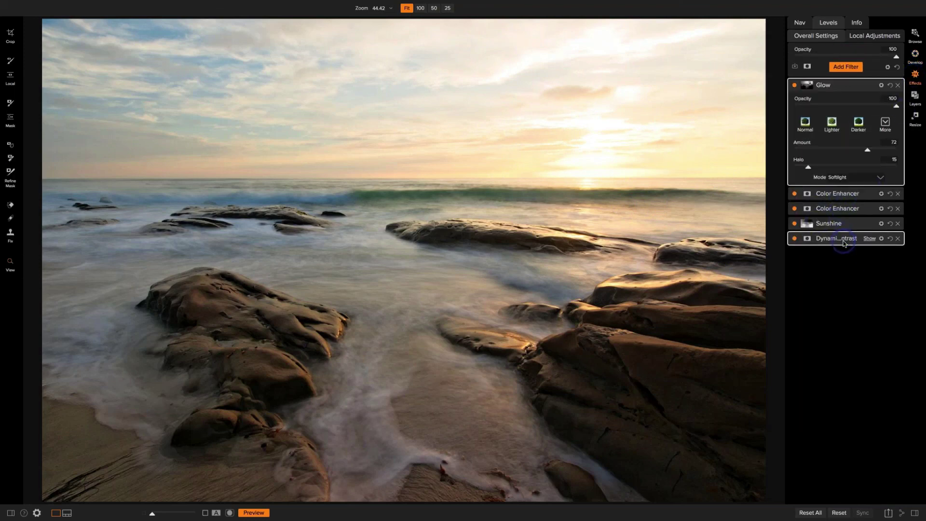
pyautogui.click(842, 189)
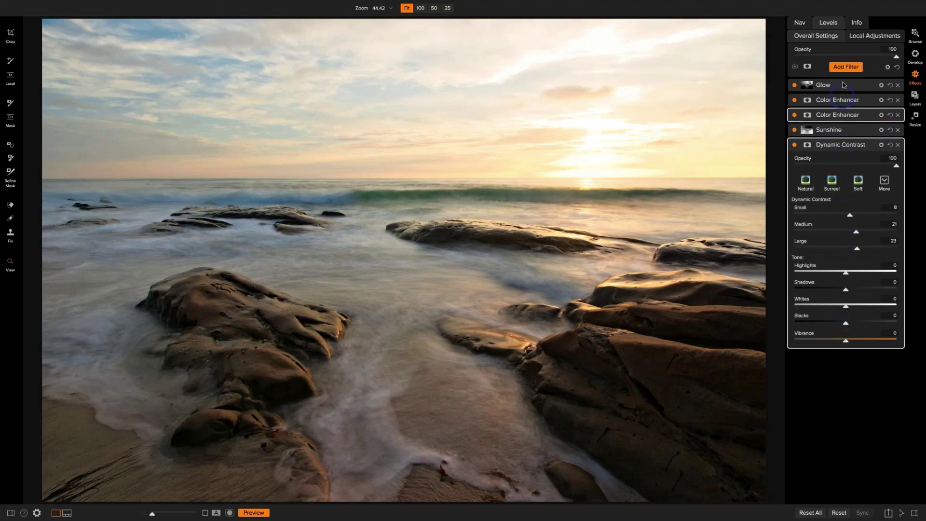
# Step: Try adding a Tone Enhancer filter on top of the stack and delete it again
pyautogui.click(844, 67)
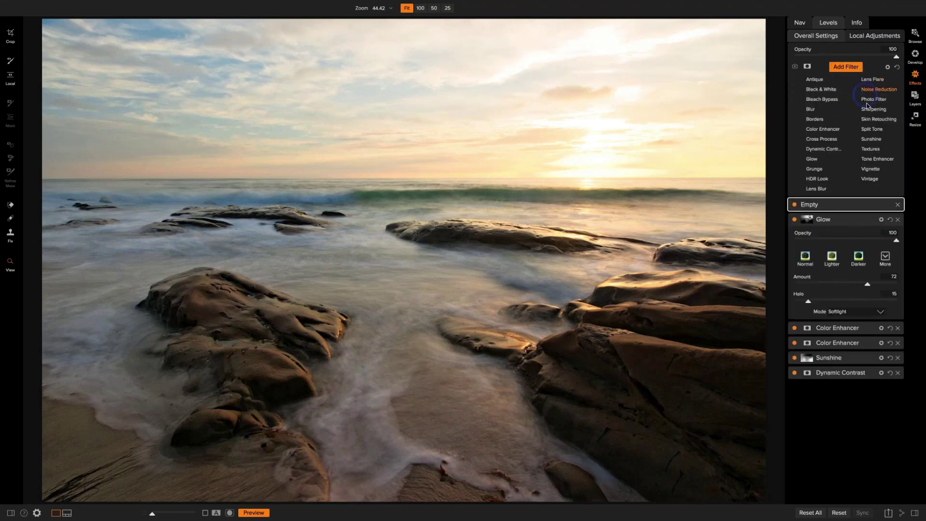
pyautogui.click(869, 159)
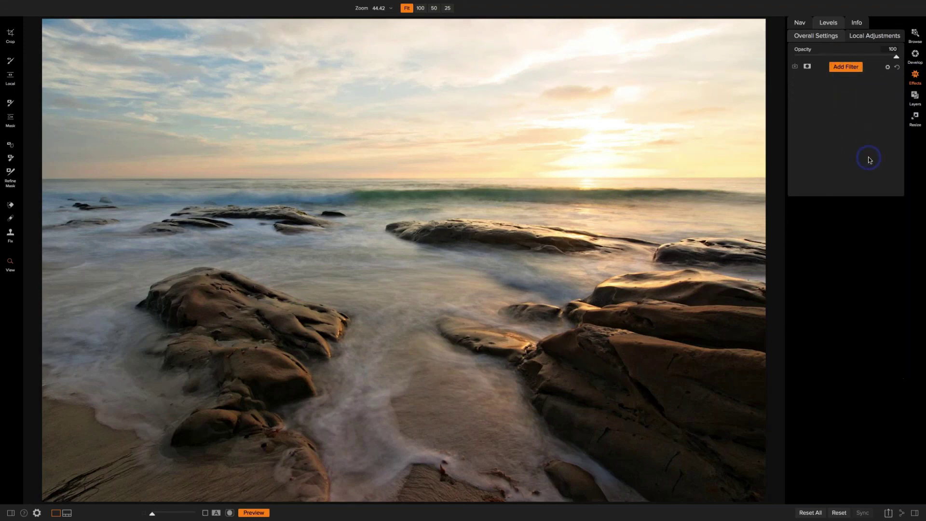
pyautogui.click(886, 99)
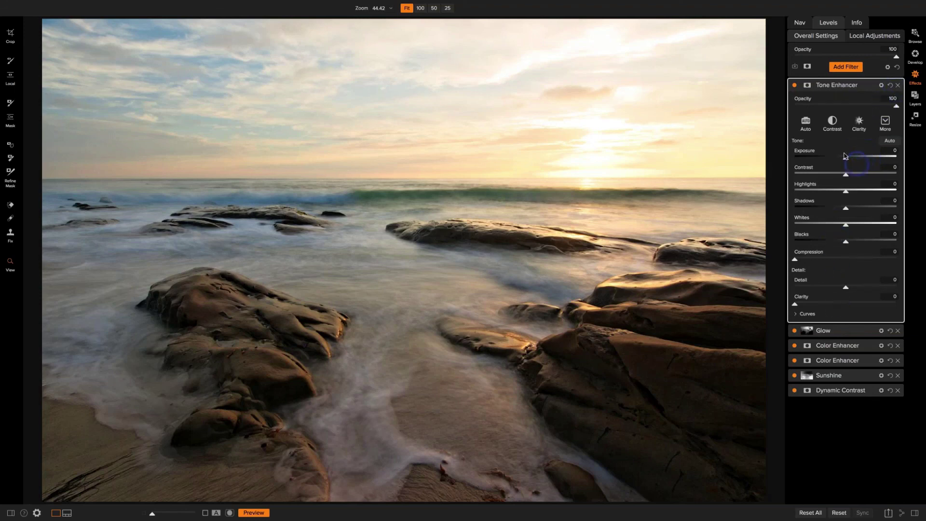
pyautogui.click(832, 167)
pyautogui.click(897, 86)
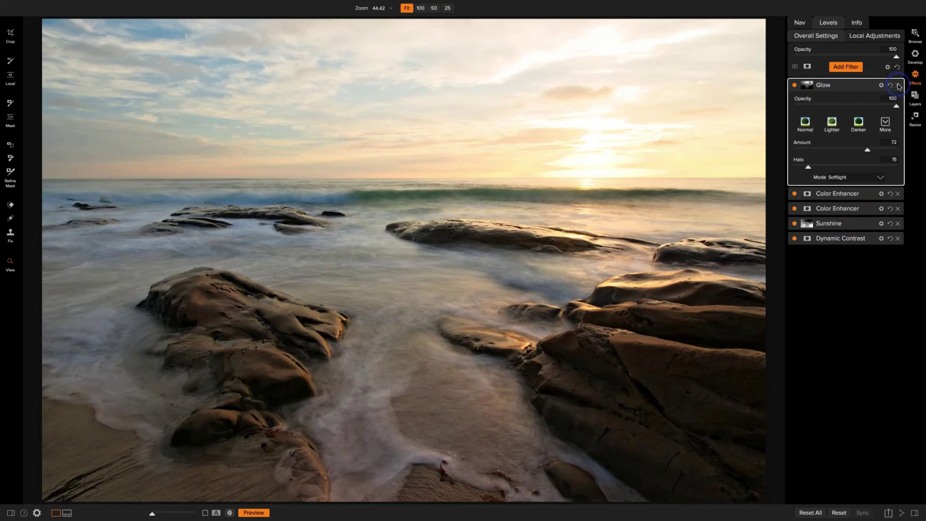
# Step: Reopen the Tone & Color settings in Develop and show the preset categories beside the photo
pyautogui.click(915, 59)
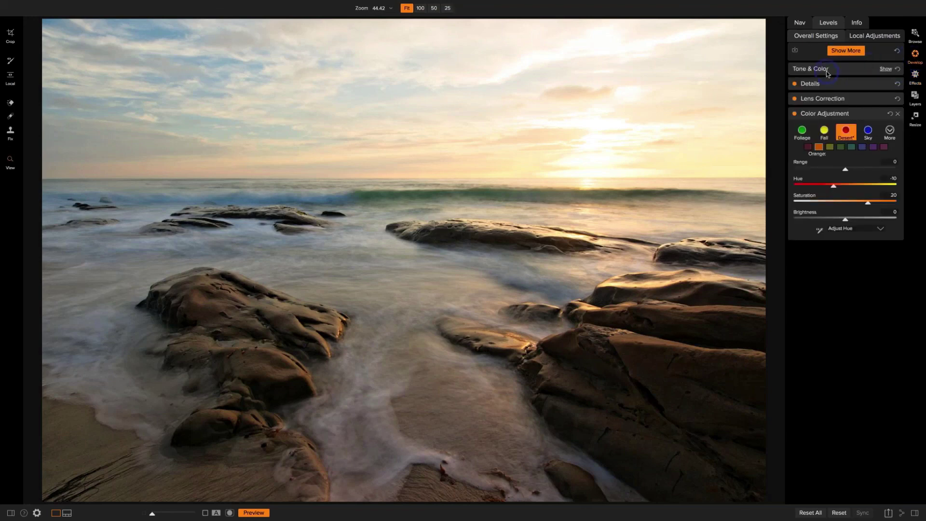
pyautogui.click(825, 71)
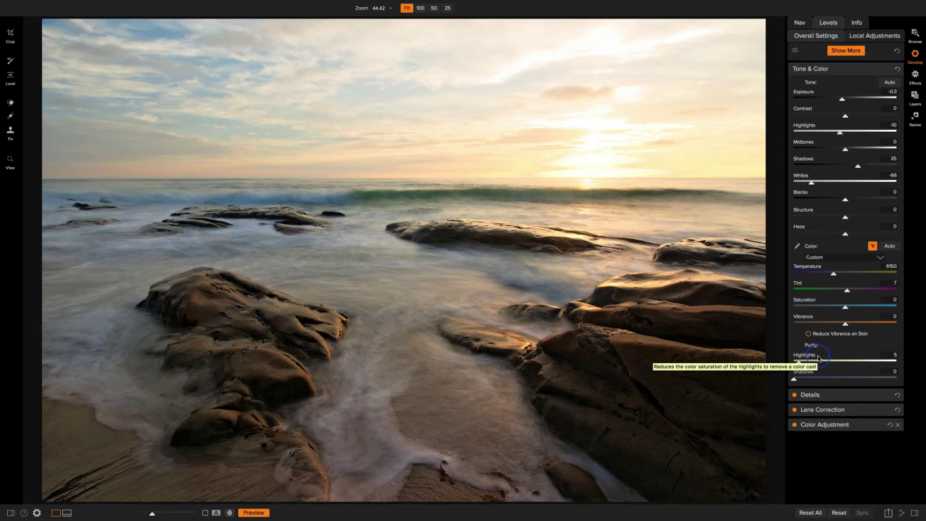
pyautogui.click(11, 512)
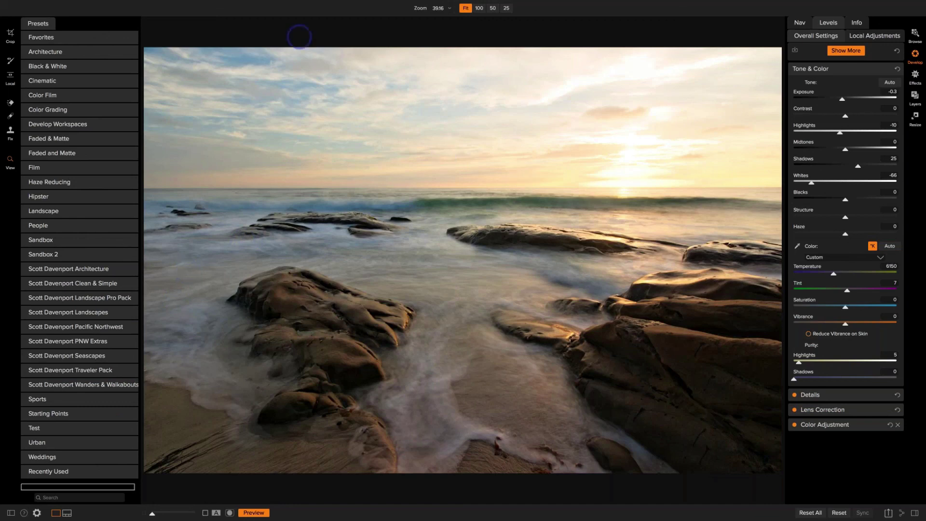
# Step: Start saving the settings as a preset, explore the Develop, Effects and Gradient Masks options, and cancel without saving
pyautogui.click(183, 6)
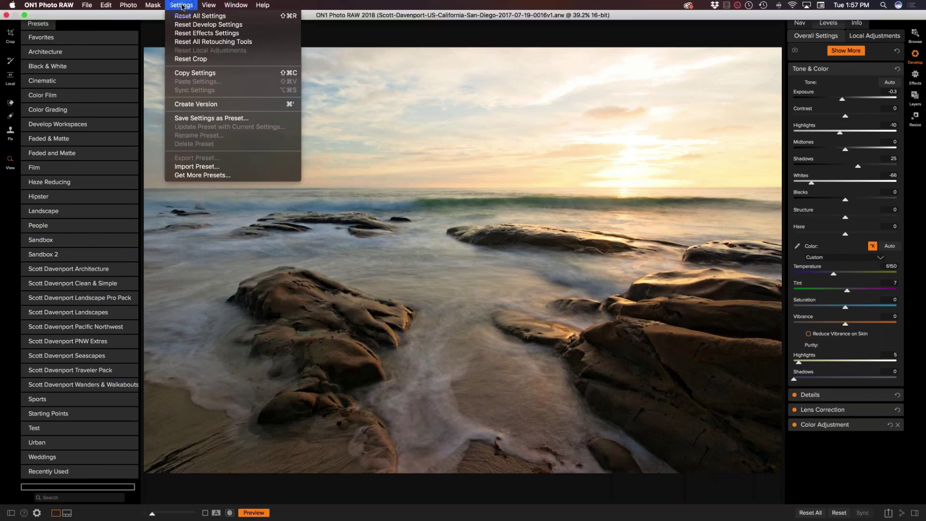
pyautogui.click(194, 119)
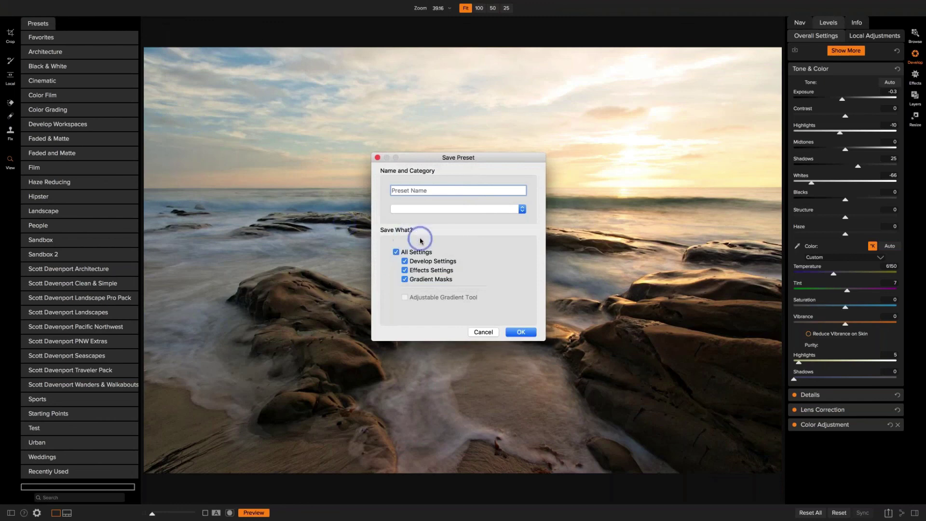
pyautogui.click(396, 252)
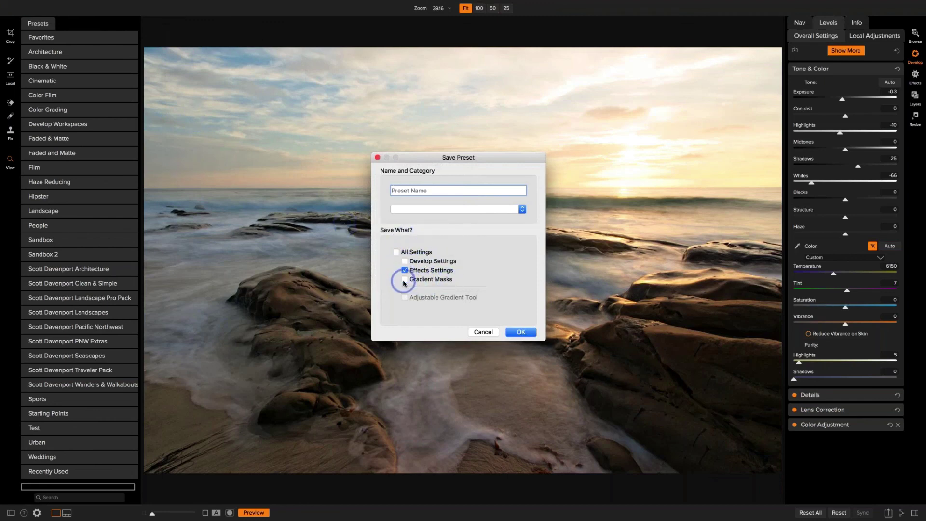
pyautogui.click(408, 270)
pyautogui.click(408, 270)
pyautogui.click(429, 261)
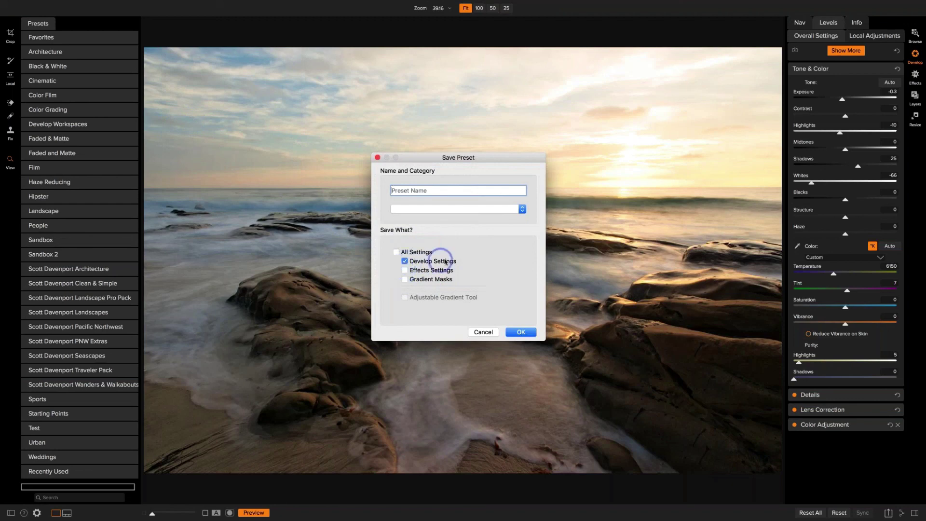
pyautogui.click(404, 261)
pyautogui.click(404, 270)
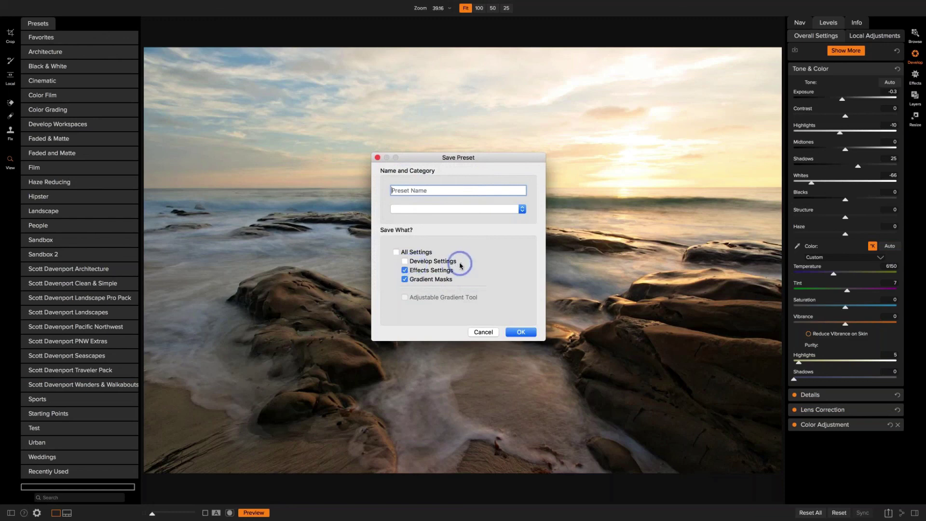
pyautogui.click(482, 332)
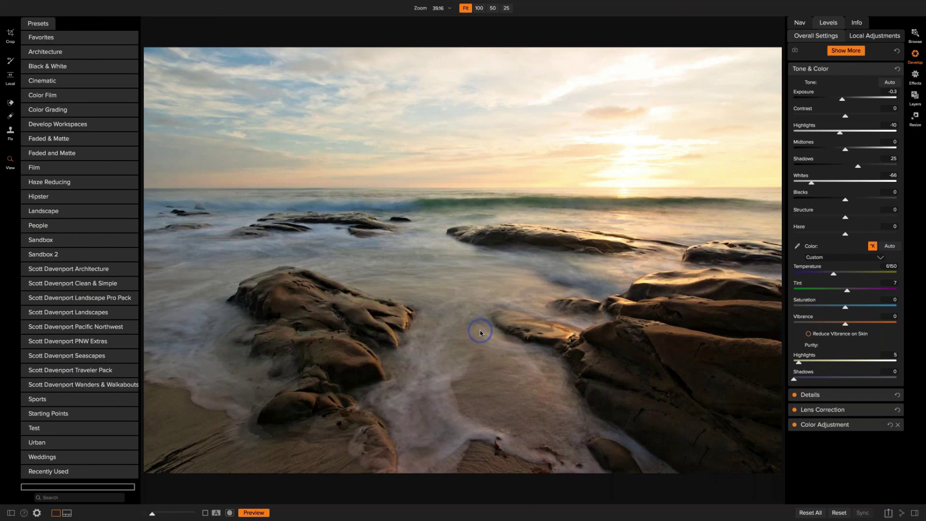
pyautogui.click(889, 266)
pyautogui.press('Return')
pyautogui.click(686, 266)
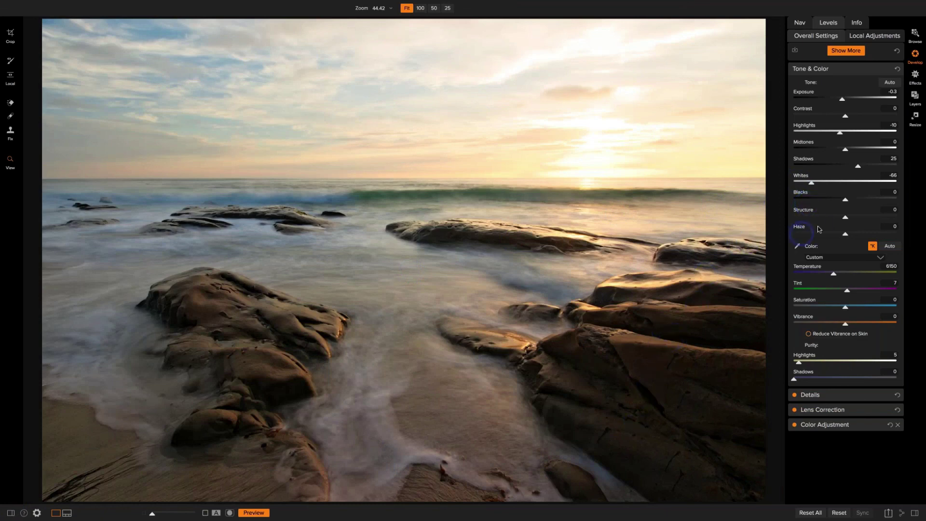
# Step: Try raising Structure to 63 and slightly beyond in the Tone & Color settings, and reset it to 0
pyautogui.click(845, 218)
pyautogui.moveTo(861, 216); pyautogui.dragTo(877, 217)
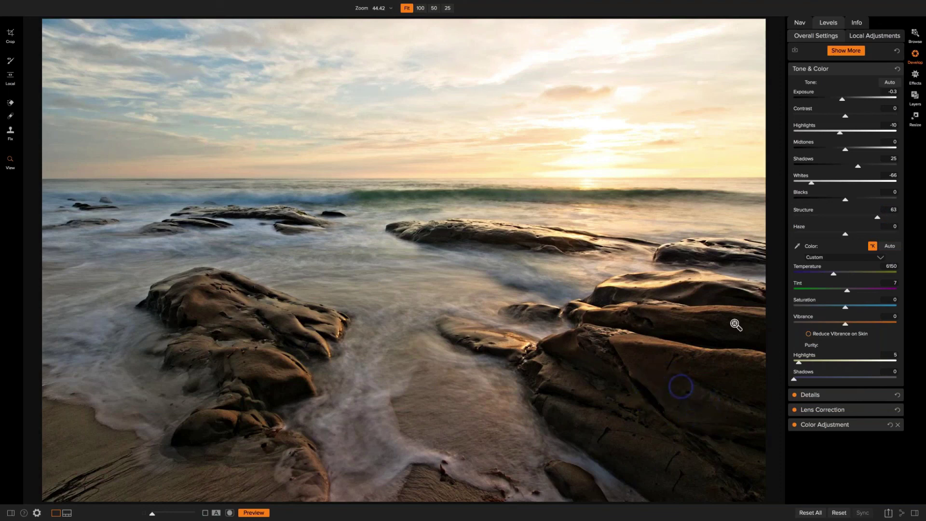
pyautogui.moveTo(877, 219)
pyautogui.mouseDown()
pyautogui.moveTo(845, 217)
pyautogui.moveTo(881, 218)
pyautogui.mouseUp()
pyautogui.doubleClick(802, 210)
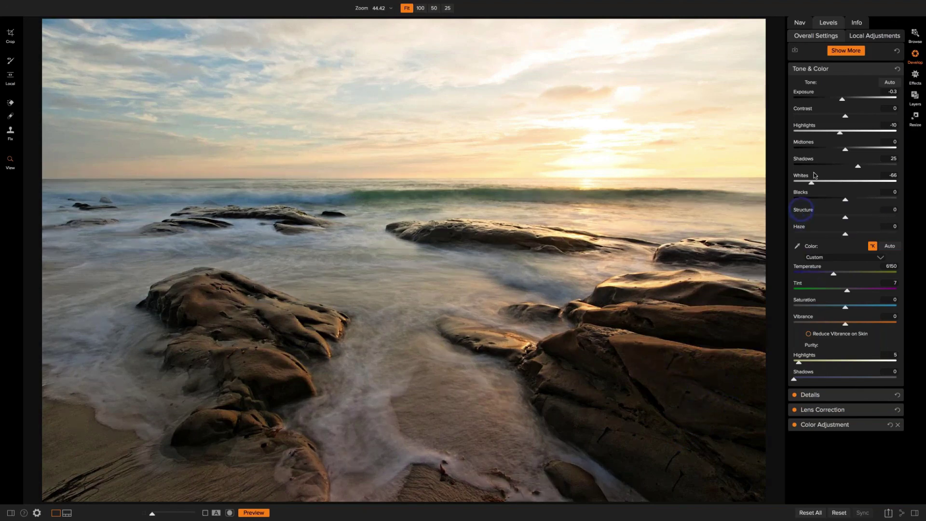
# Step: Try raising the Dynamic Contrast filter's Small contrast to 58 and Medium to 56 in Effects, and restore them to 8 and 21
pyautogui.click(915, 73)
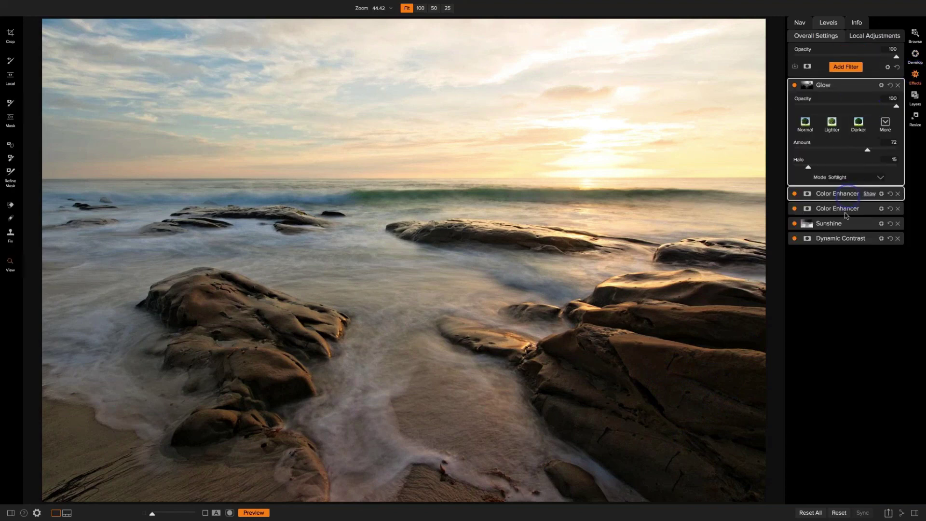
pyautogui.click(841, 241)
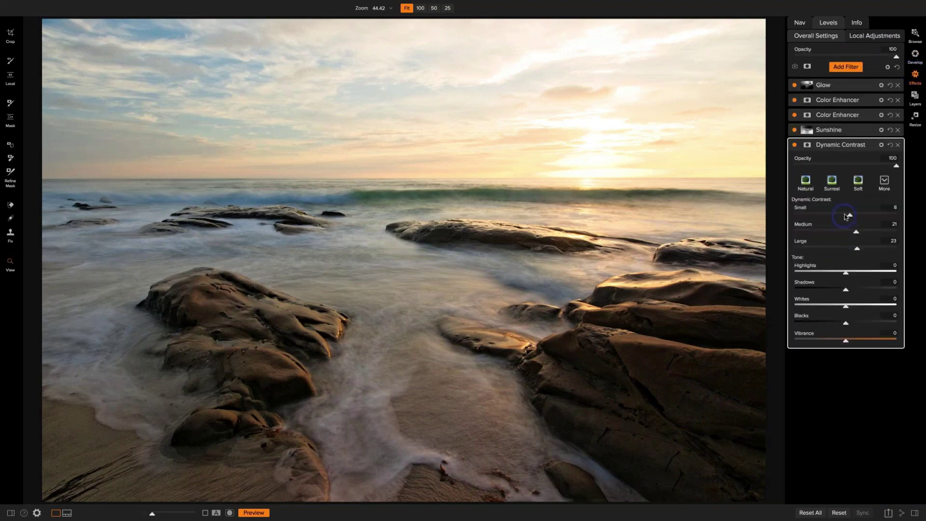
pyautogui.moveTo(848, 216); pyautogui.dragTo(881, 215)
pyautogui.moveTo(867, 233); pyautogui.dragTo(882, 250)
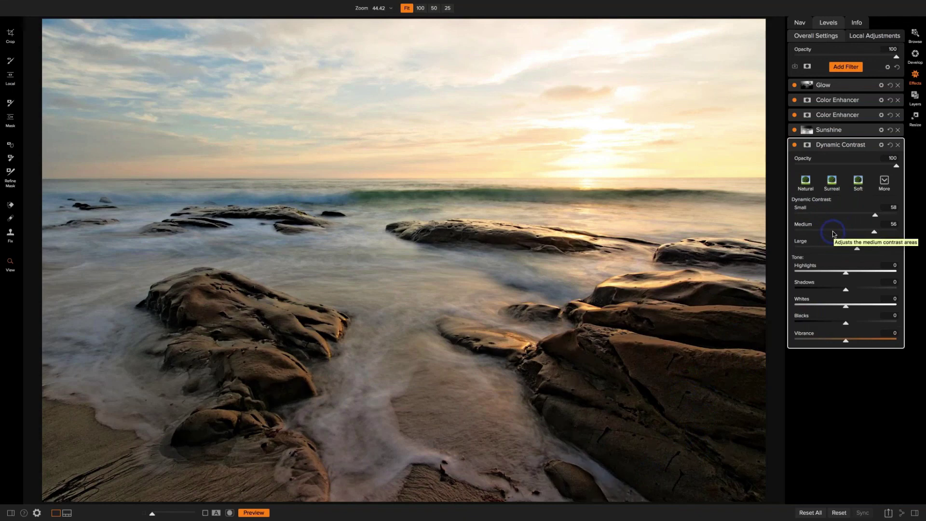
pyautogui.scroll(-5, 834, 234)
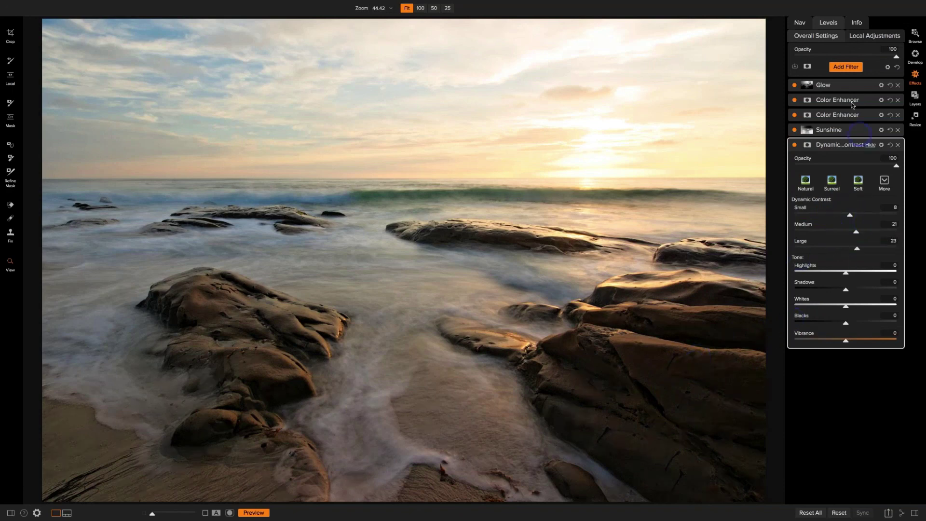
# Step: Add a Tone Enhancer filter above the Glow filter and try raising its Detail to 36
pyautogui.click(848, 84)
pyautogui.click(846, 68)
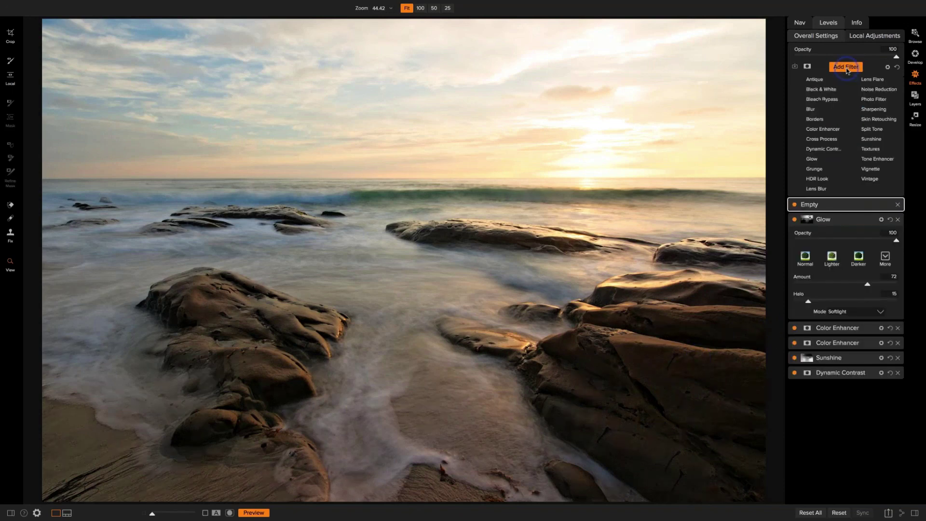
pyautogui.click(866, 159)
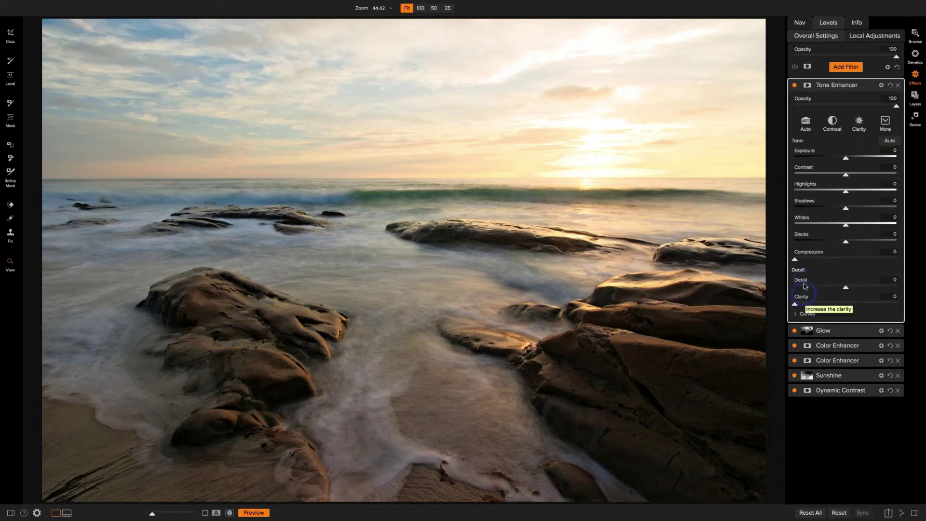
pyautogui.moveTo(845, 288); pyautogui.dragTo(886, 289)
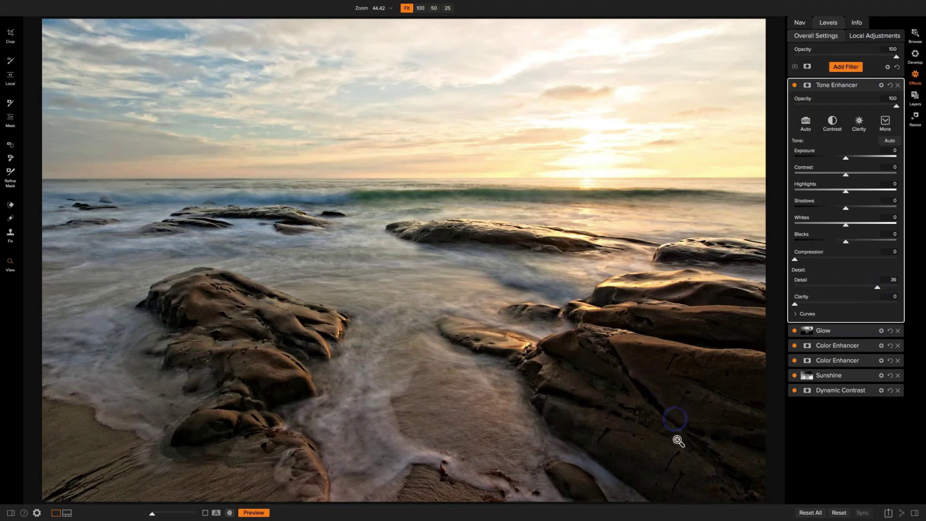
# Step: Take the Tone Enhancer's Detail back down, try raising Clarity to 59, and reset Clarity to 0
pyautogui.doubleClick(803, 281)
pyautogui.moveTo(795, 304); pyautogui.dragTo(855, 289)
pyautogui.moveTo(837, 304); pyautogui.dragTo(845, 307)
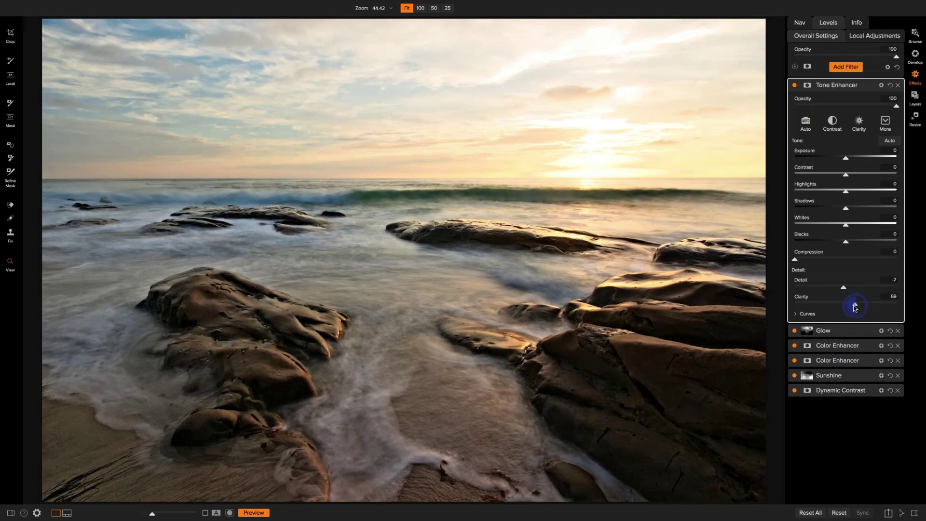
pyautogui.doubleClick(850, 304)
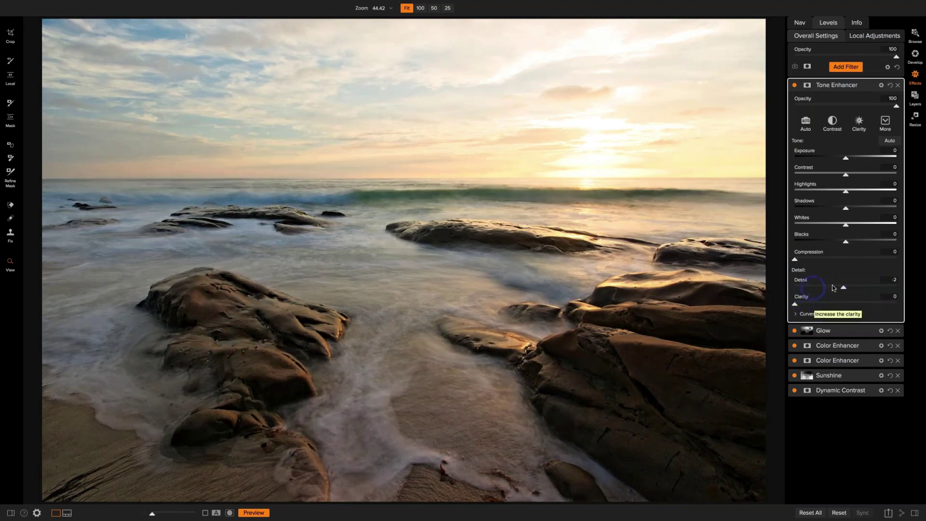
# Step: Try nudging the Tone Enhancer's Detail to 2 and beyond, and return it to 0
pyautogui.click(843, 289)
pyautogui.moveTo(843, 289)
pyautogui.mouseDown()
pyautogui.moveTo(866, 289)
pyautogui.moveTo(848, 289)
pyautogui.mouseUp()
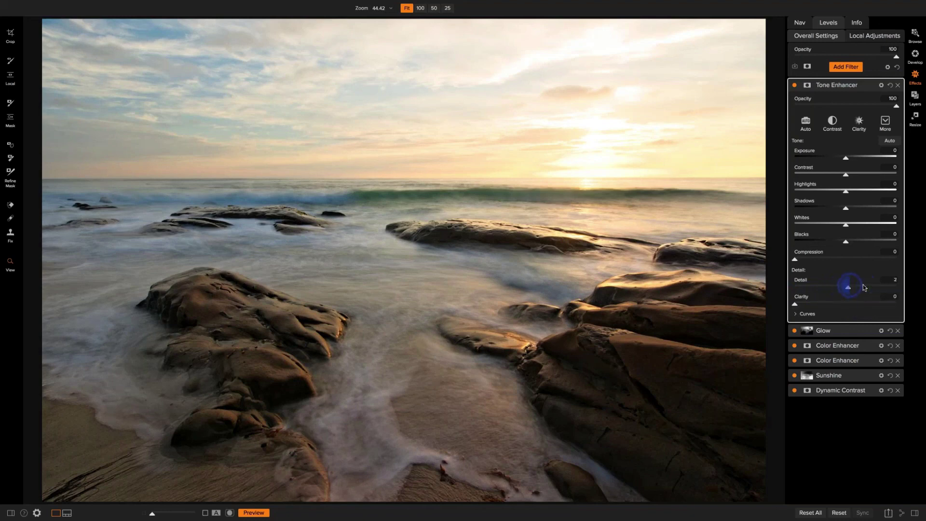
pyautogui.click(863, 287)
pyautogui.click(720, 355)
# Step: Try raising Structure to 57 in the Develop Tone & Color settings, and reset it to 0
pyautogui.click(915, 54)
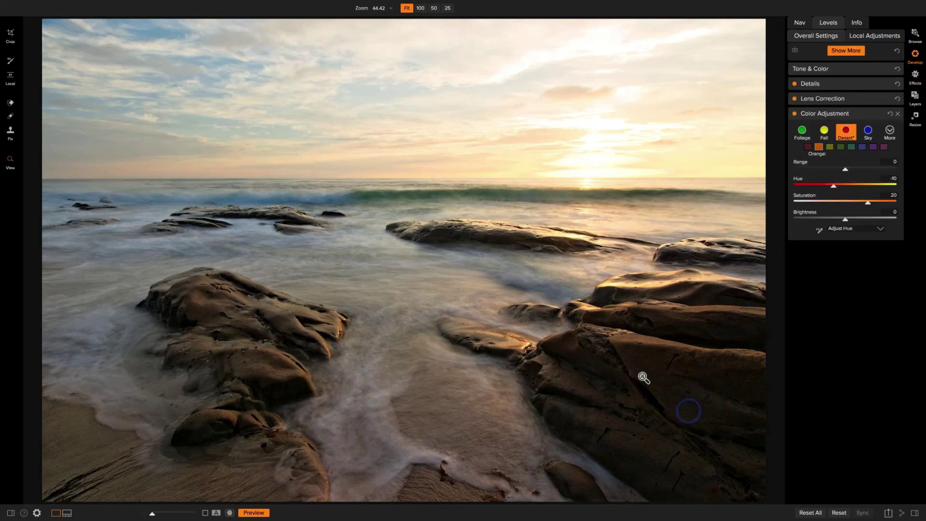
pyautogui.click(835, 69)
pyautogui.moveTo(845, 217); pyautogui.dragTo(873, 218)
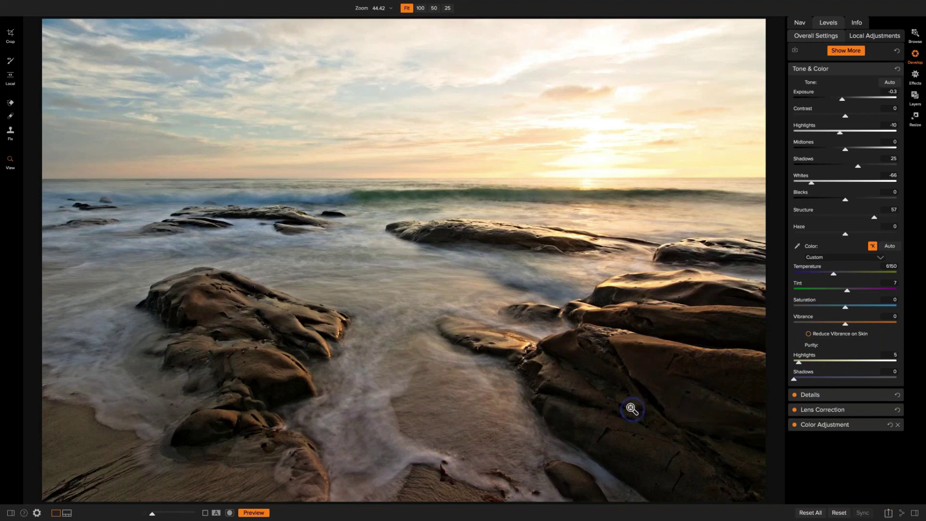
pyautogui.doubleClick(808, 212)
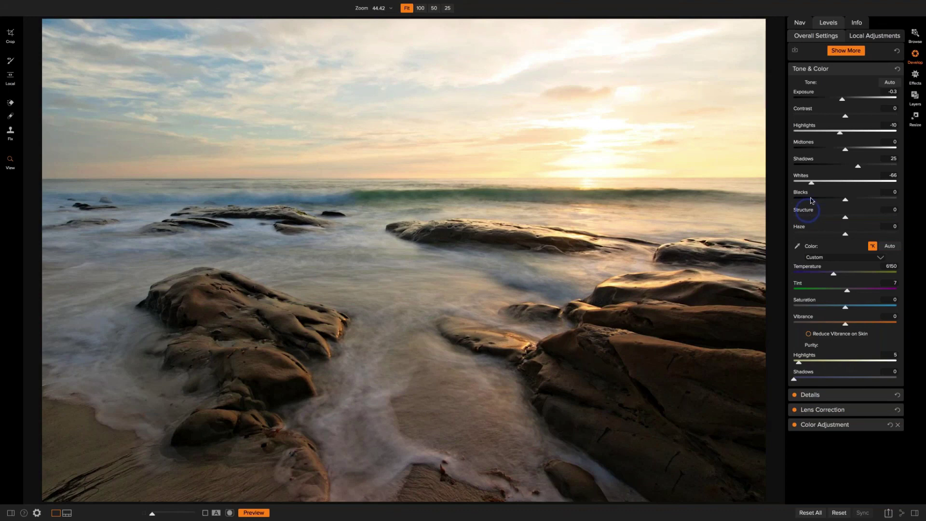
# Step: Return to Effects and delete the Tone Enhancer filter above the Glow filter
pyautogui.click(915, 75)
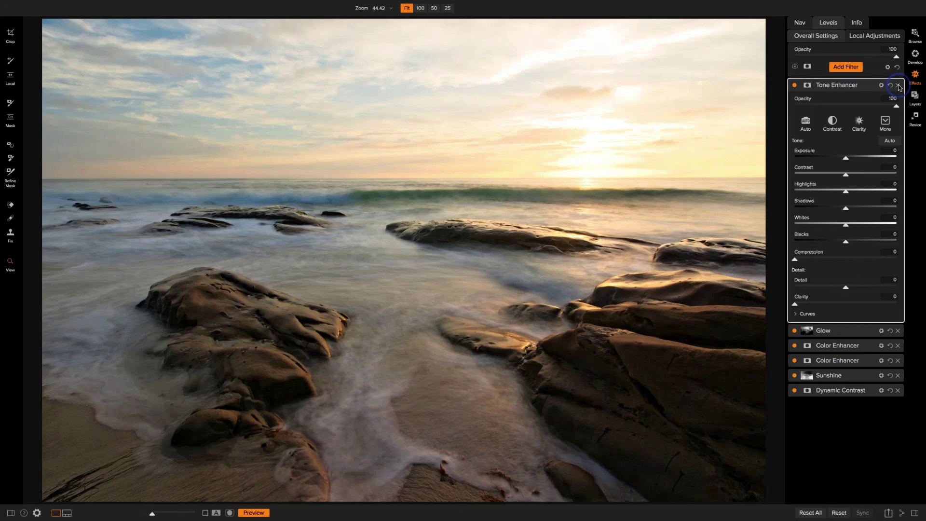
pyautogui.click(898, 85)
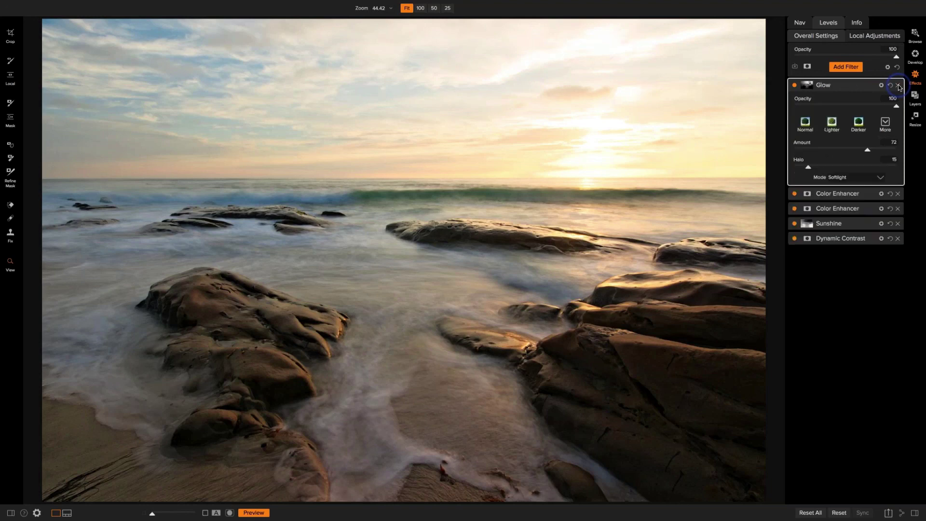